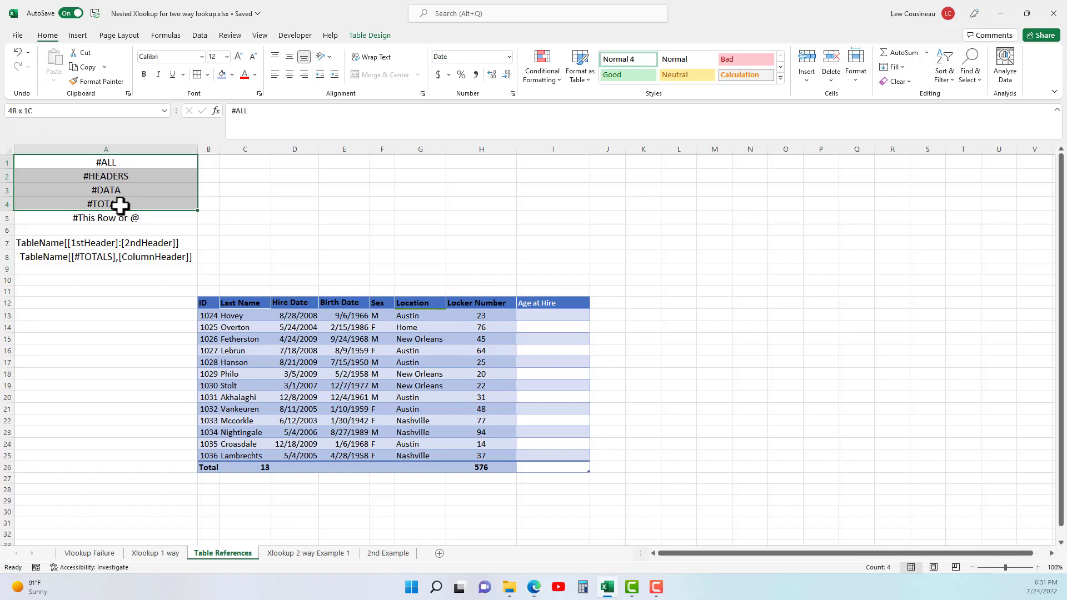
Step: Review the list of table reference keywords in A1:A8 and check the name of the employee table
drag(120, 205, 94, 260)
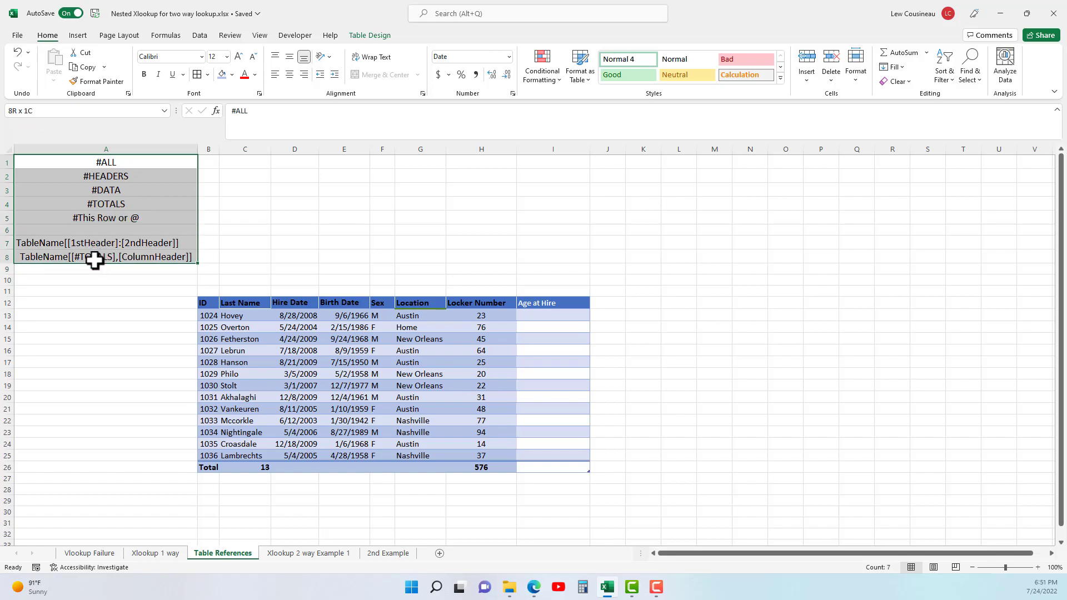
click(451, 327)
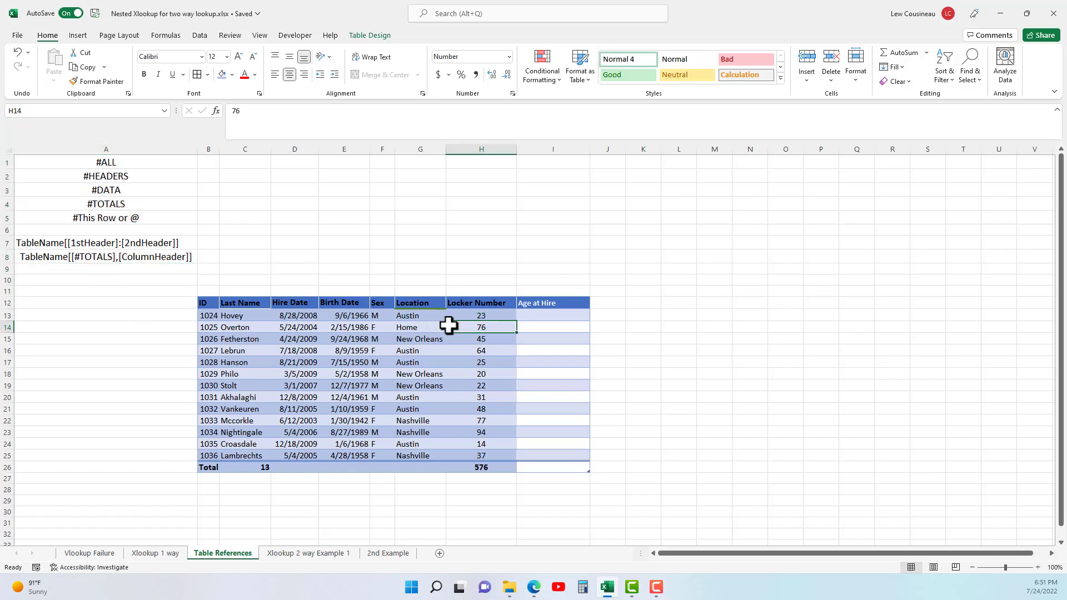
click(549, 318)
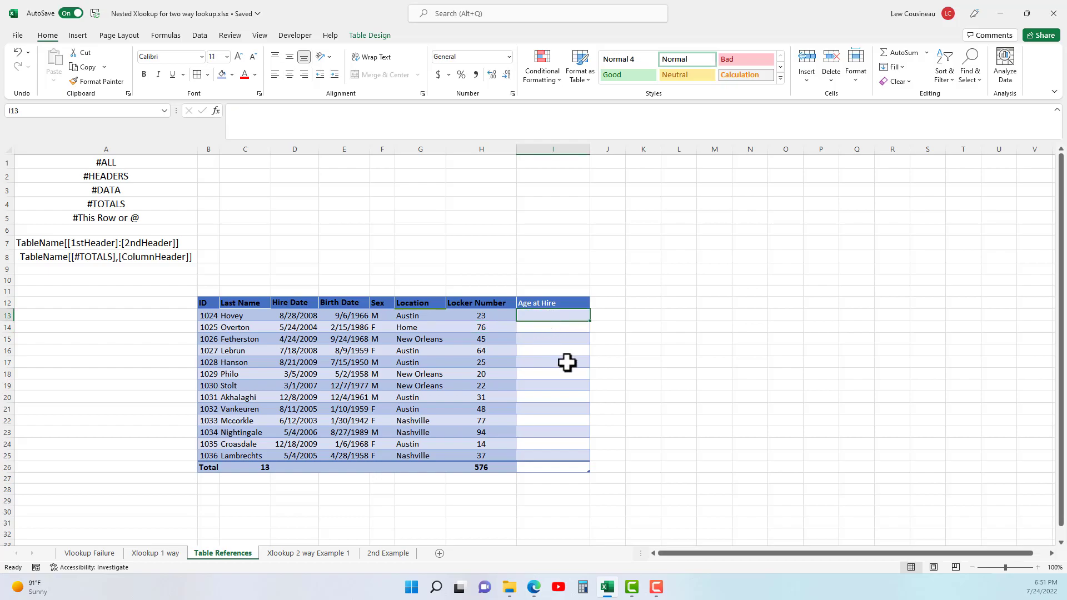
click(420, 371)
click(371, 36)
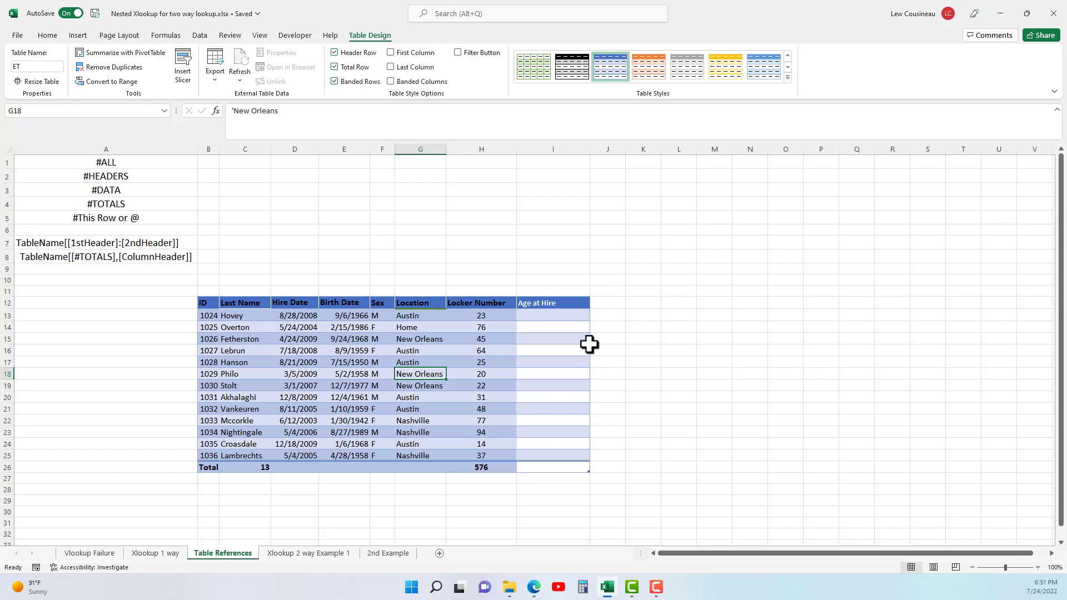
Step: Fill the Age at Hire column with the formula =[@[Hire Date]]-[@[Birth Date]], entered in I13, and review the filled column
click(546, 316)
text(=)
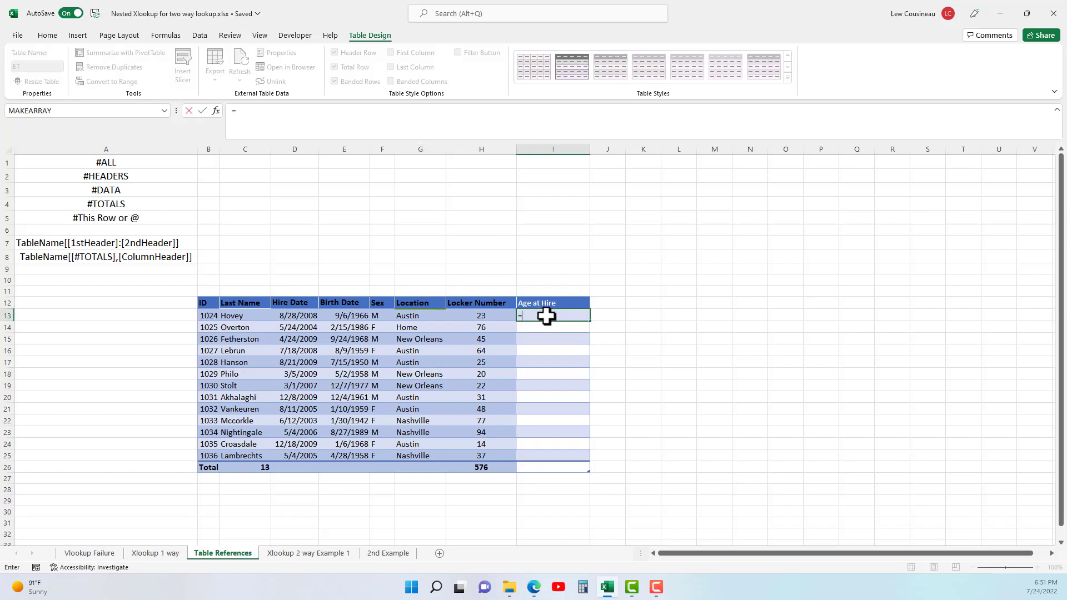
click(300, 312)
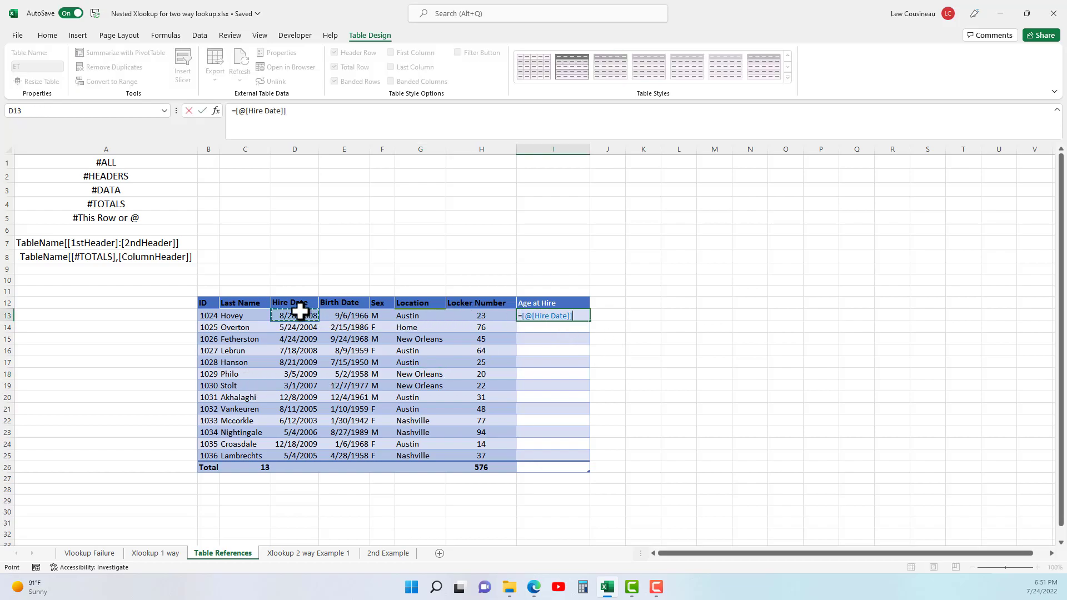
text(-)
click(325, 314)
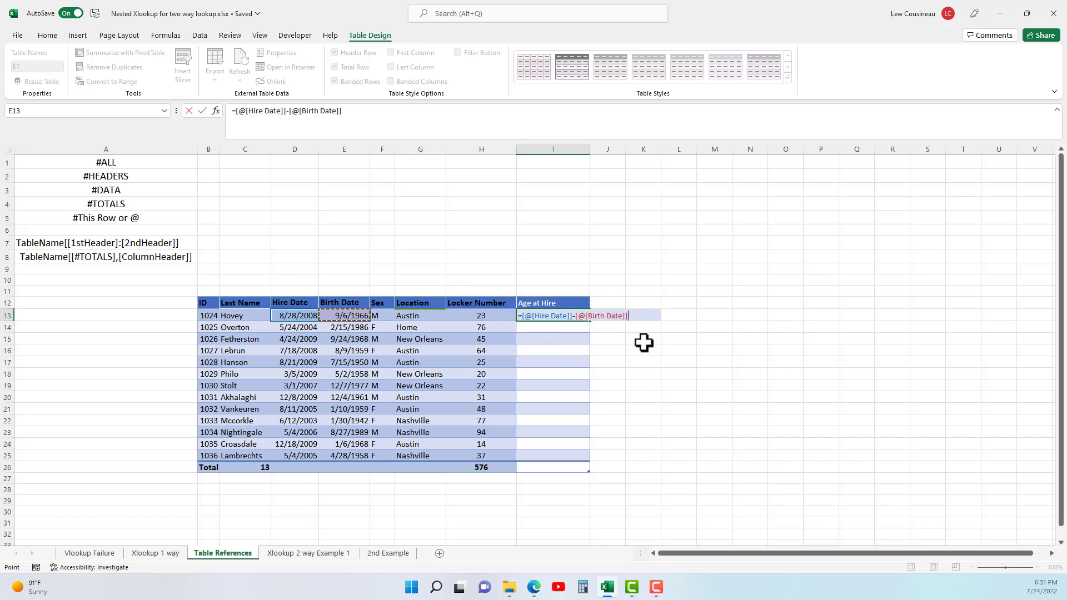
key(Return)
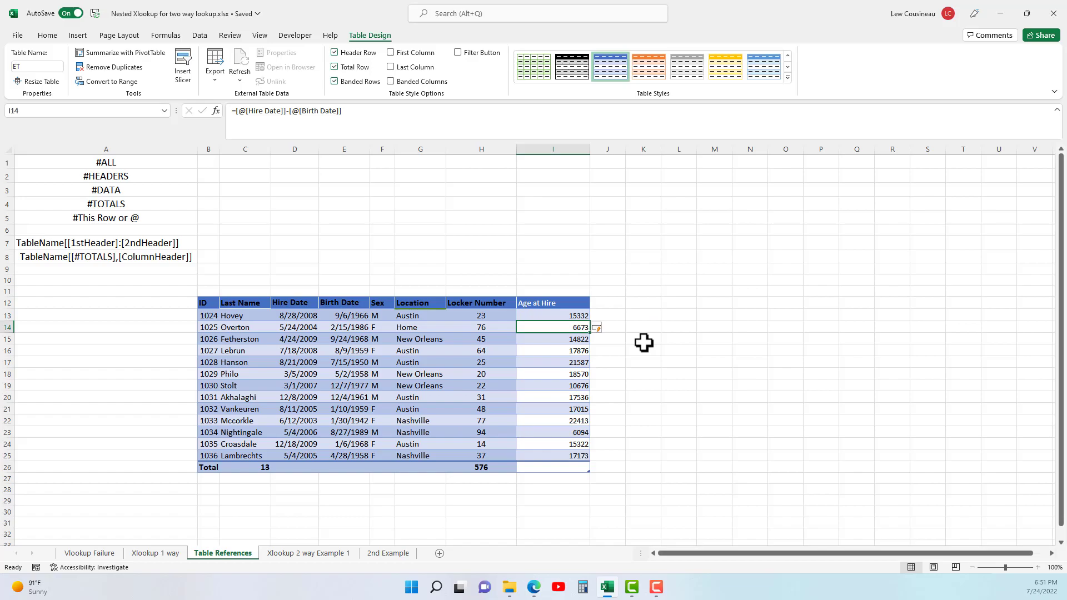
click(573, 317)
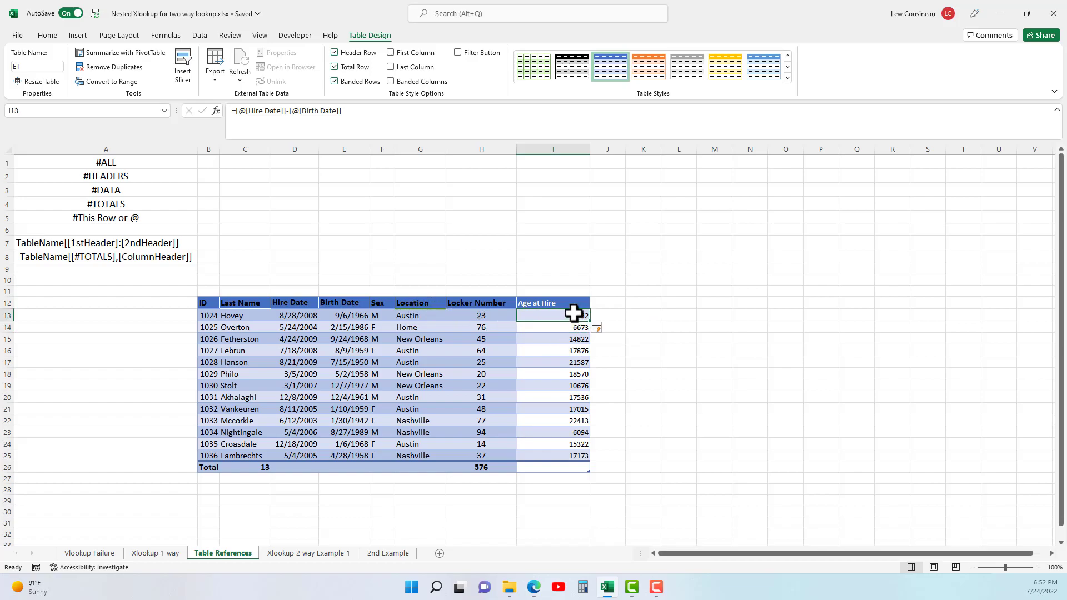
drag(574, 316, 583, 453)
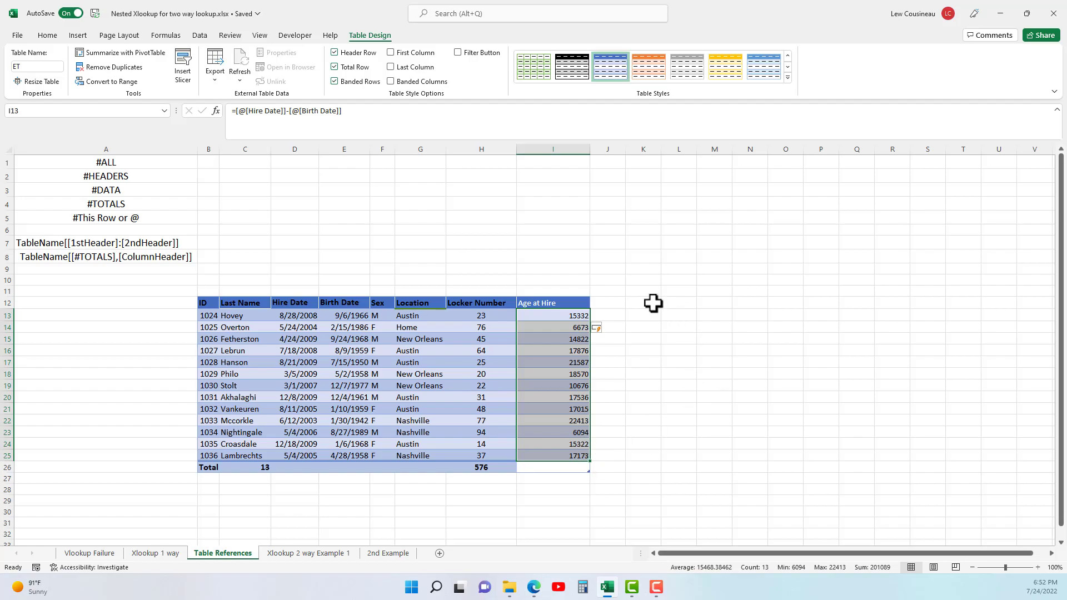
click(676, 303)
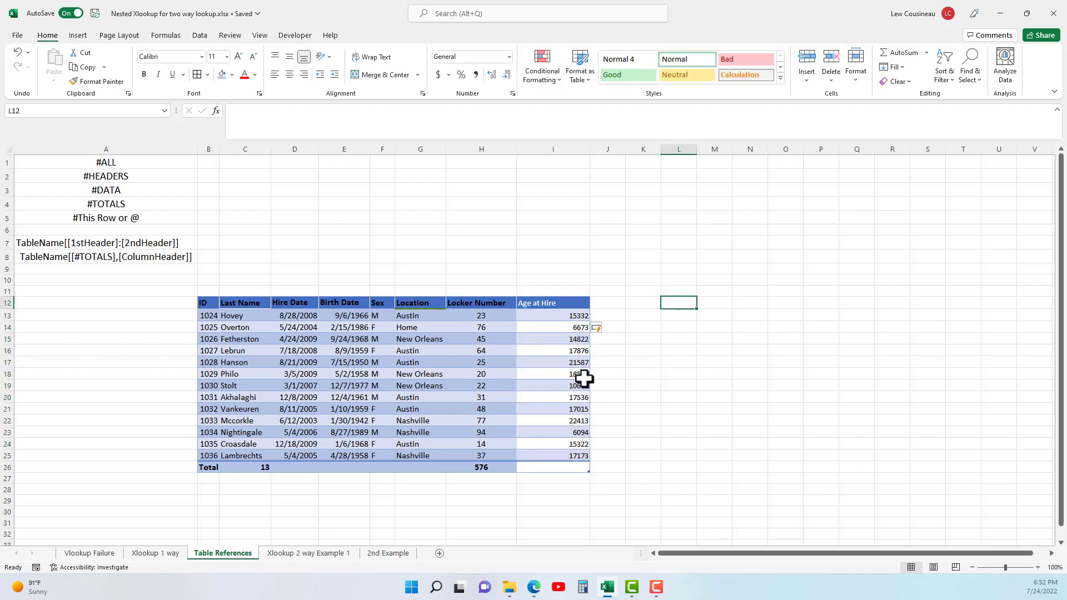
Step: Count the Austin entries in the table's Location column with =COUNTIFS(ET[Location],"Austin") in cell L10
drag(414, 316, 424, 456)
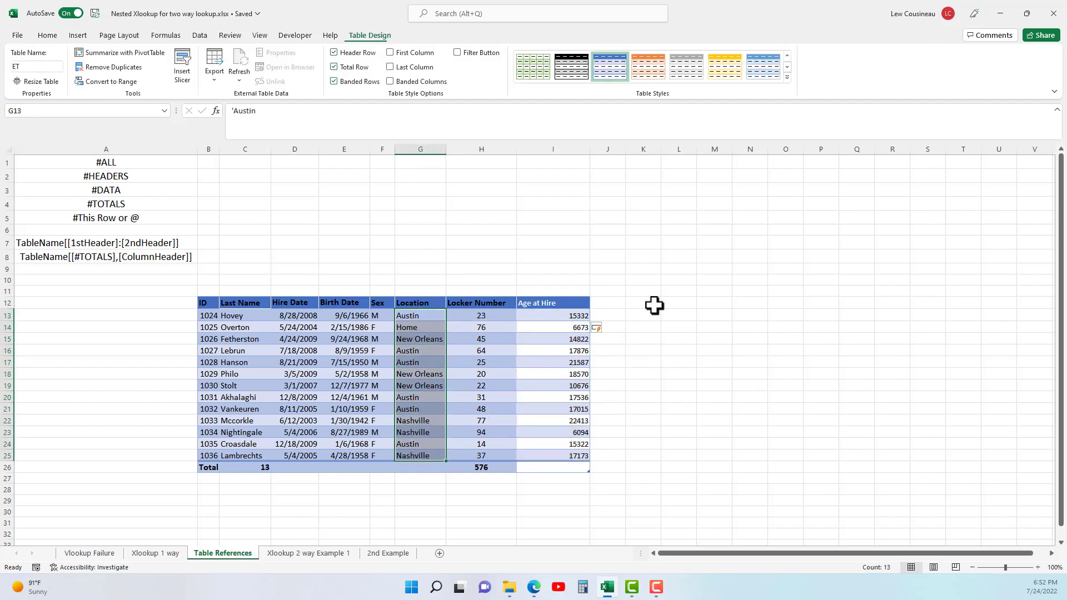
click(665, 279)
text(=countifs)
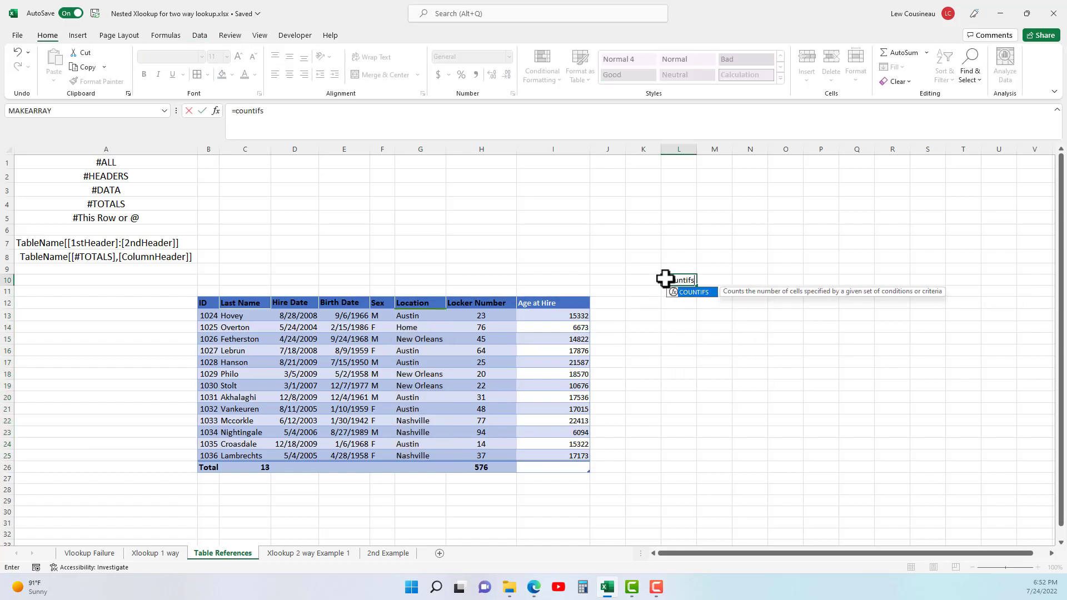
text(()
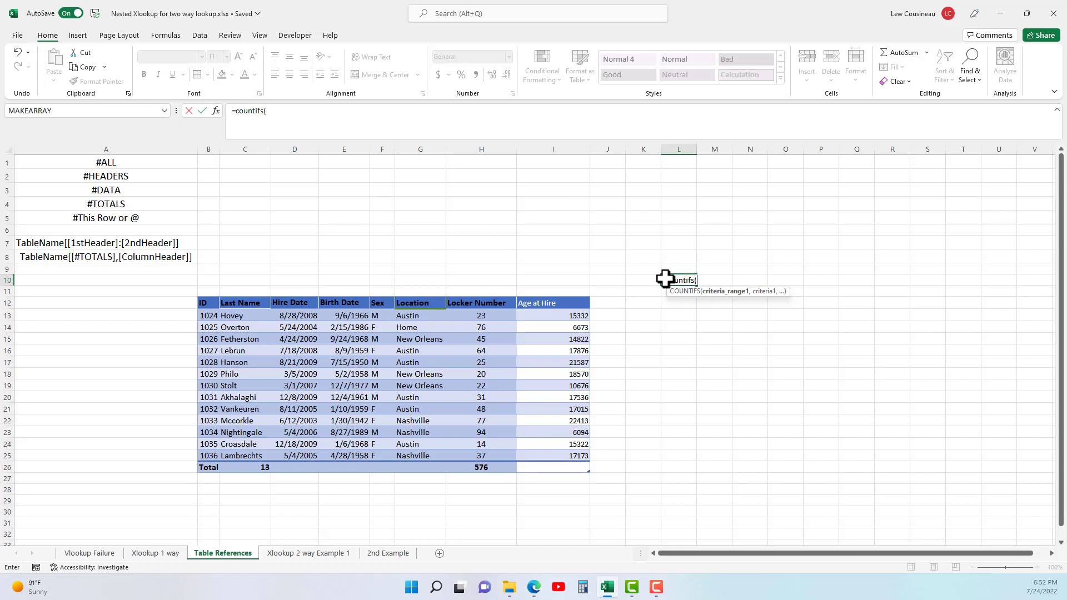
text(E)
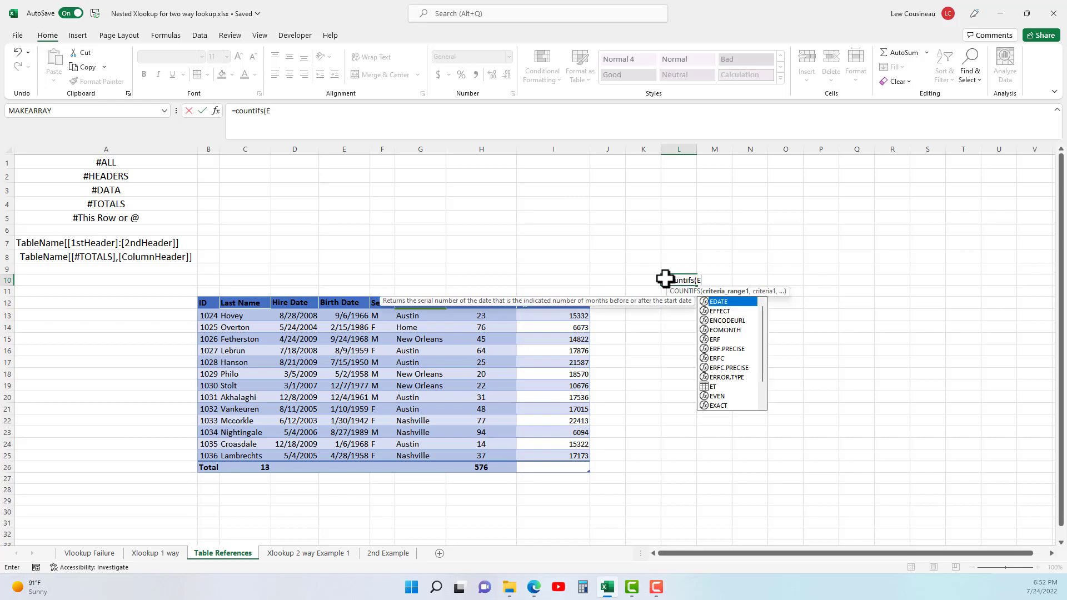
text(T[)
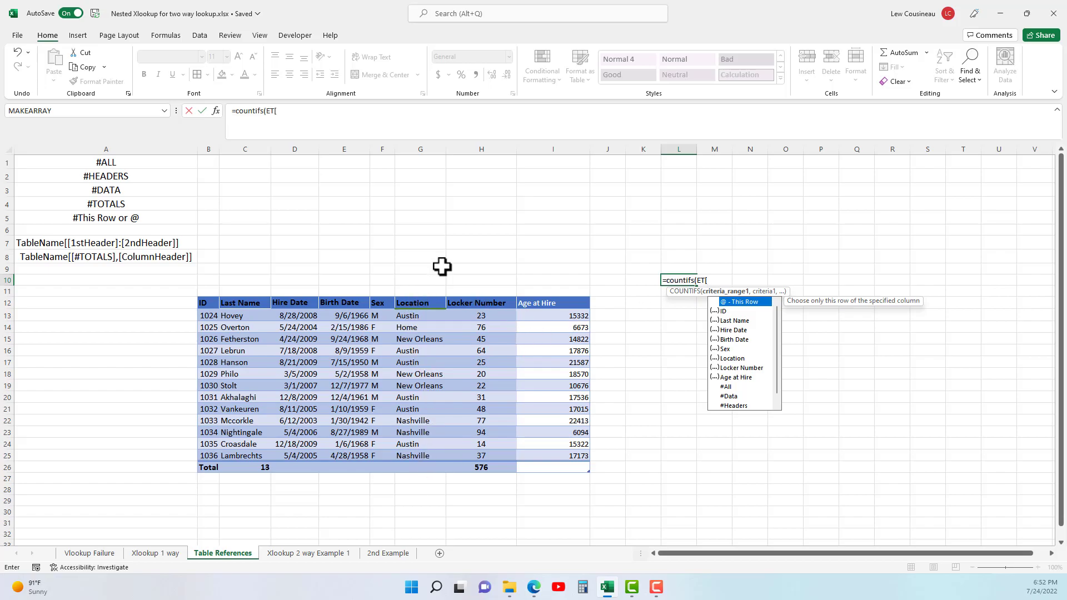
text(lo)
key(Tab)
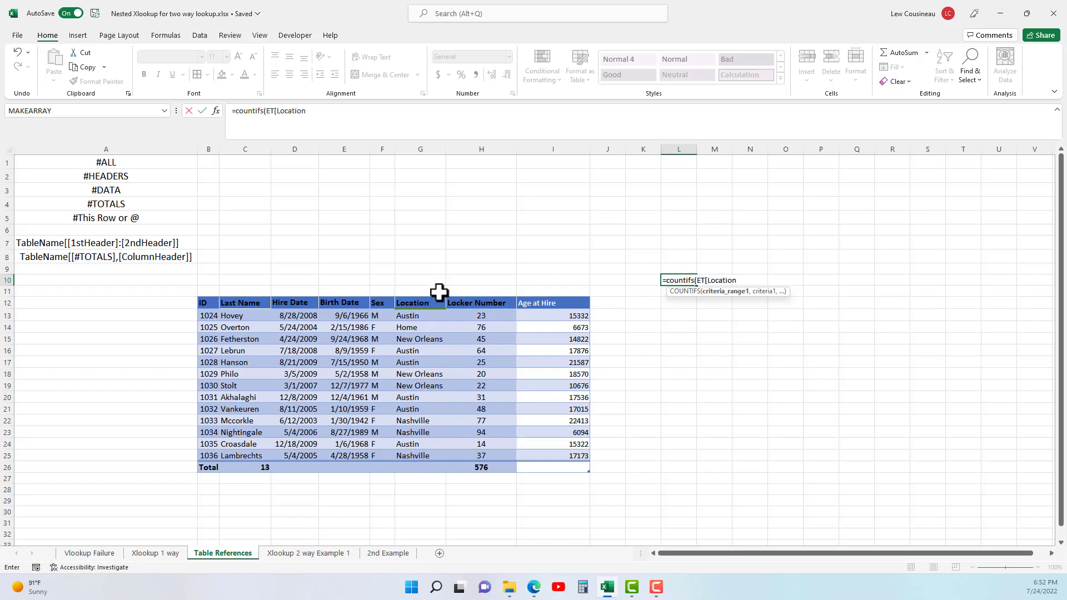
text(],"Austin)
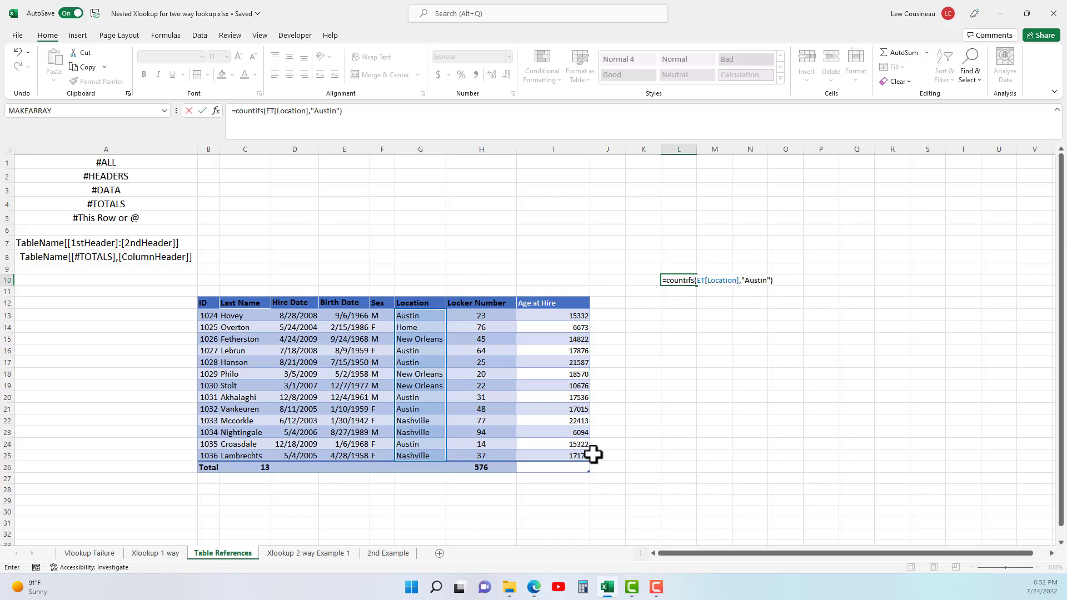
key(Return)
click(684, 281)
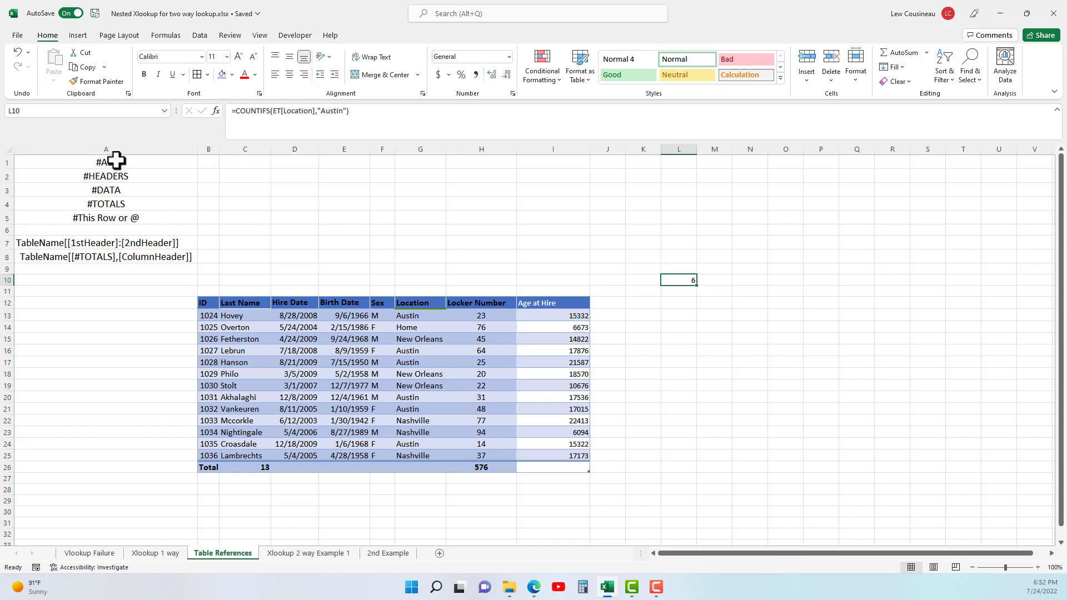
Step: Replace the formula in L10 with =ET[#All] to return the whole table including headers and totals
drag(110, 164, 103, 226)
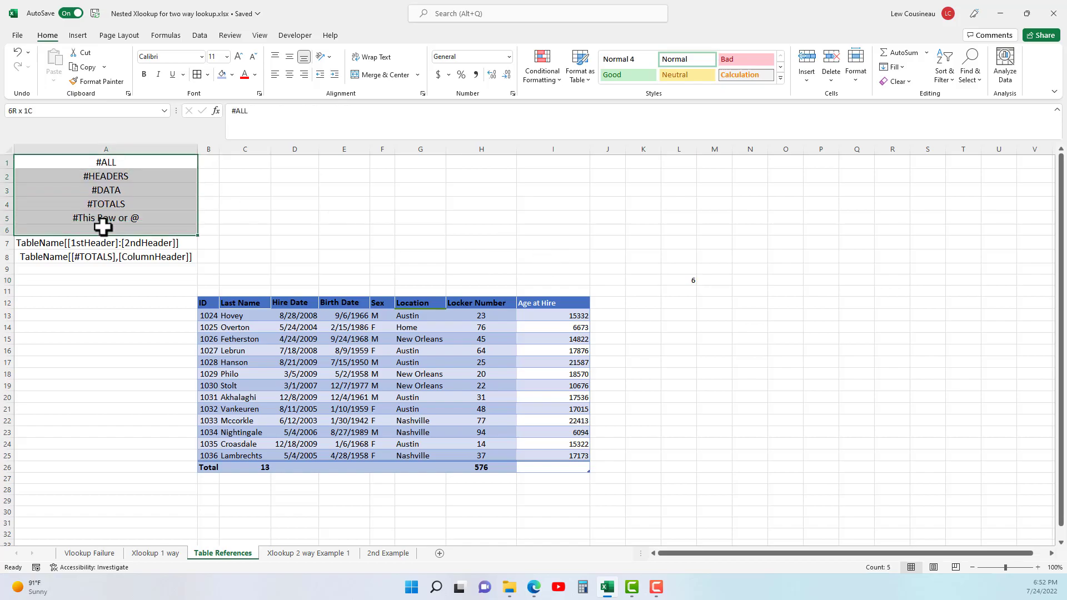
click(682, 282)
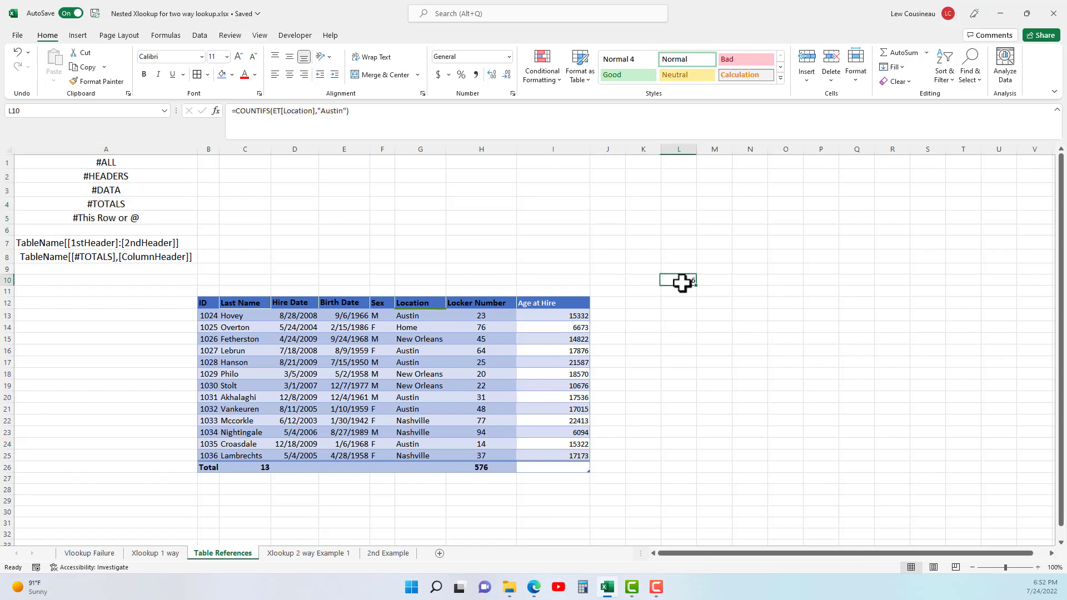
text(=ET)
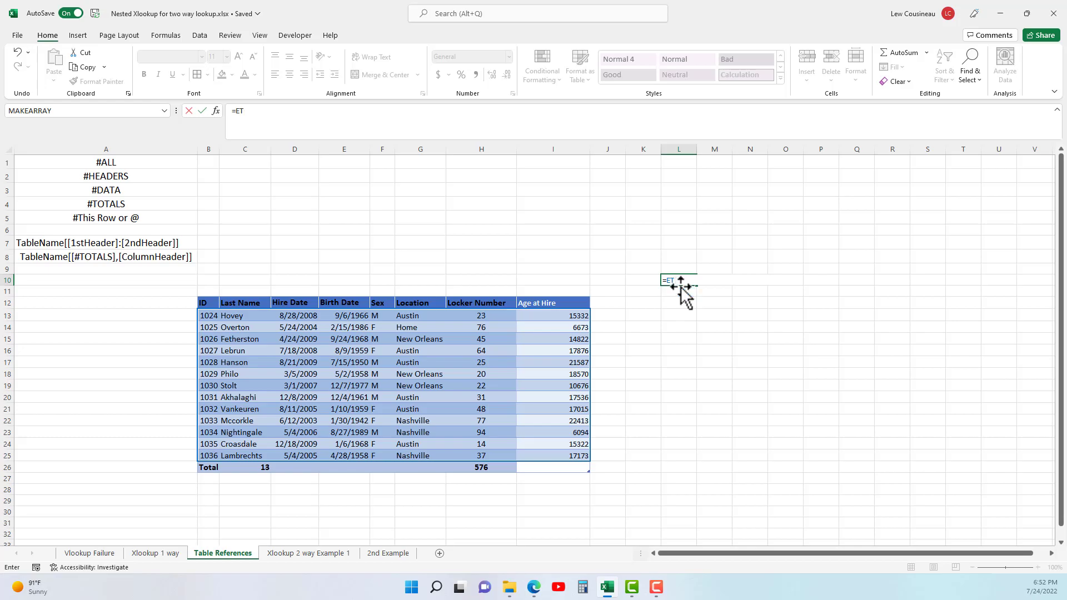
text([#)
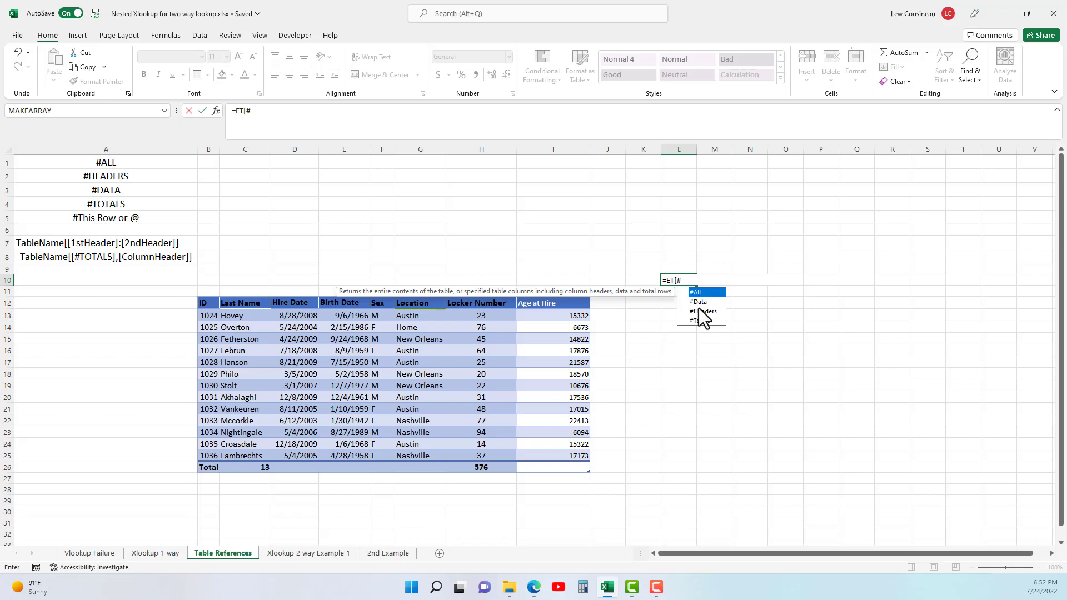
key(Tab)
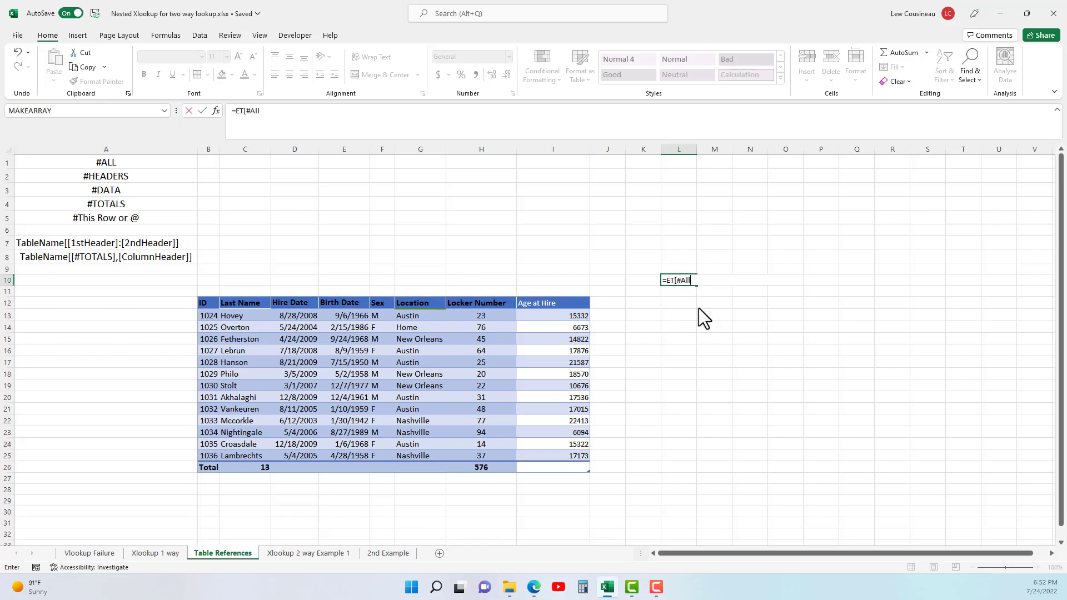
text(])
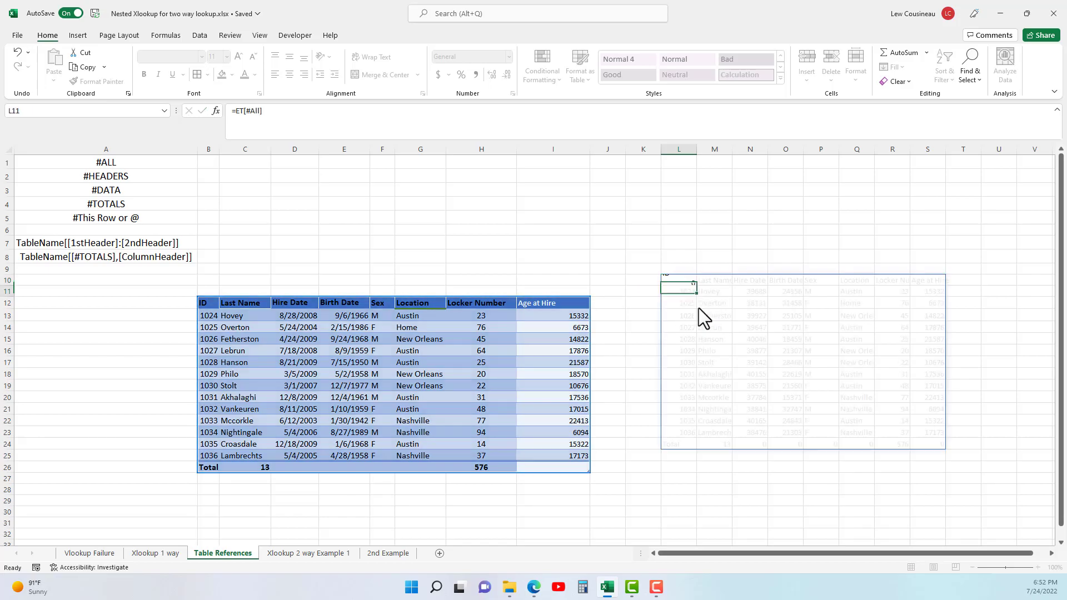
key(Return)
Step: Examine the header row, data cells and total row of the spilled range starting at L10, comparing the formula in each cell
drag(664, 280, 936, 448)
drag(685, 286, 936, 282)
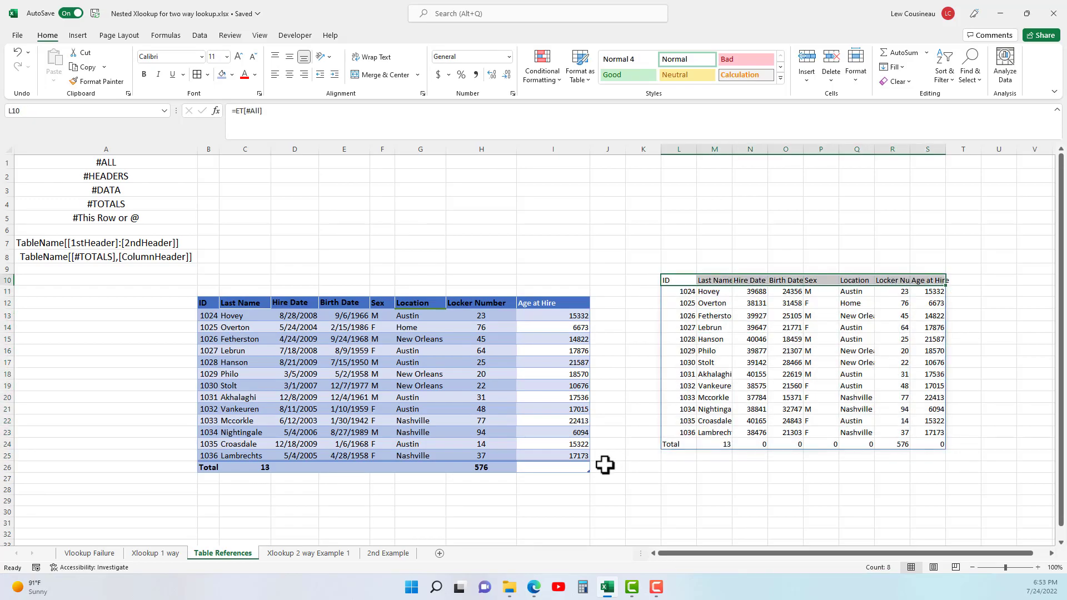
drag(675, 443, 936, 444)
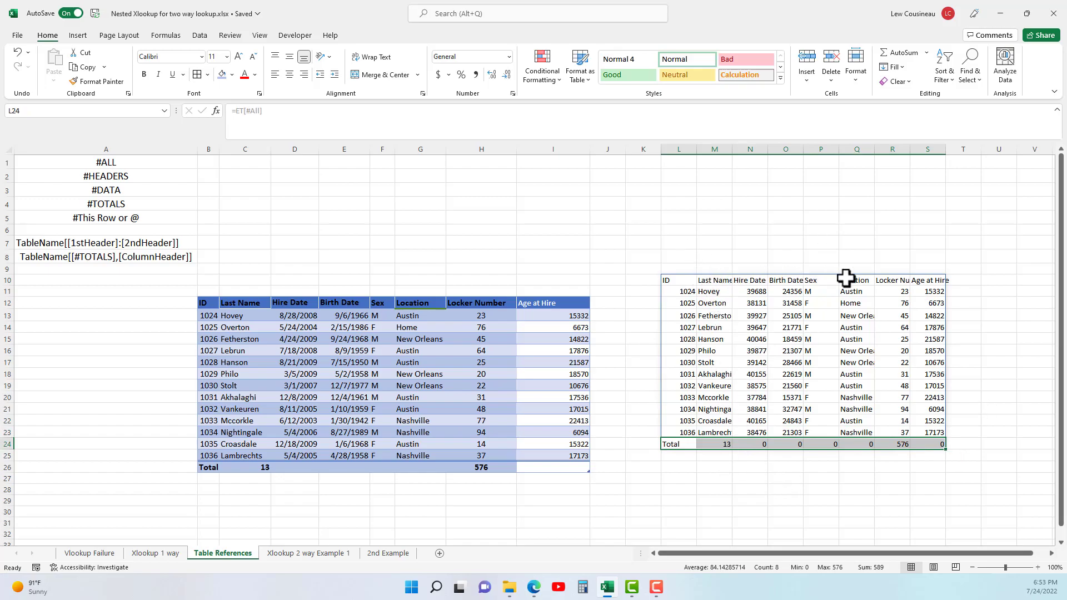
click(920, 316)
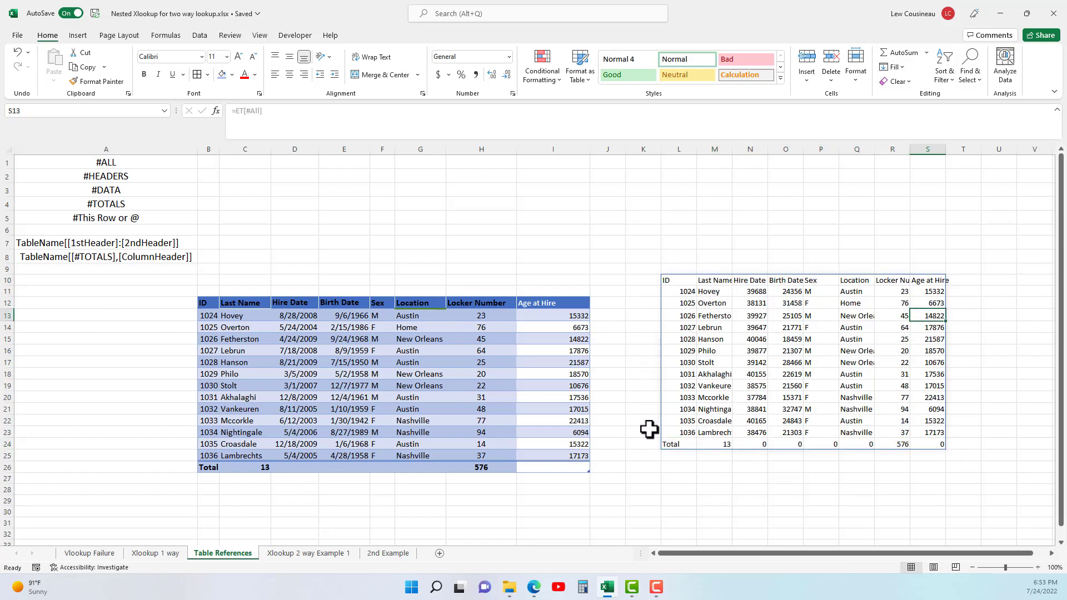
click(681, 281)
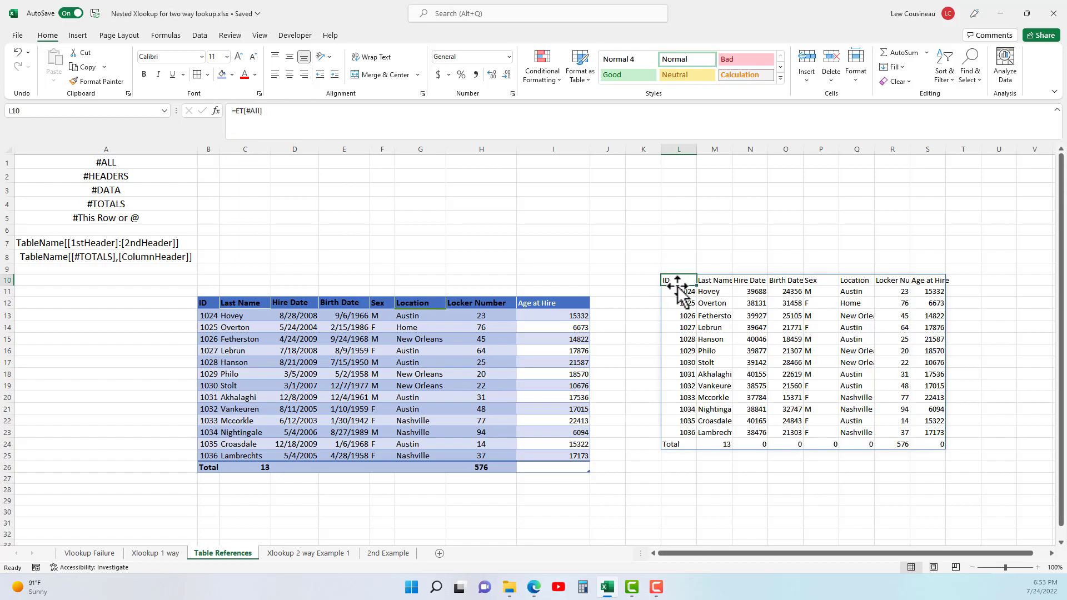
click(716, 283)
click(716, 317)
click(773, 305)
drag(883, 307, 889, 318)
click(886, 349)
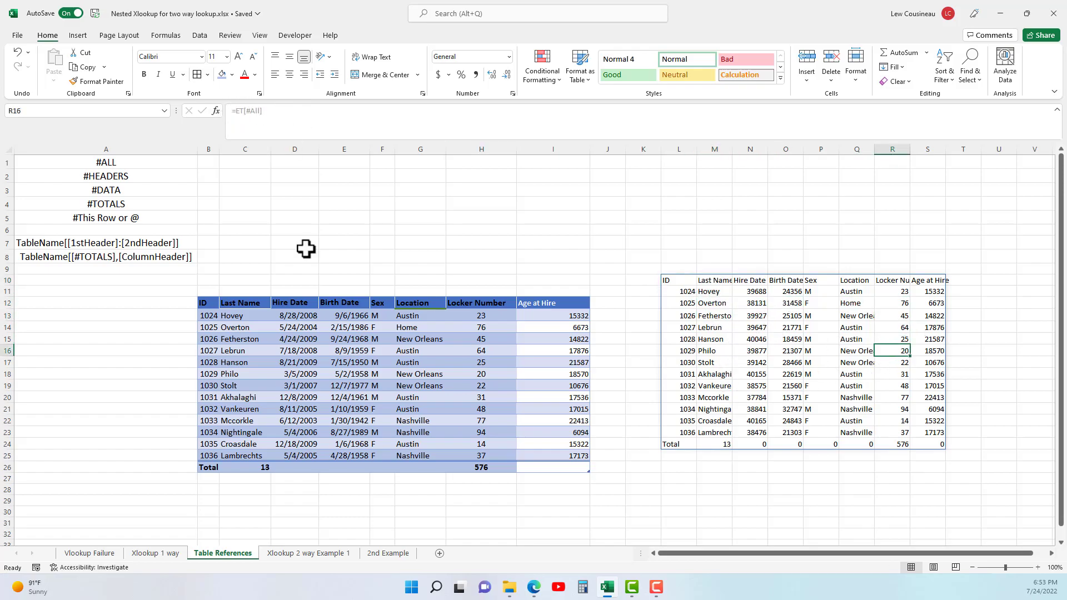
Step: Clear the formula in L10 and enter =ET[#Headers] to return only the table's header row
click(675, 281)
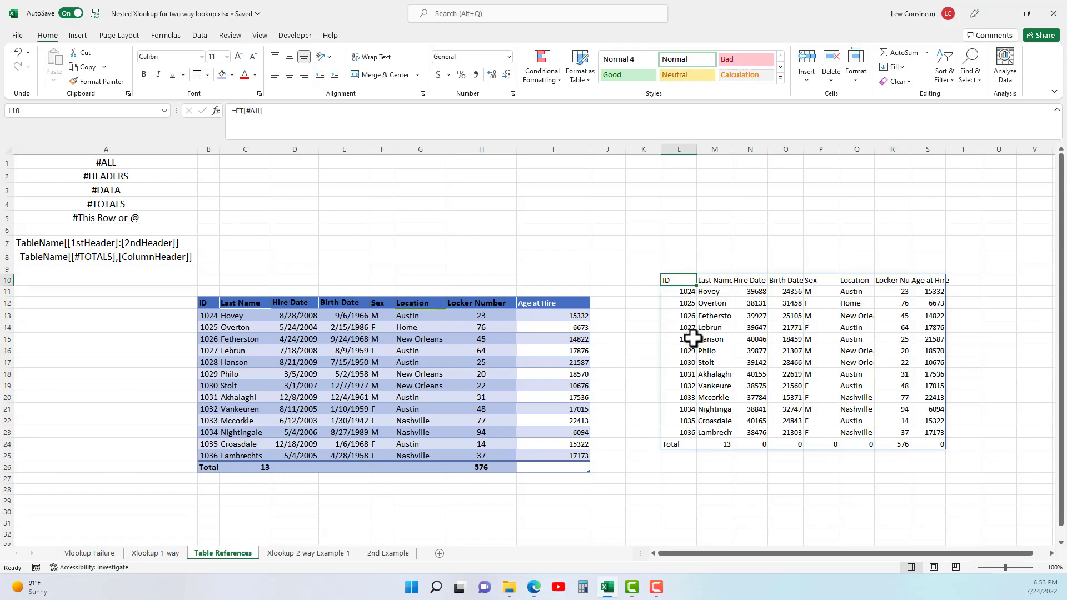
key(Delete)
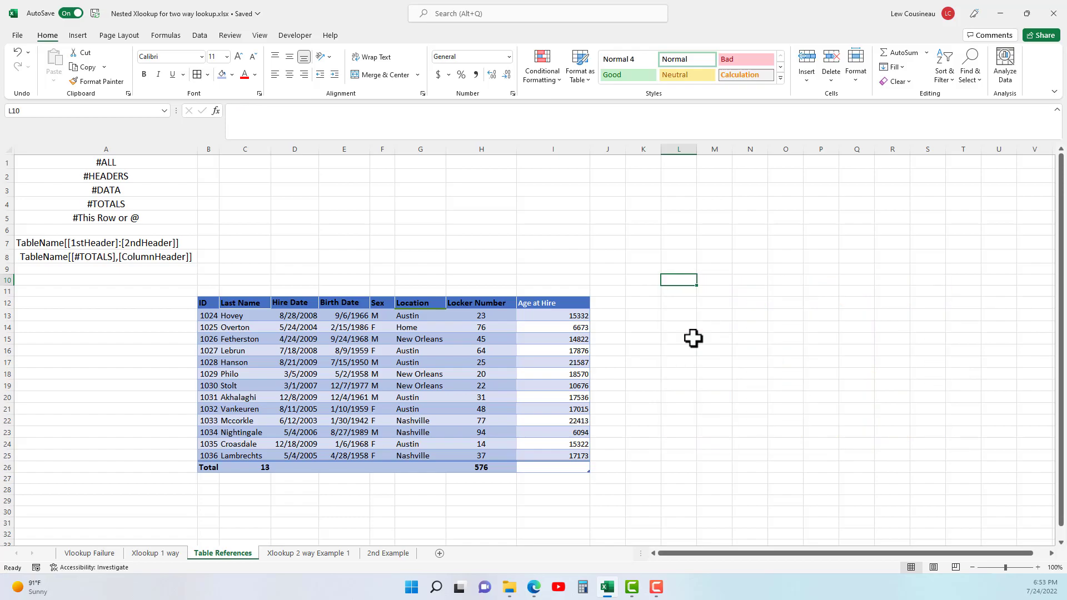
text(=ET)
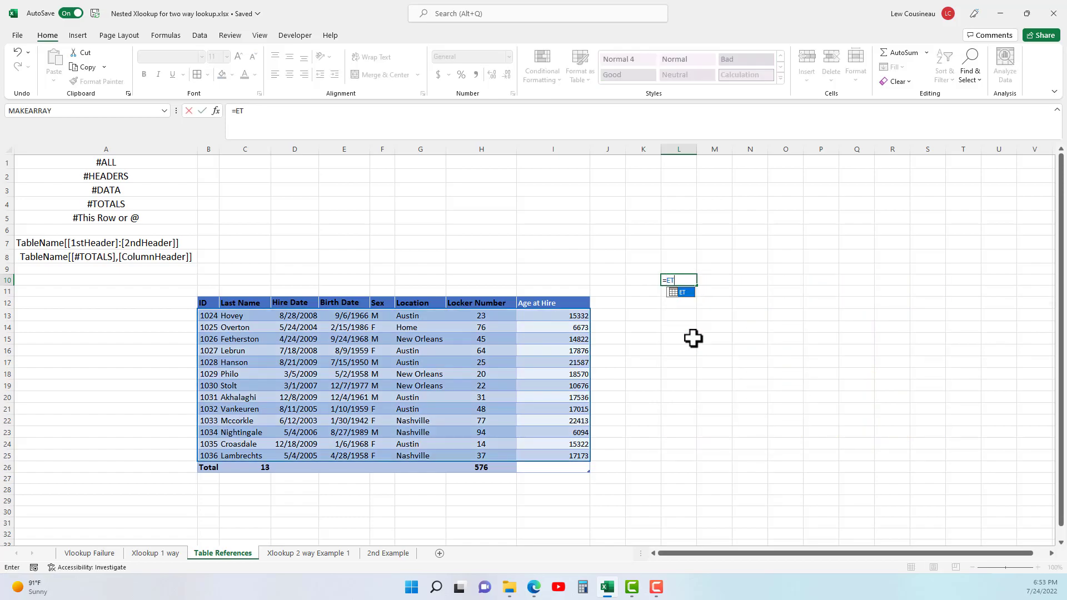
text([)
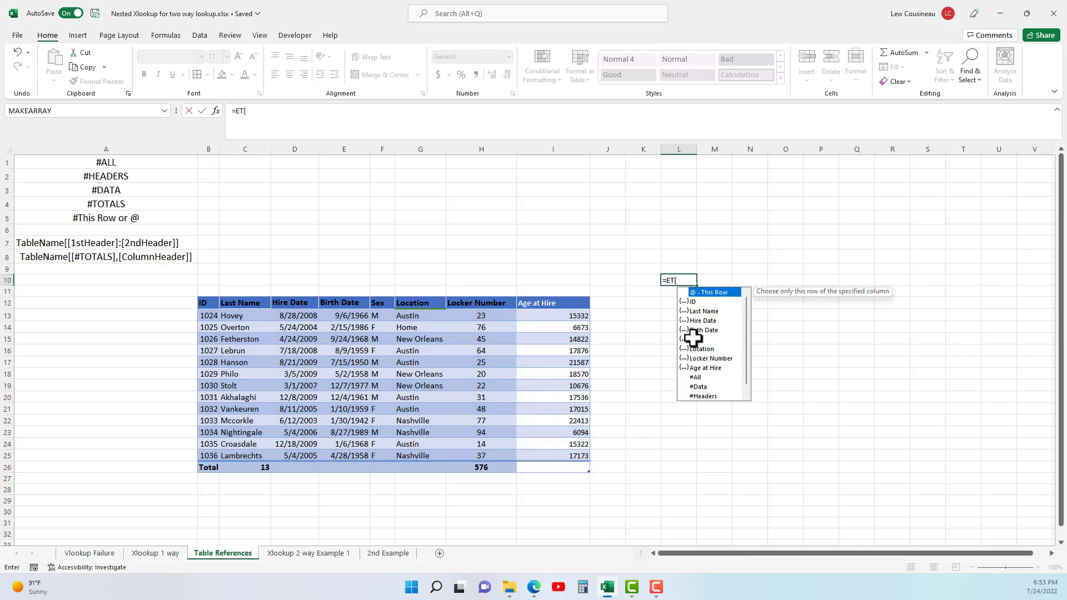
text(#)
click(704, 311)
key(Tab)
text(])
key(Return)
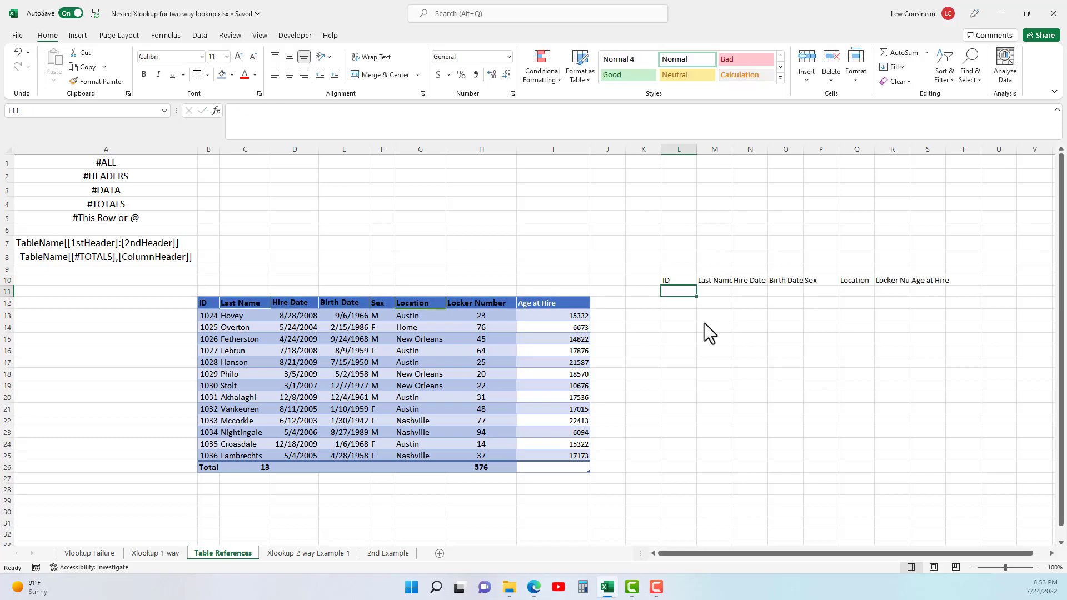
Step: Compare the table's header row B12:I12 with the spilled header range starting at L10 and its formula
drag(211, 304, 574, 300)
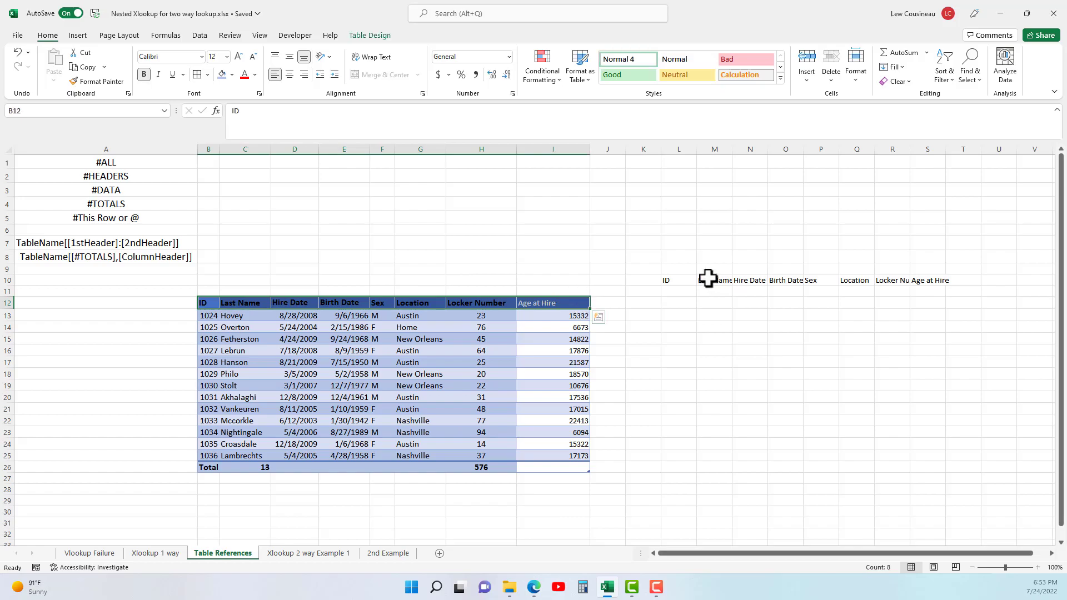
drag(677, 280, 946, 282)
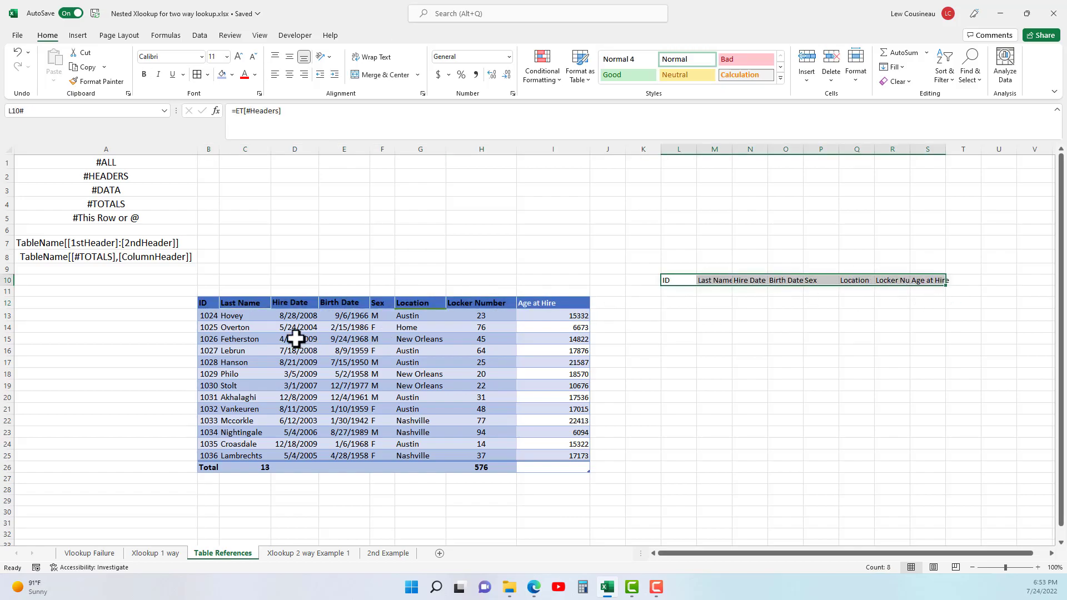
click(865, 376)
click(719, 281)
click(749, 281)
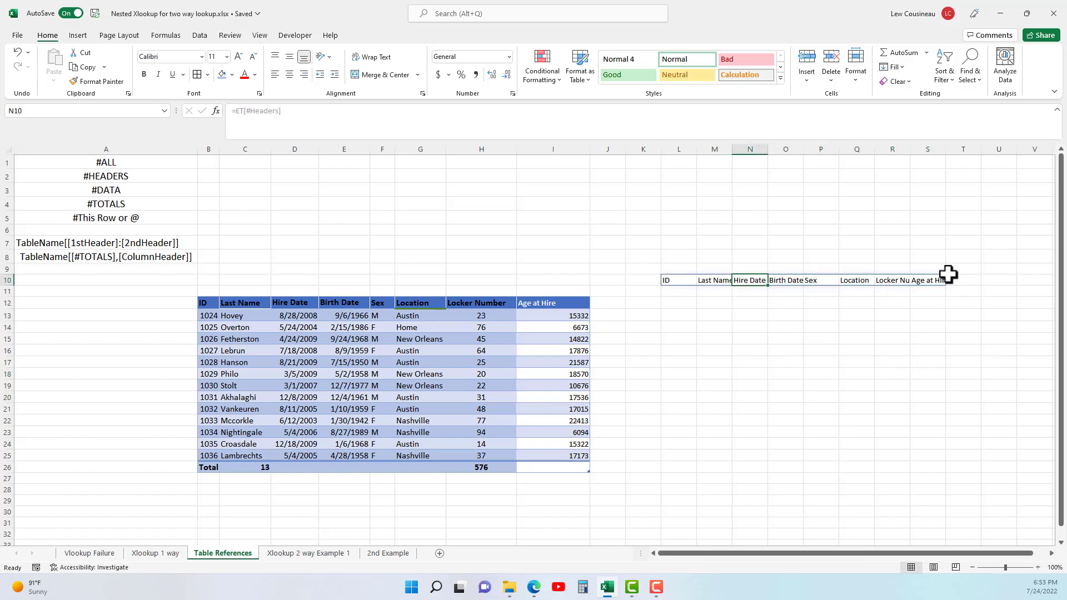
Step: Replace the formula in L10 with =ET[#Data] to return only the table's data rows
click(680, 280)
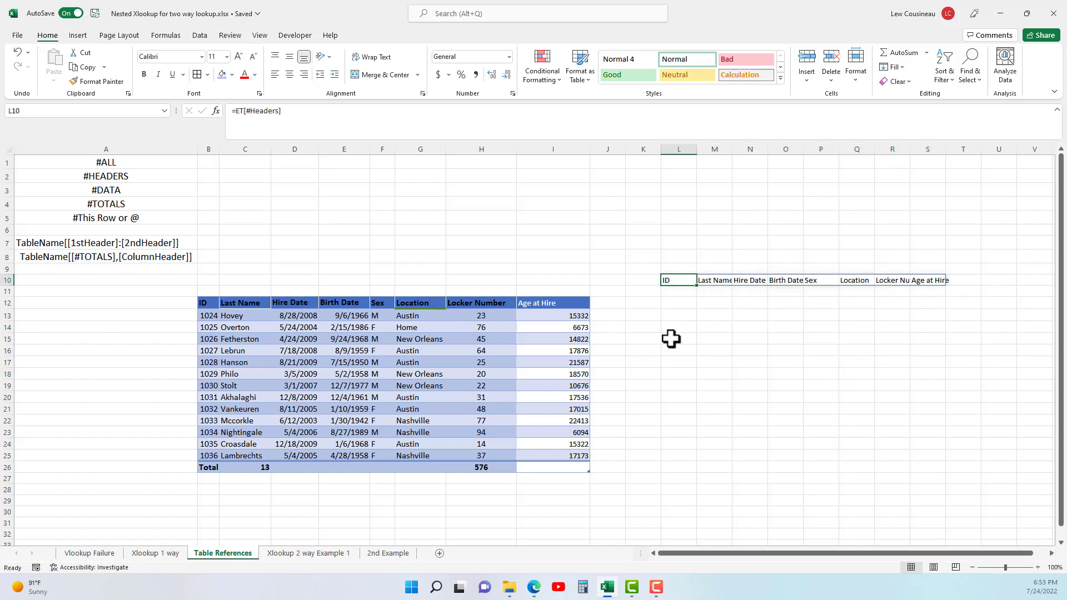
key(Delete)
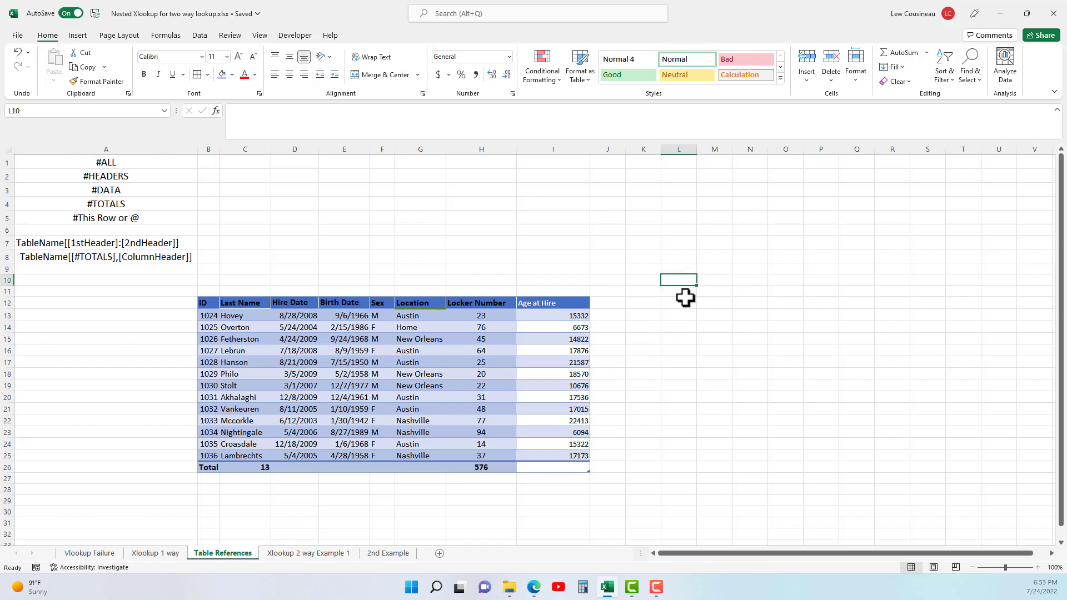
text(=)
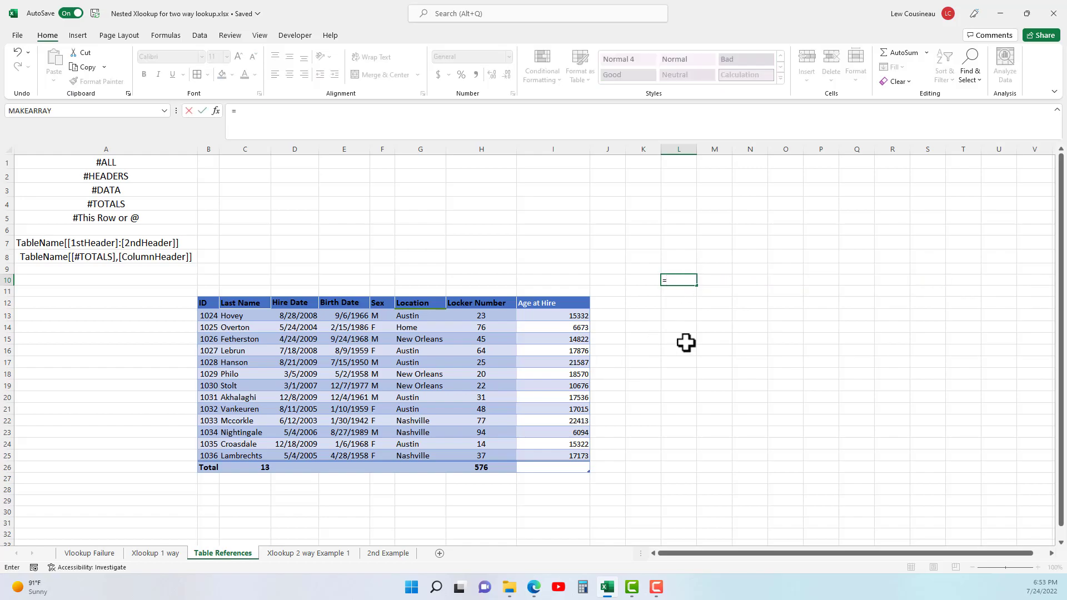
text(et[#)
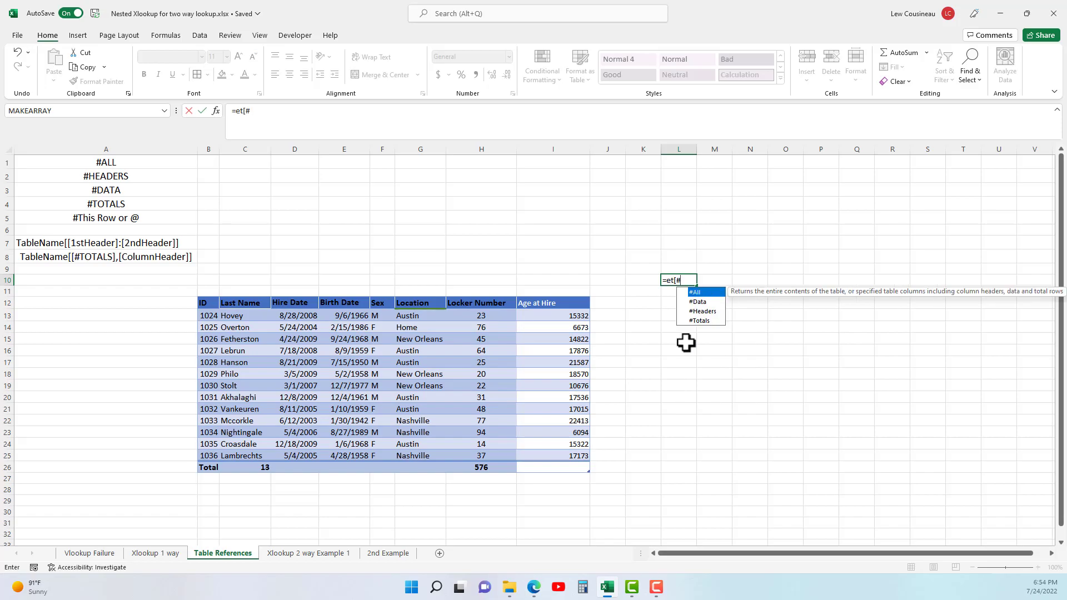
text(D)
key(Tab)
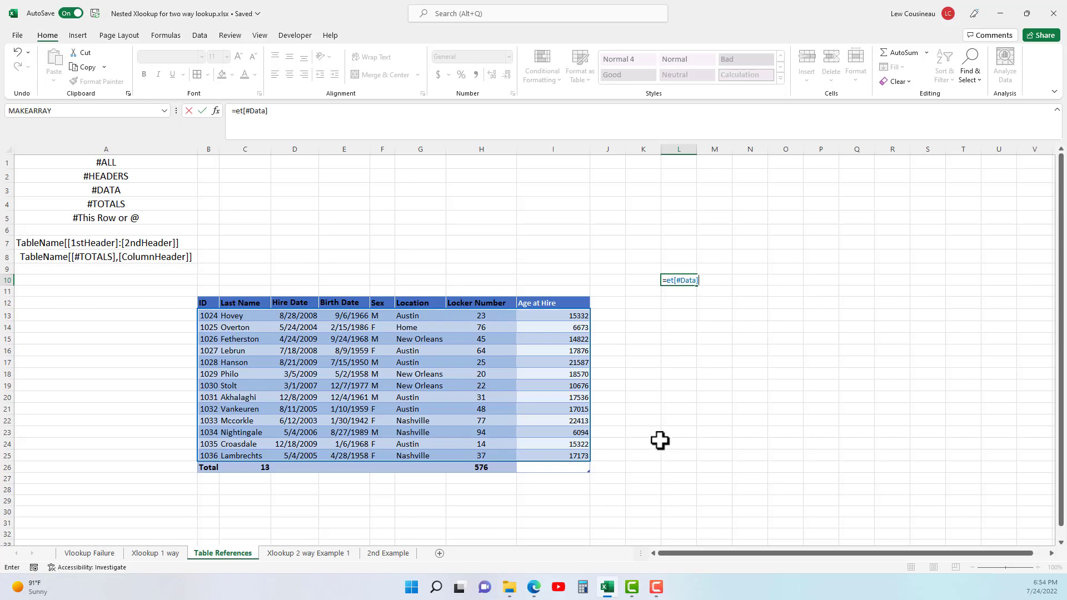
key(Return)
Step: Clear the spilled data range and enter =ET[#Totals] in L10 to return only the table's total row
click(684, 280)
mouse_move(684, 280)
mouse_down()
mouse_move(729, 430)
mouse_move(935, 422)
mouse_up()
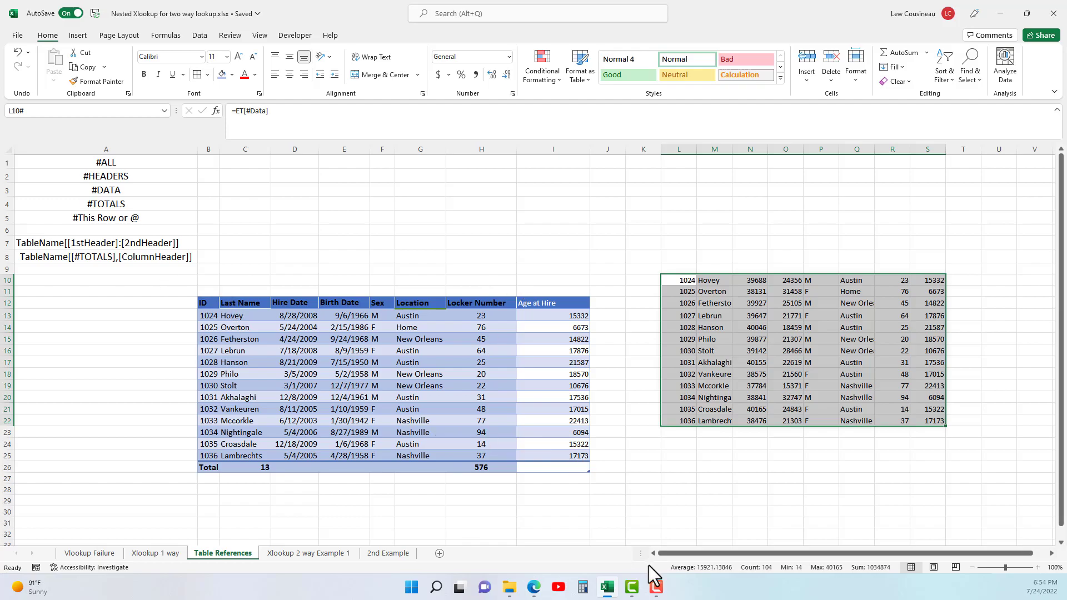
key(Delete)
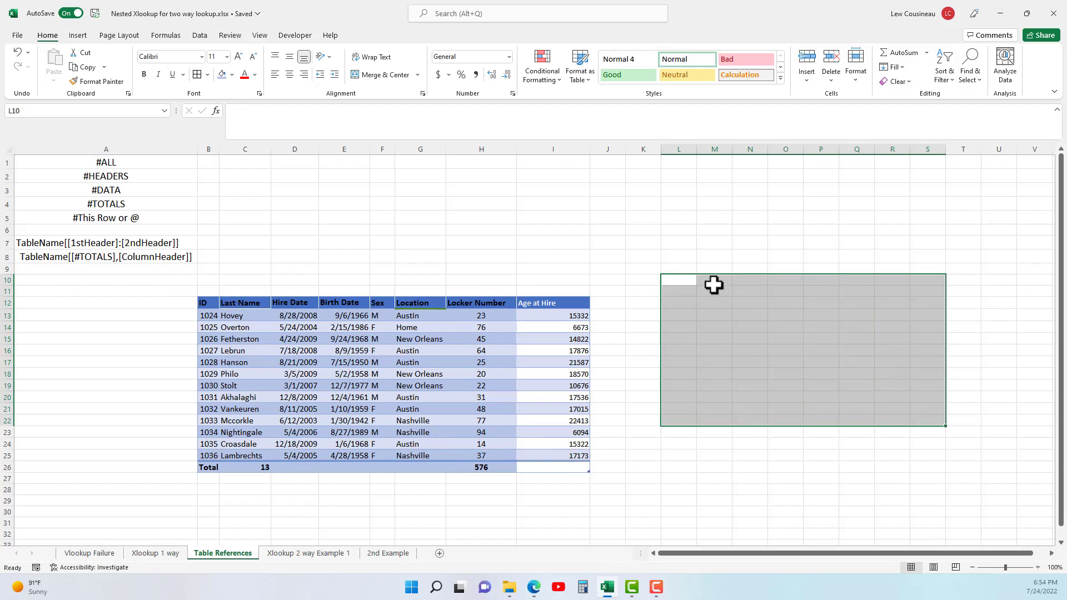
text(=et)
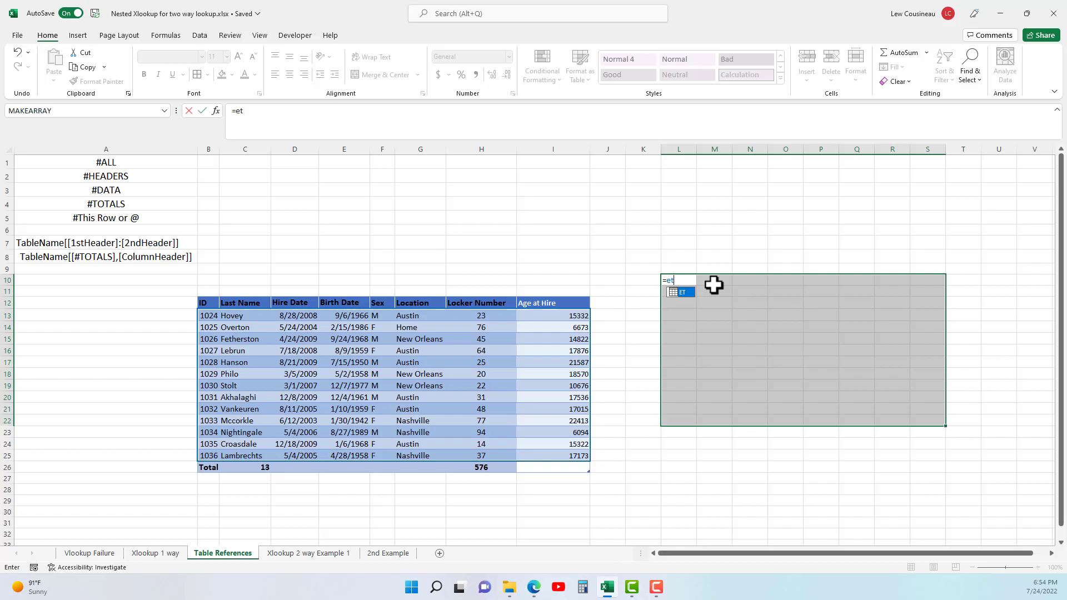
text([#t)
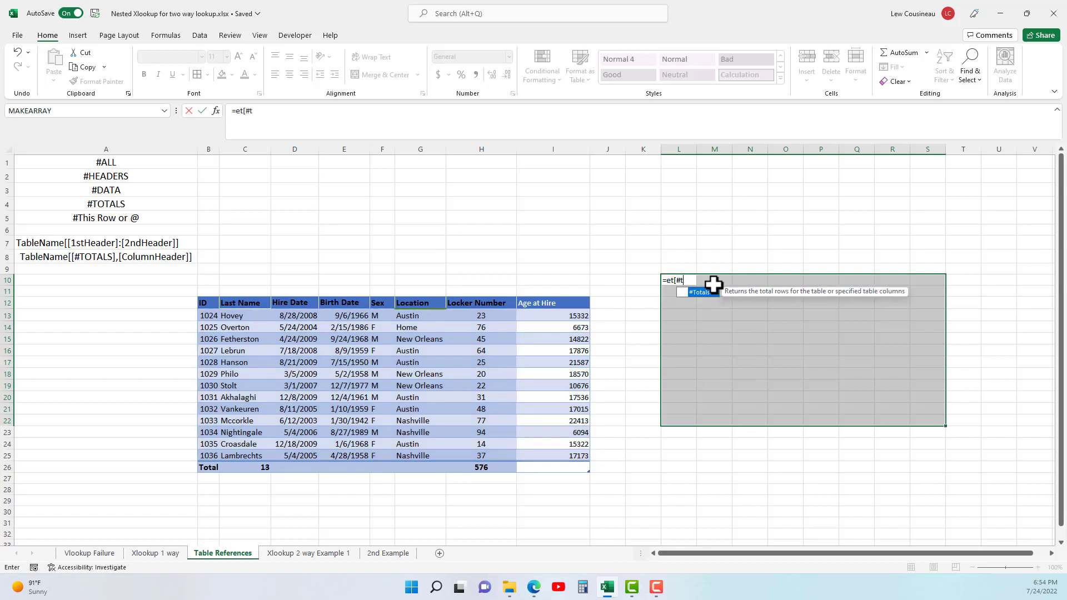
key(Tab)
text(])
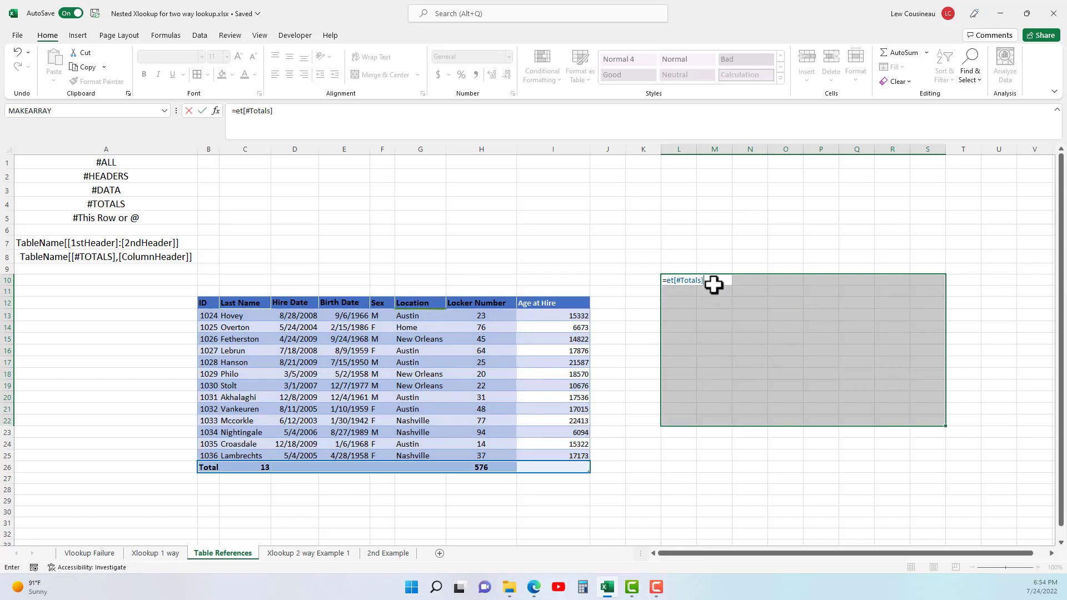
key(Return)
drag(695, 283, 936, 276)
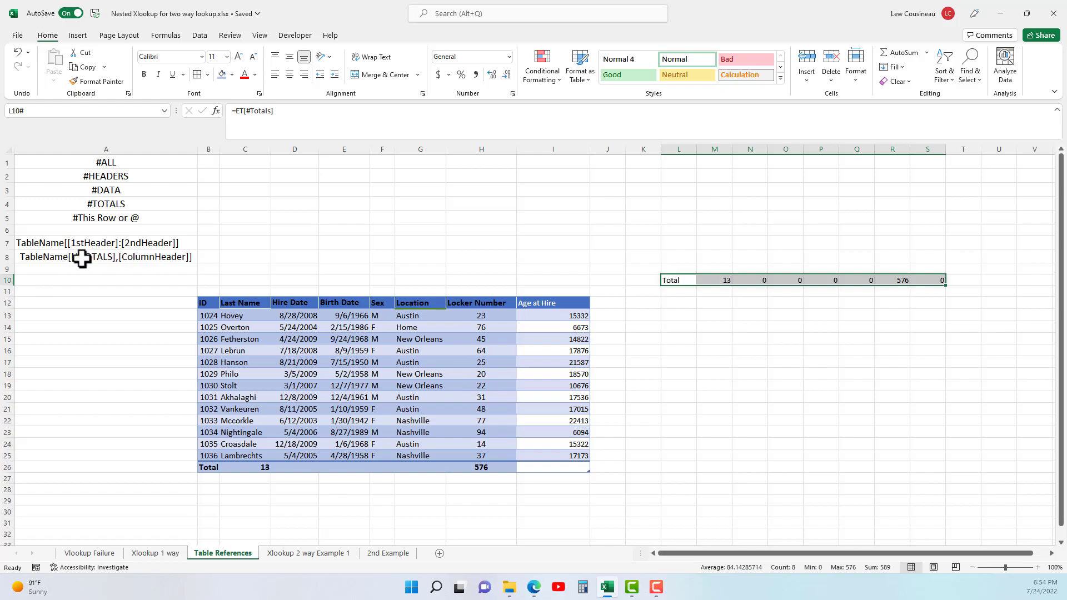
Step: Edit the formula in L10 to =ET[[#Totals],[Last Name]] to return only the Last Name column's total
double_click(681, 281)
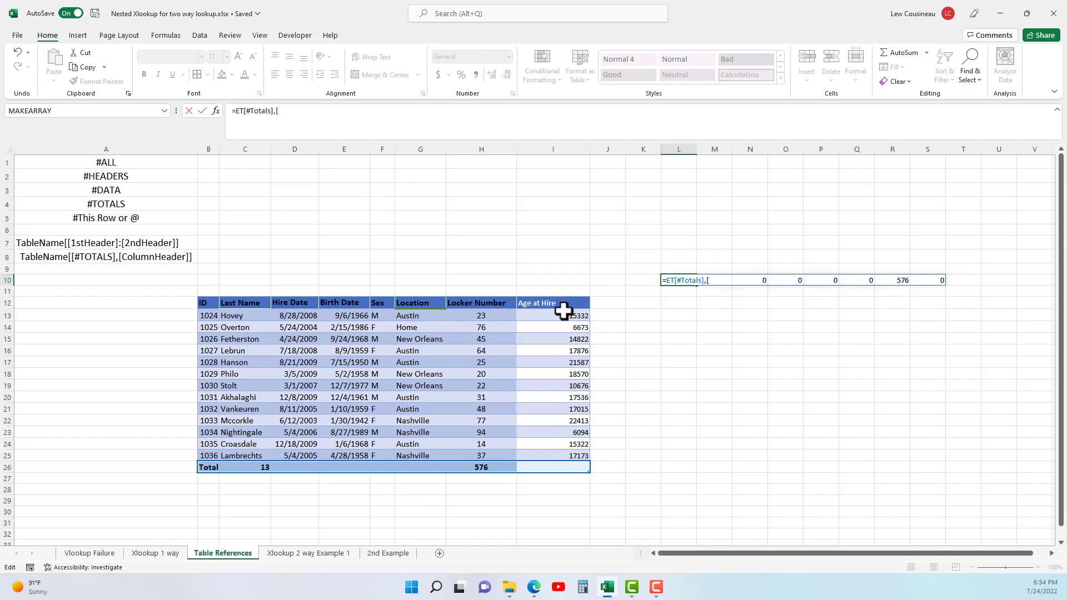
click(675, 281)
text([)
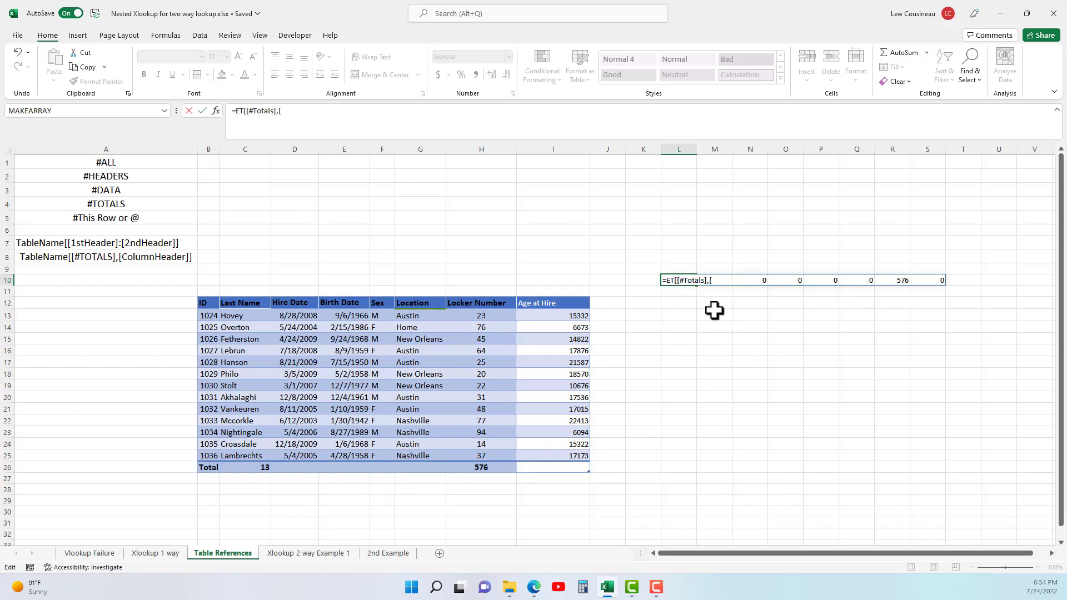
text([)
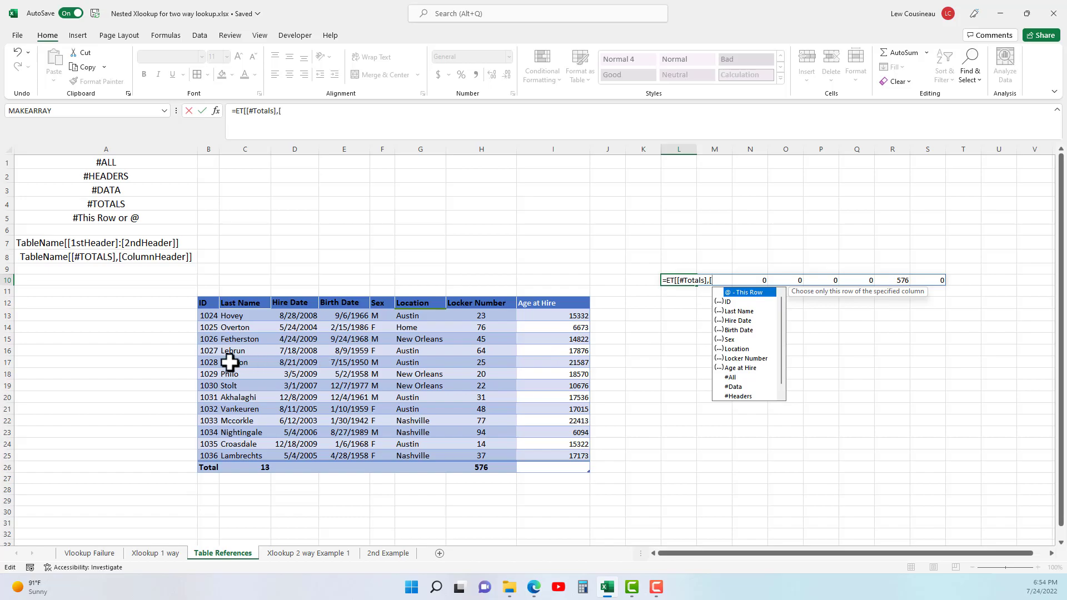
double_click(740, 311)
text(]])
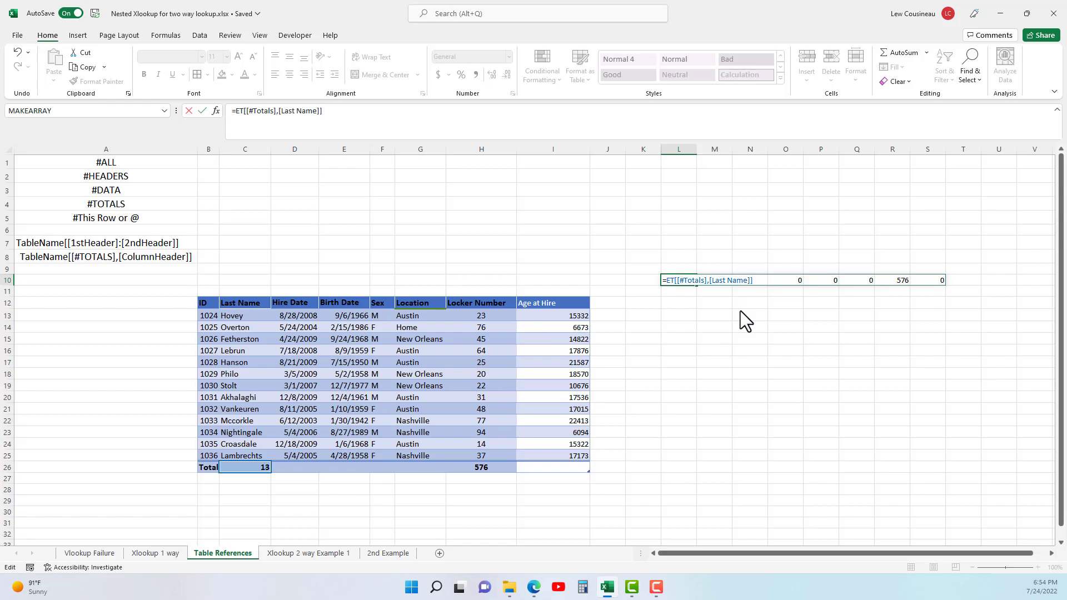
key(Return)
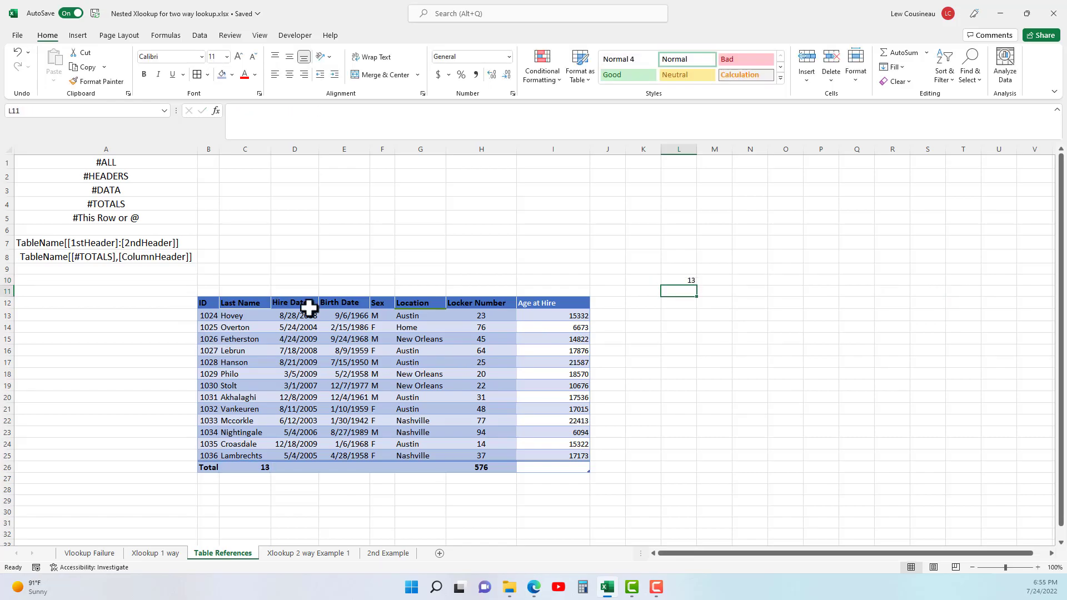
Step: Examine the Last Name total in C26, its available summary functions and the function number in its SUBTOTAL formula
click(253, 467)
click(276, 468)
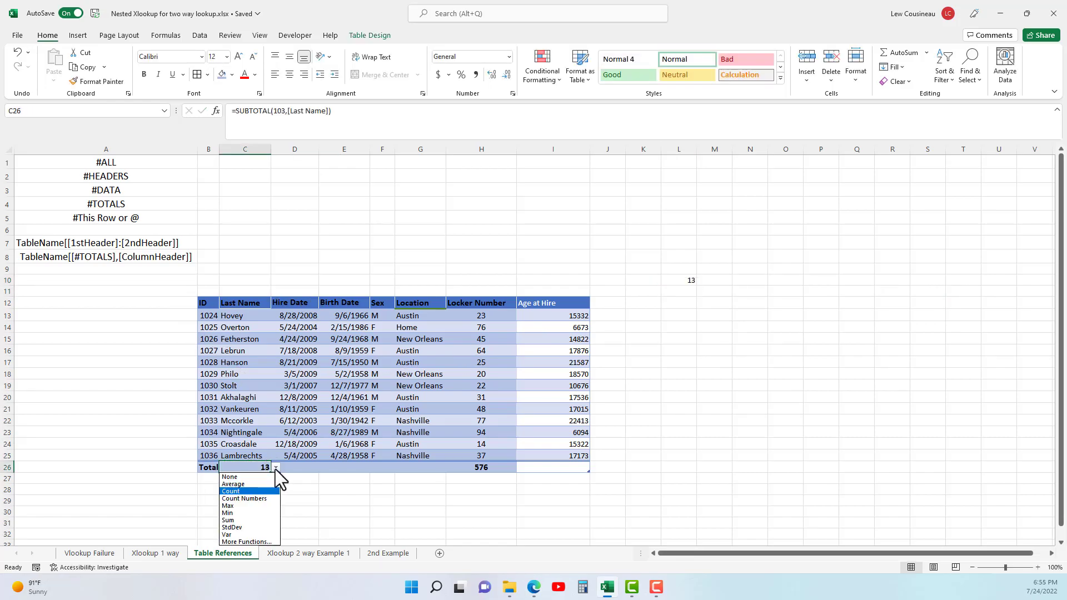
click(258, 468)
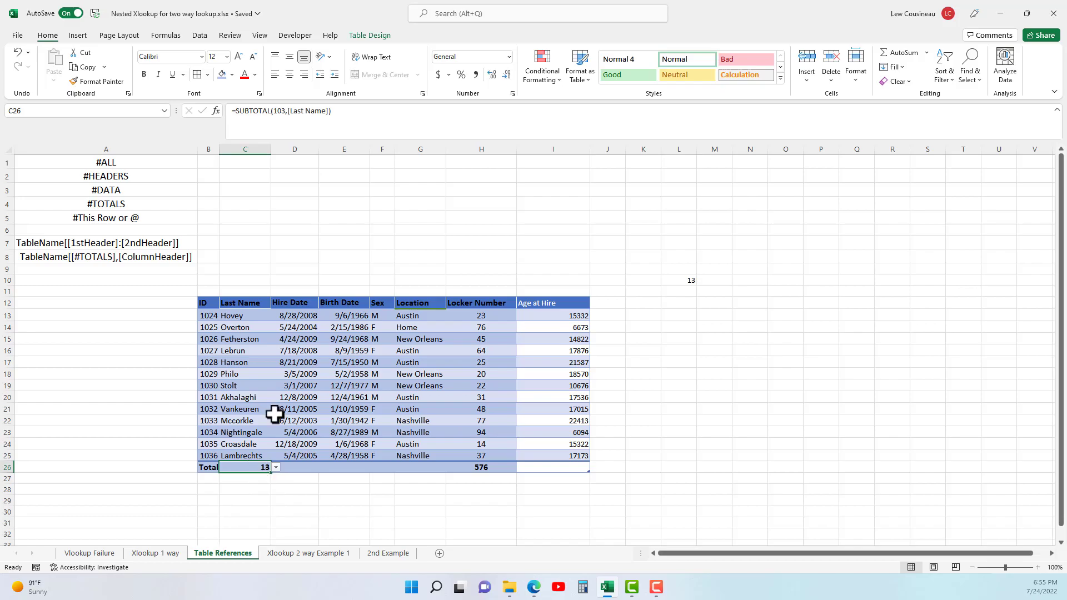
double_click(277, 111)
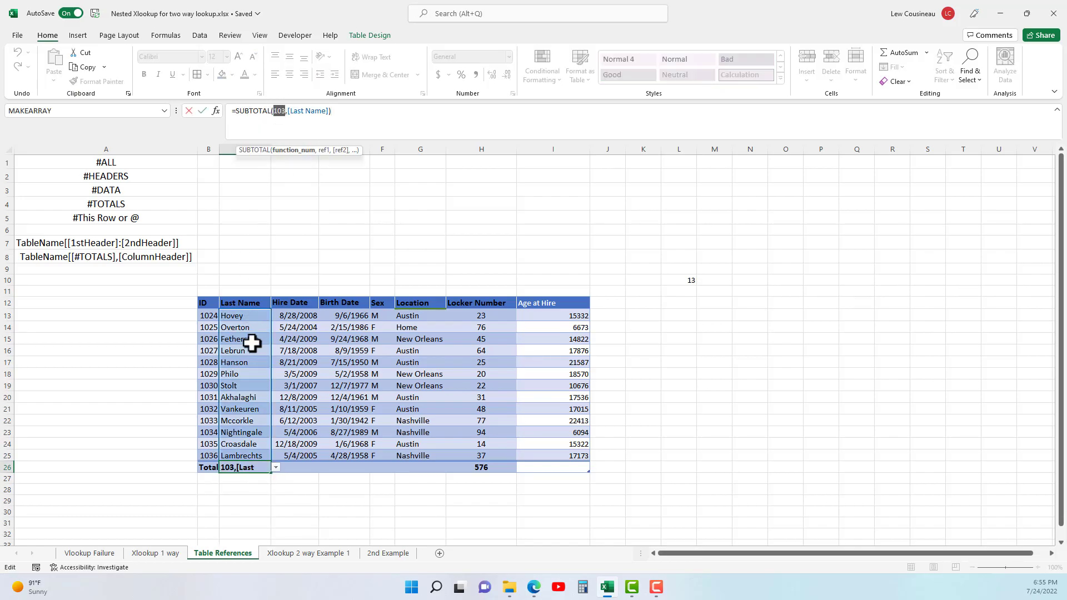
key(Escape)
Step: Try the Last Name total formula in L10 with only one opening bracket before #Totals
click(676, 282)
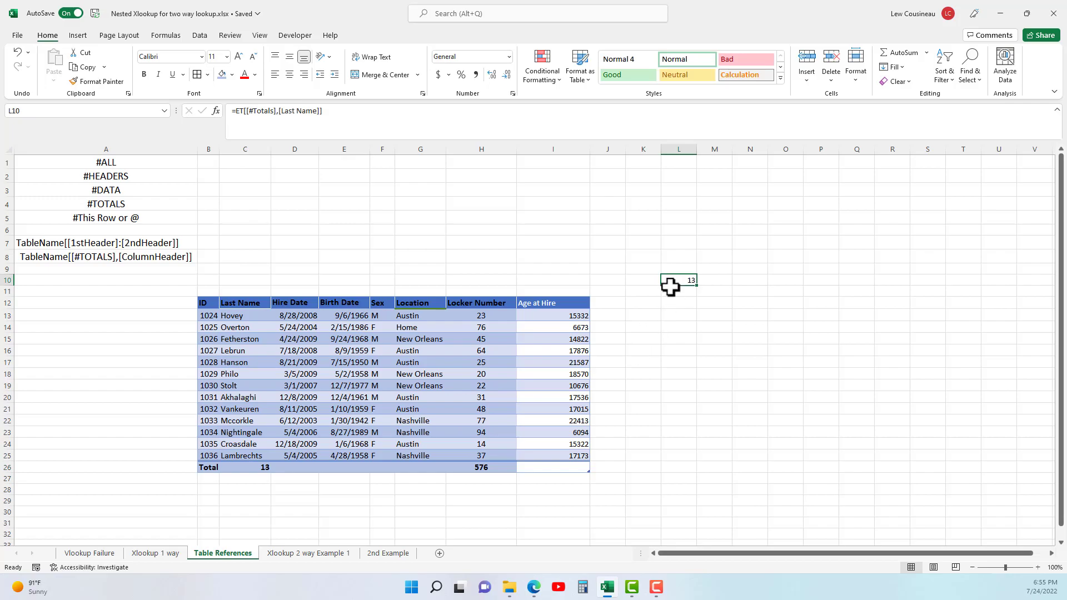
double_click(673, 281)
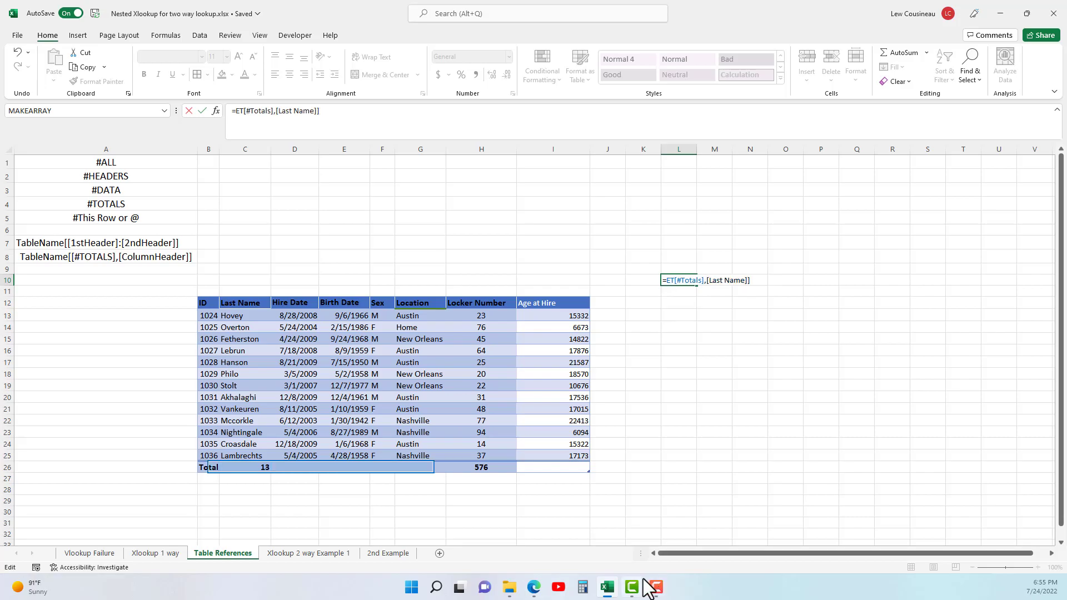
key(Delete)
key(ctrl+Return)
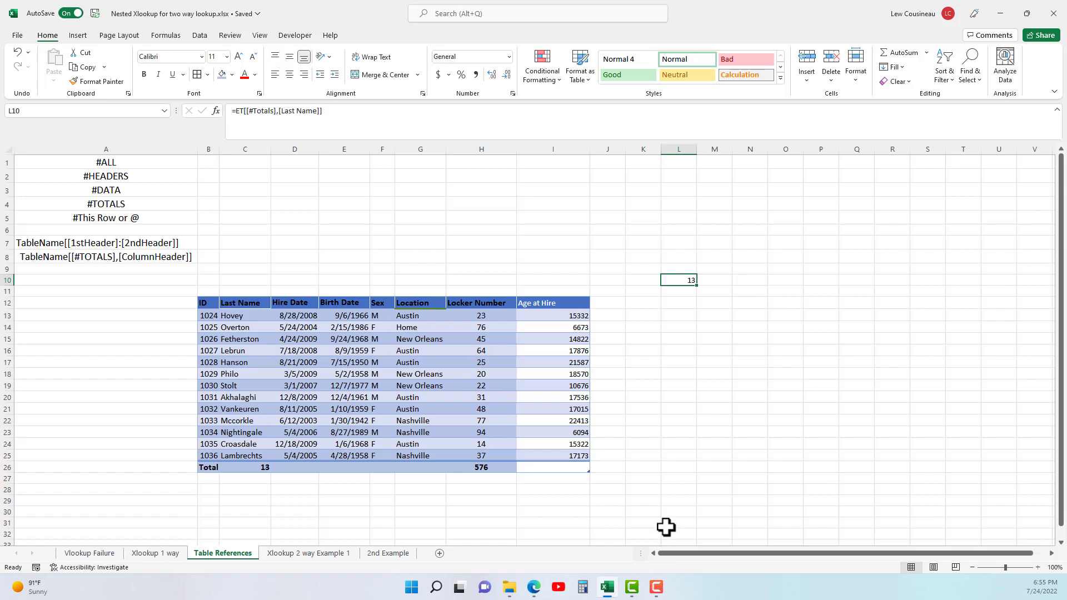
Step: Clear L10 and enter =ET[[Last Name]:[Location]] to return all columns from Last Name through Location
key(Delete)
text(=et)
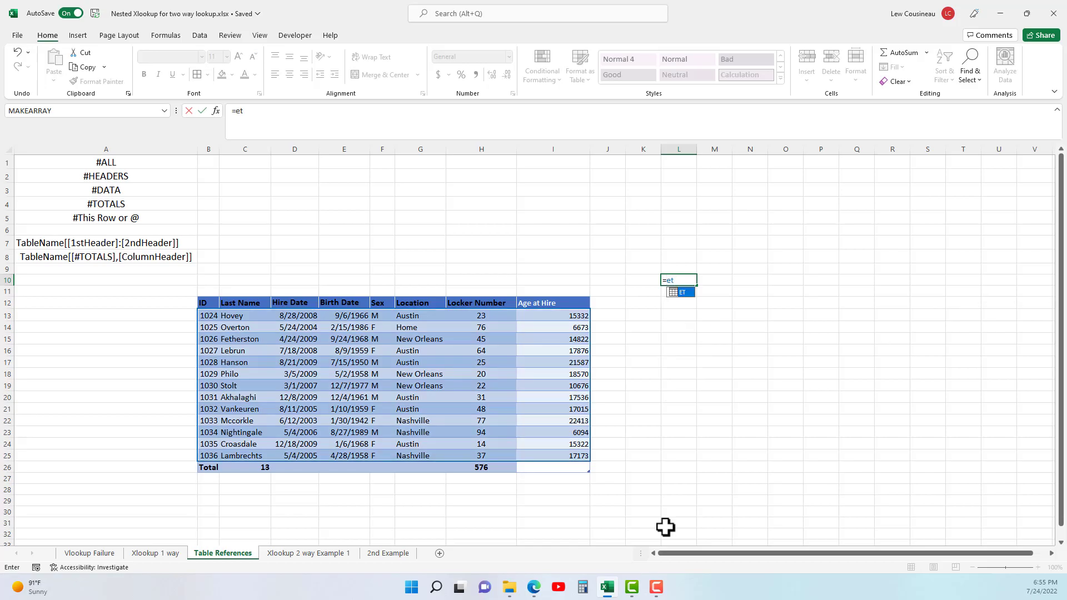
text([)
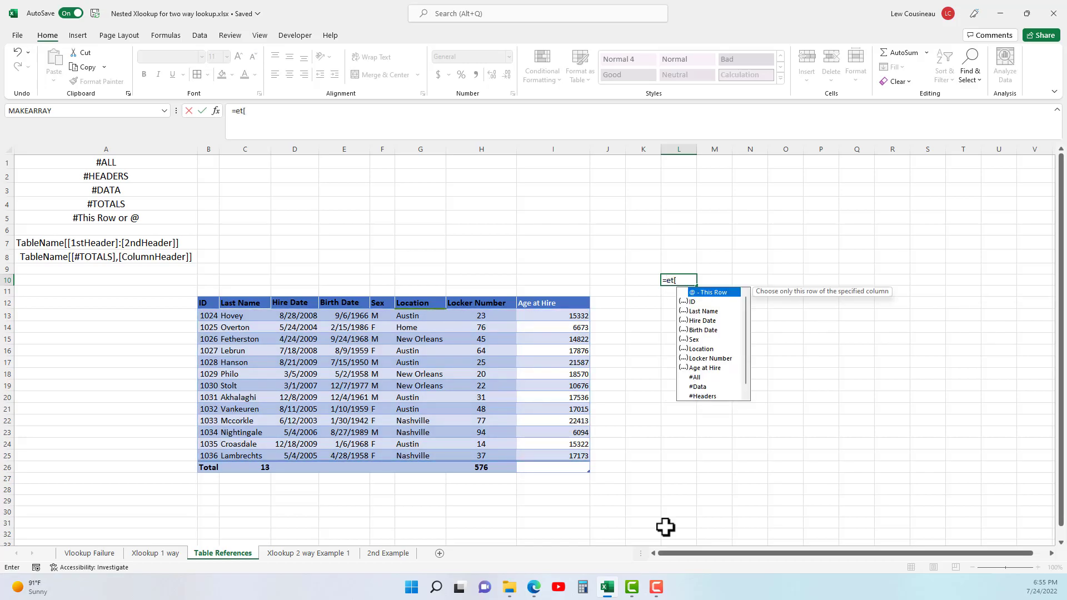
text([)
double_click(705, 312)
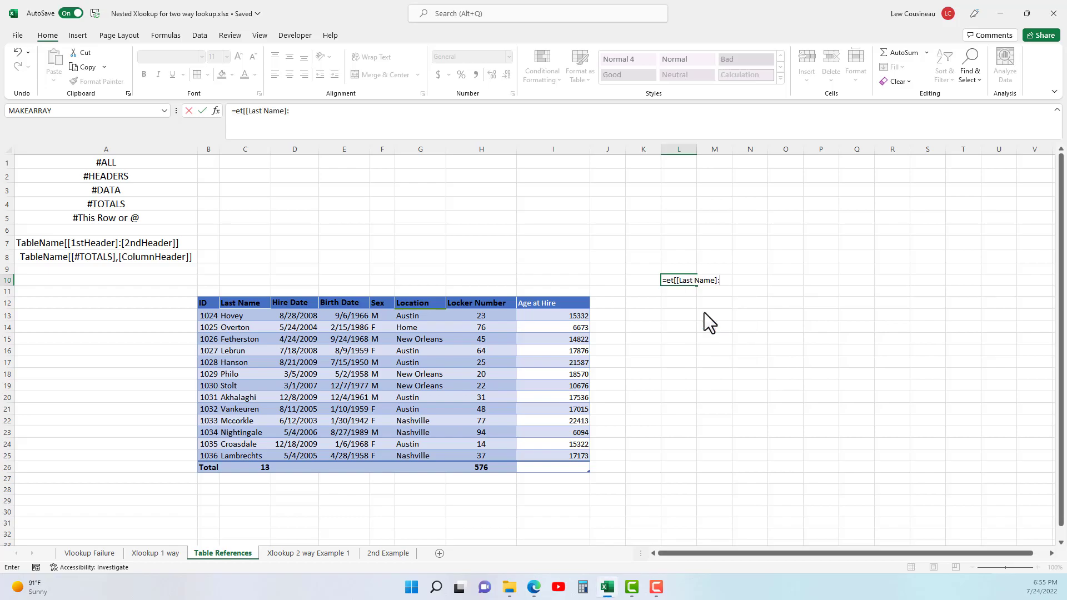
text(:[)
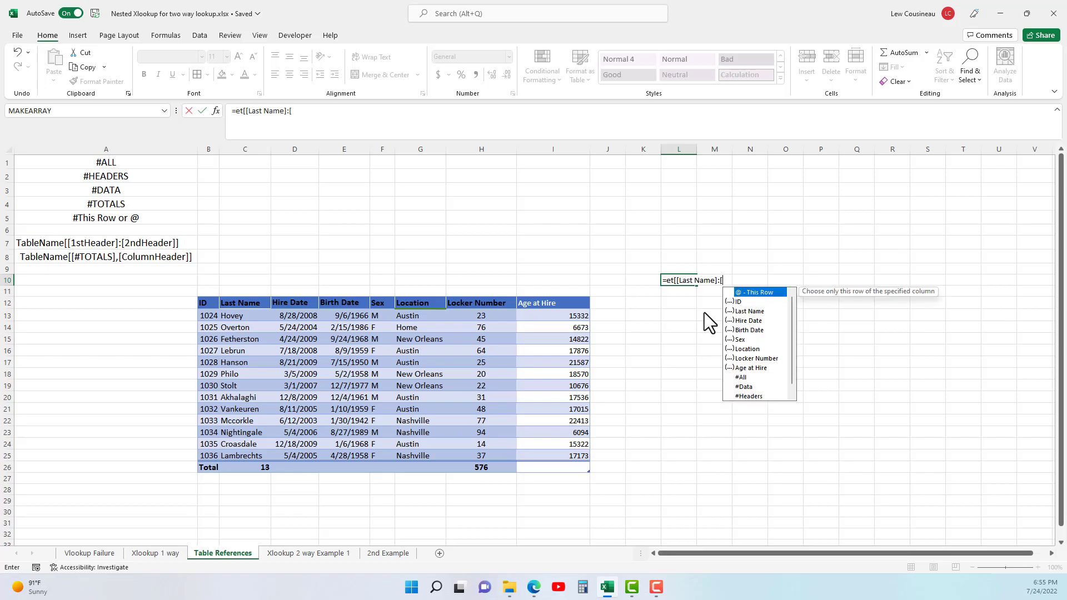
text(Location)
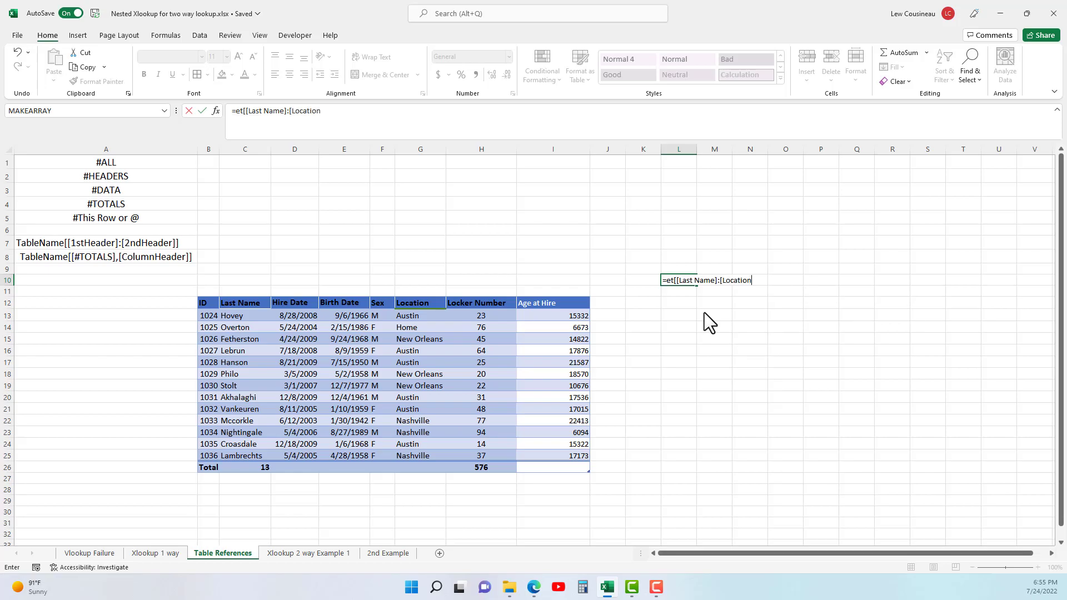
text(]])
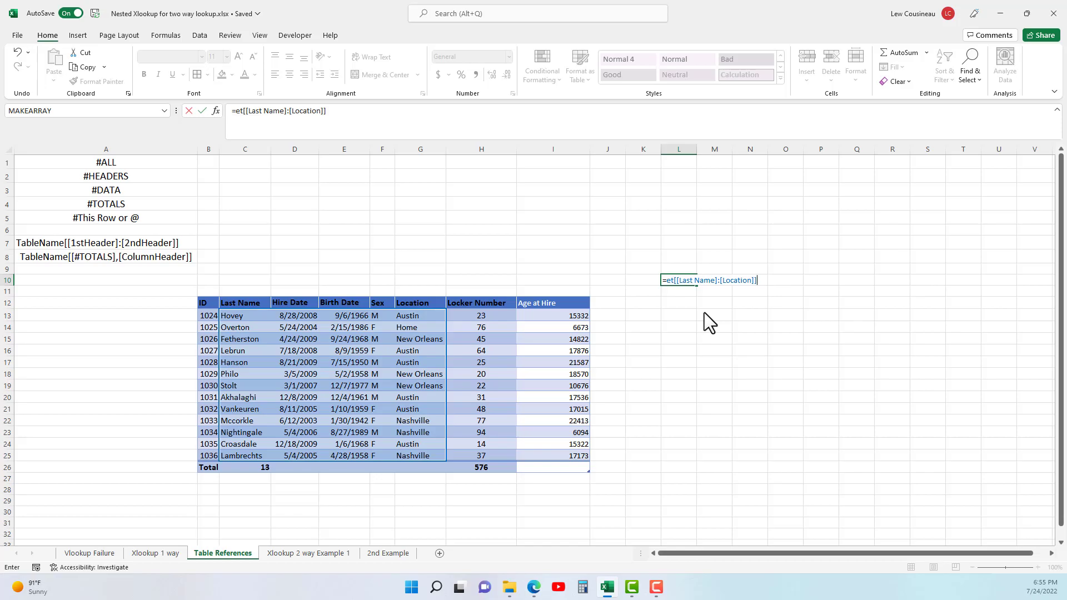
Step: Compare the spilled Last Name through Location range with the table and review the column-range formula in L10
click(234, 315)
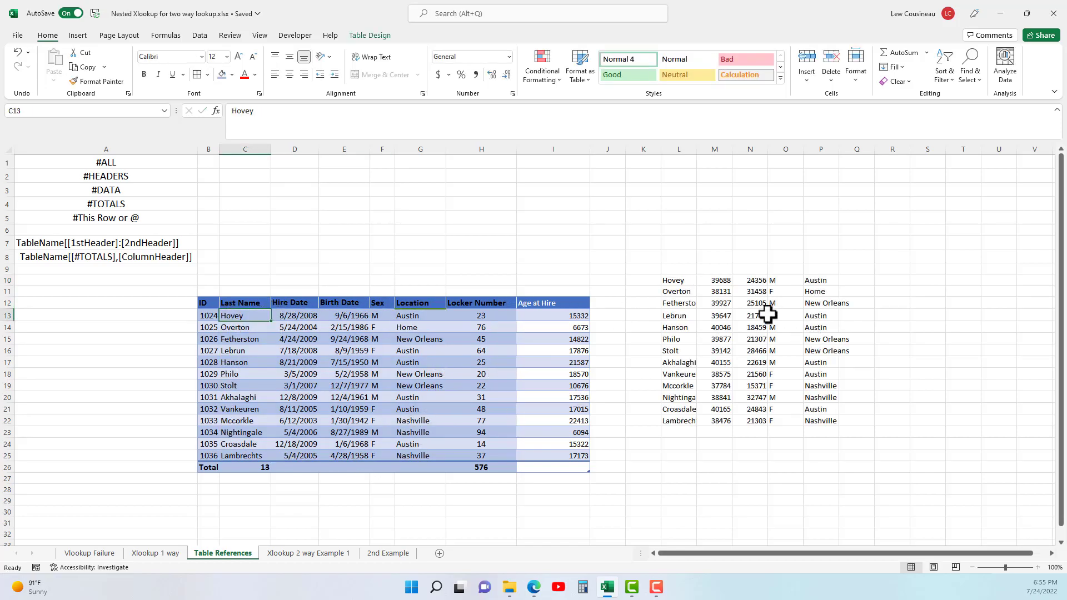
drag(670, 281, 834, 422)
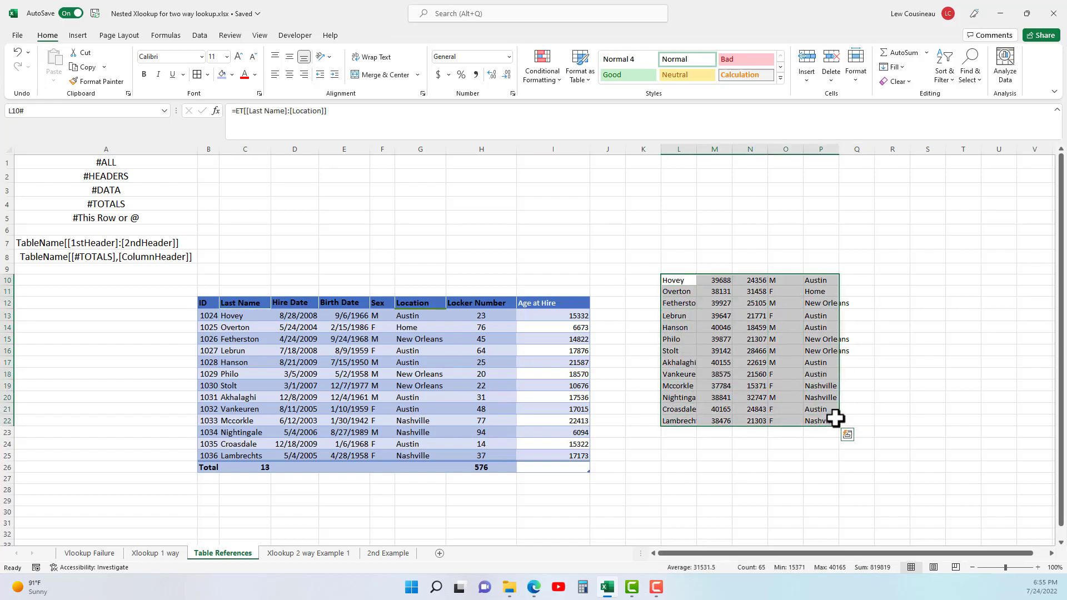
double_click(678, 280)
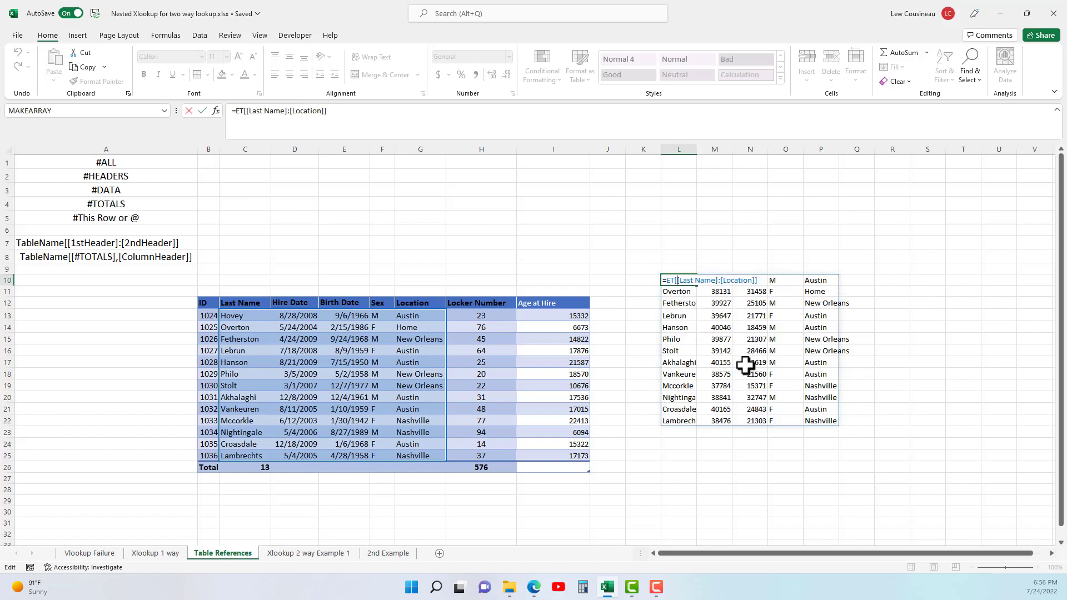
key(ctrl+Return)
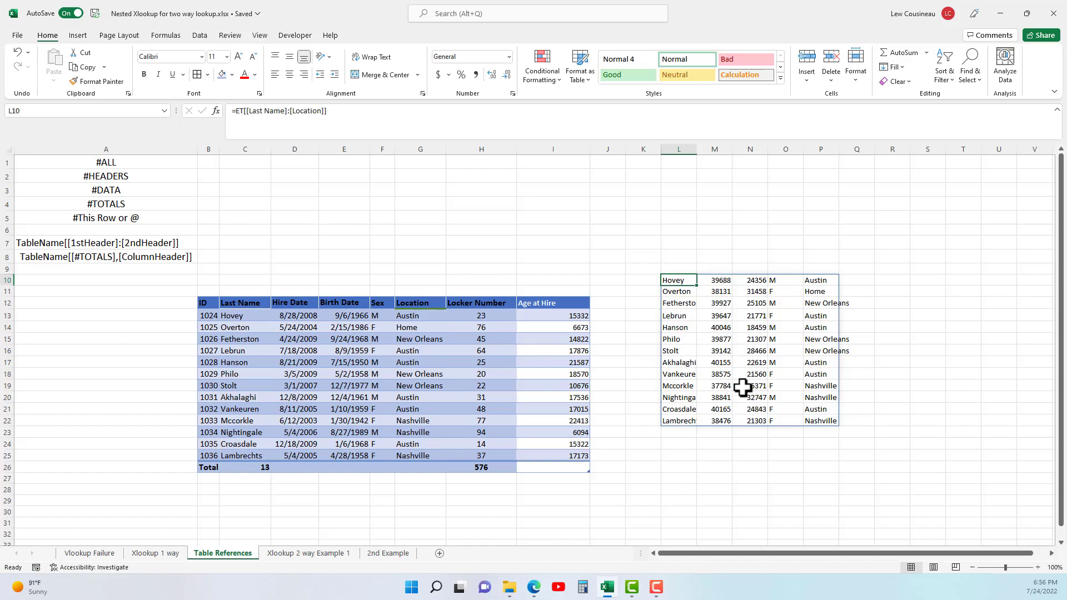
Step: Clear the column-range formula from L10 and open the Xlookup 2 way Example 1 sheet
key(Delete)
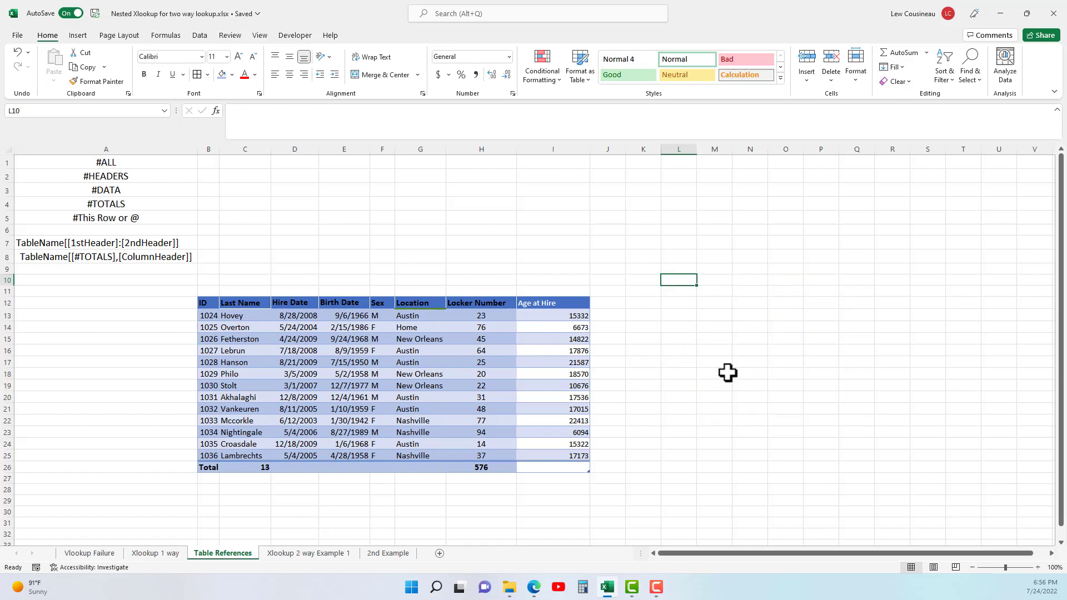
click(329, 553)
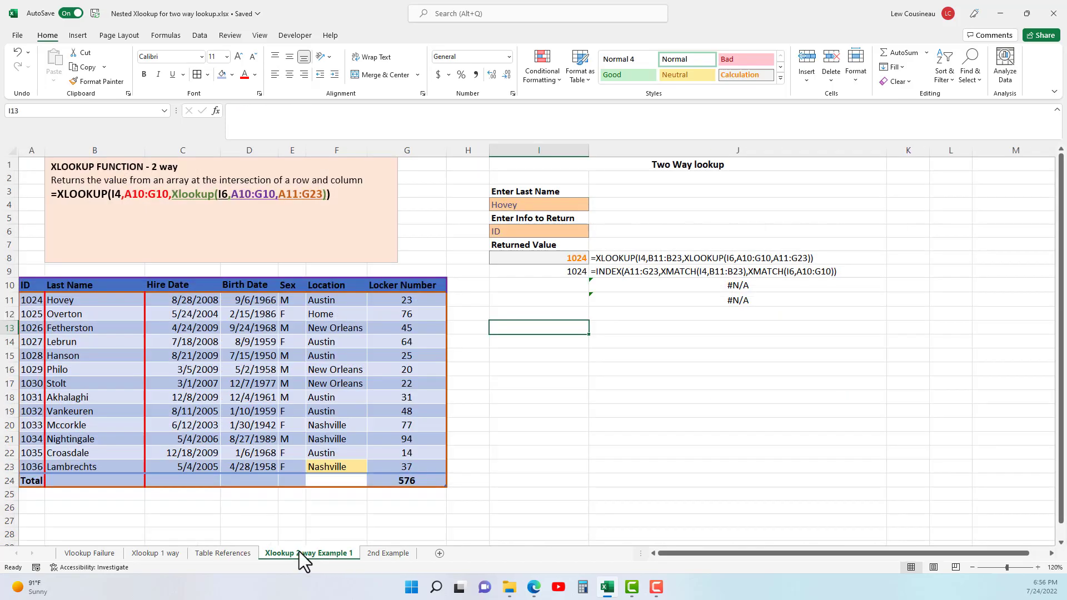
Step: Examine the nested XLOOKUP formula in I8 with its highlighted cell references, and leave the cell without keeping any edits
click(568, 257)
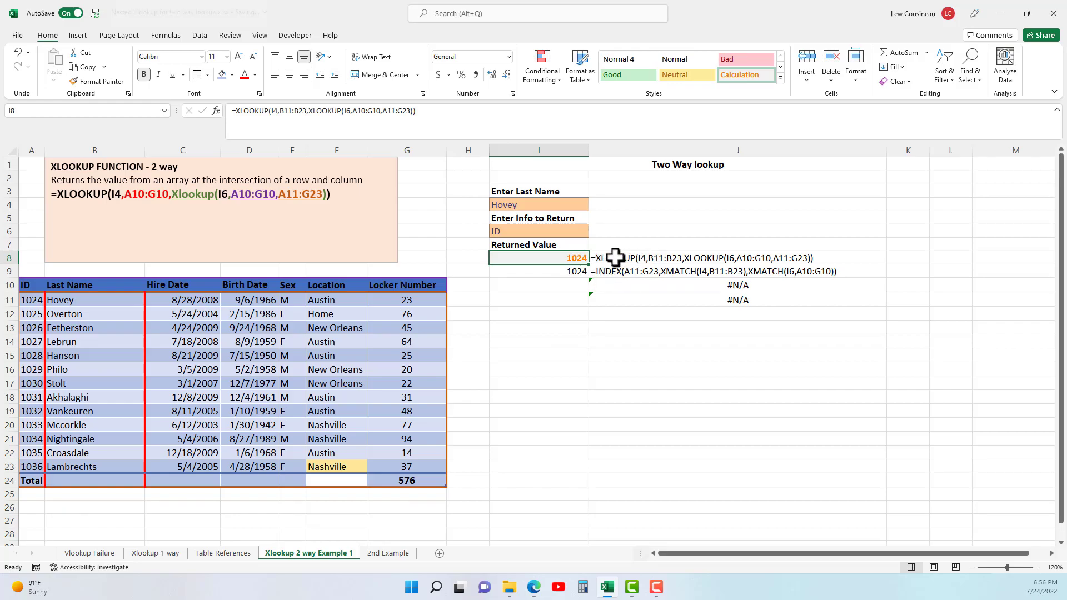
double_click(550, 259)
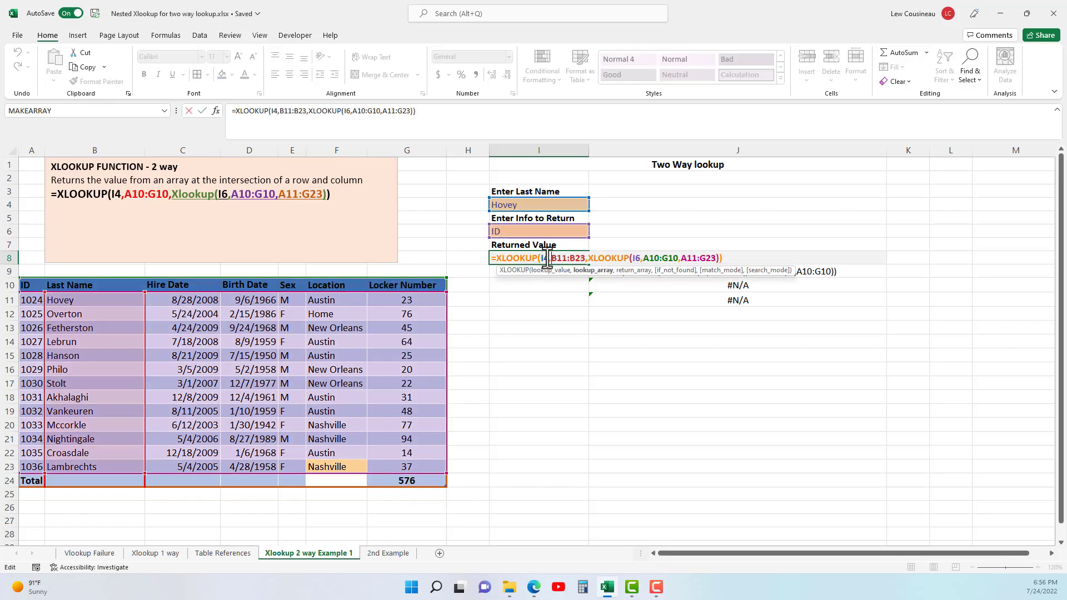
click(527, 232)
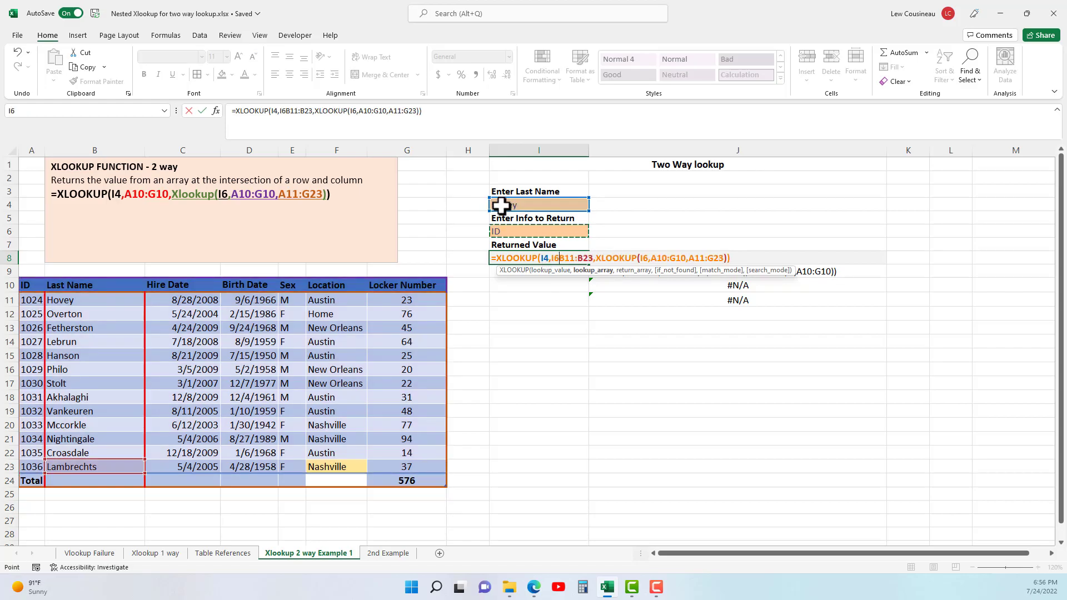
click(182, 370)
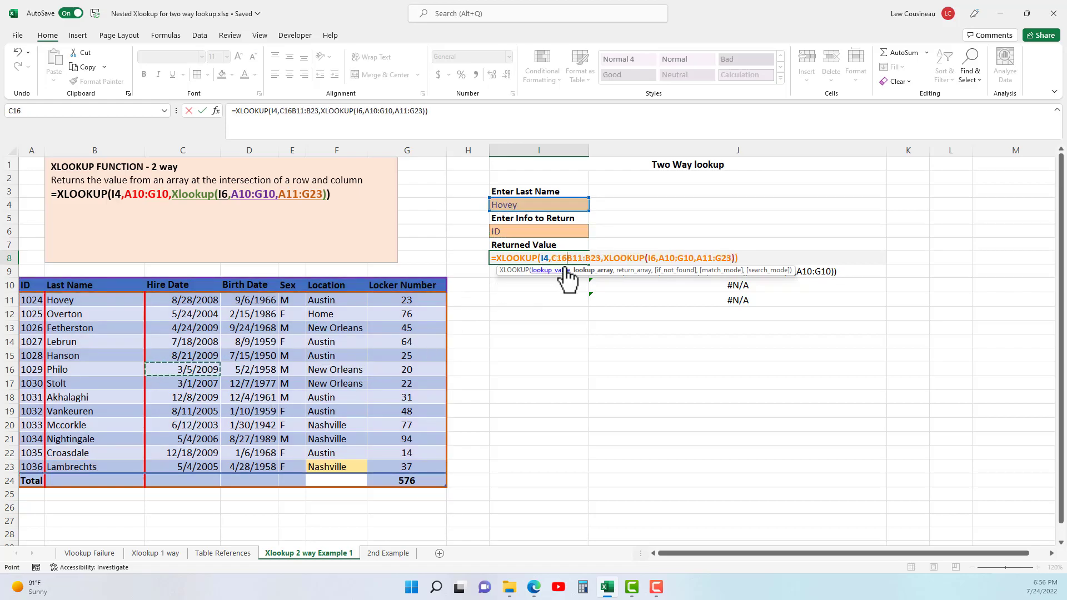
key(BackSpace)
key(BackSpace)
key(BackSpace)
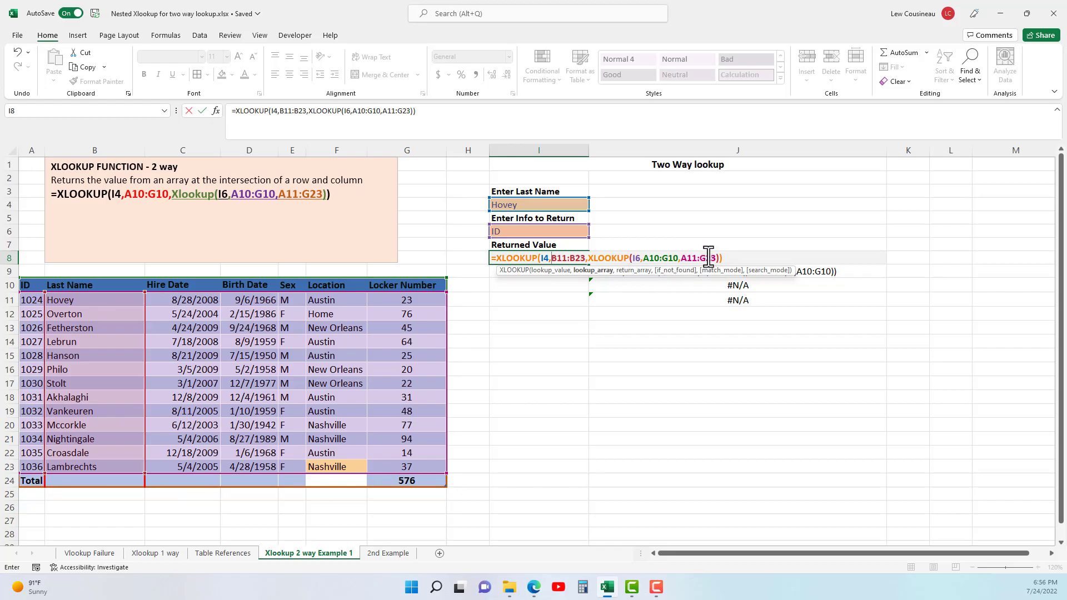
key(Escape)
Step: Review the reference keywords in A1:A5 on Table References and the employee data on Xlookup 2 way Example 1
click(204, 557)
drag(104, 163, 90, 211)
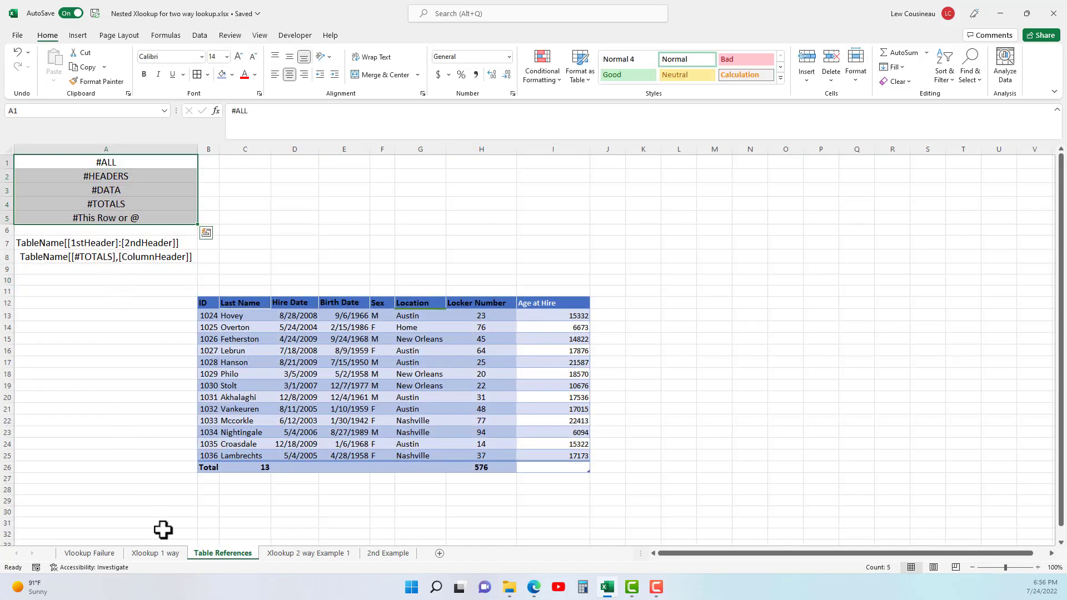
click(287, 554)
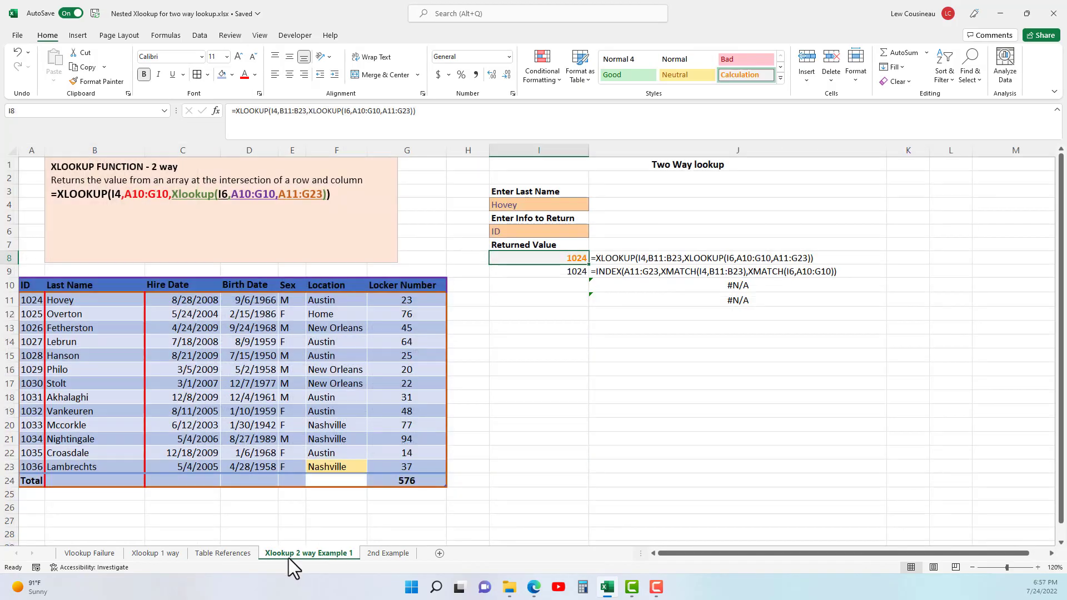
click(131, 398)
click(65, 303)
drag(65, 302, 314, 457)
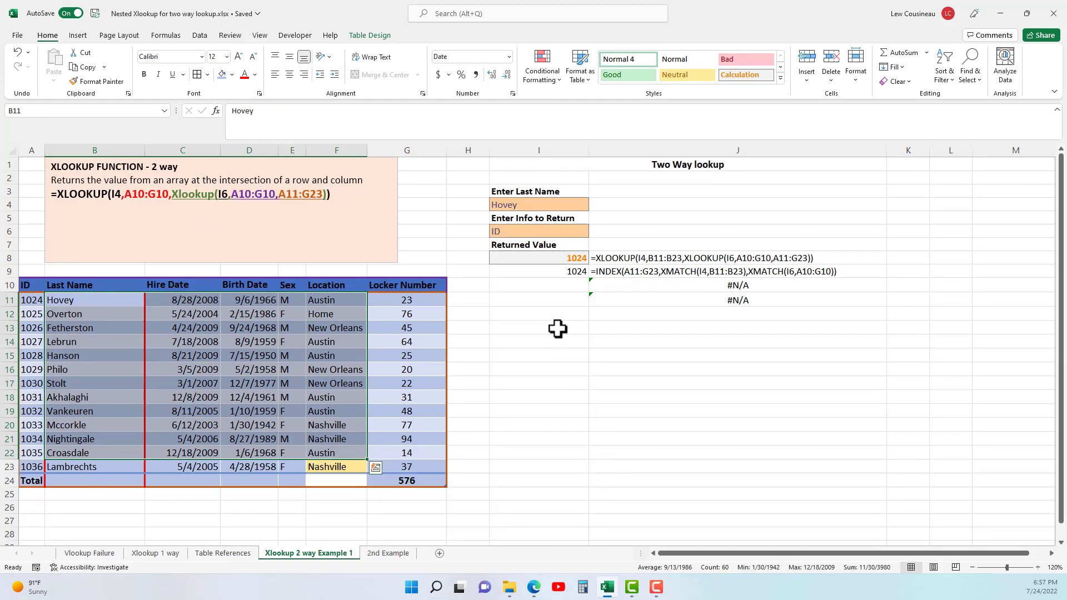
Step: Begin an XLOOKUP formula in I10 with I4 as the lookup value and ET[Last Name] as the lookup array
click(562, 287)
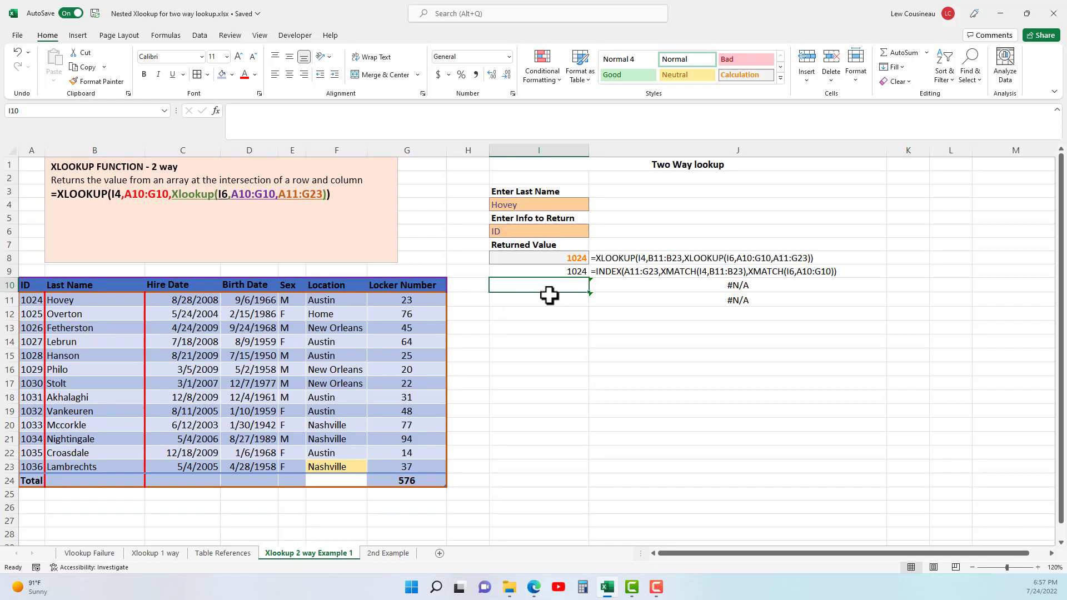
text(=x)
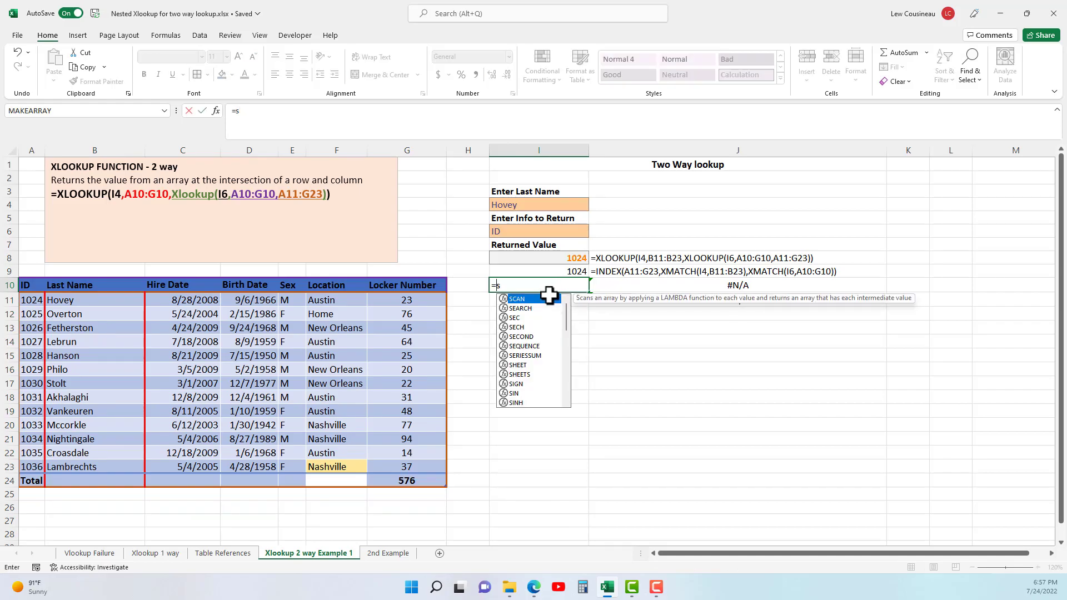
key(Down)
key(Tab)
click(518, 209)
mouse_move(462, 594)
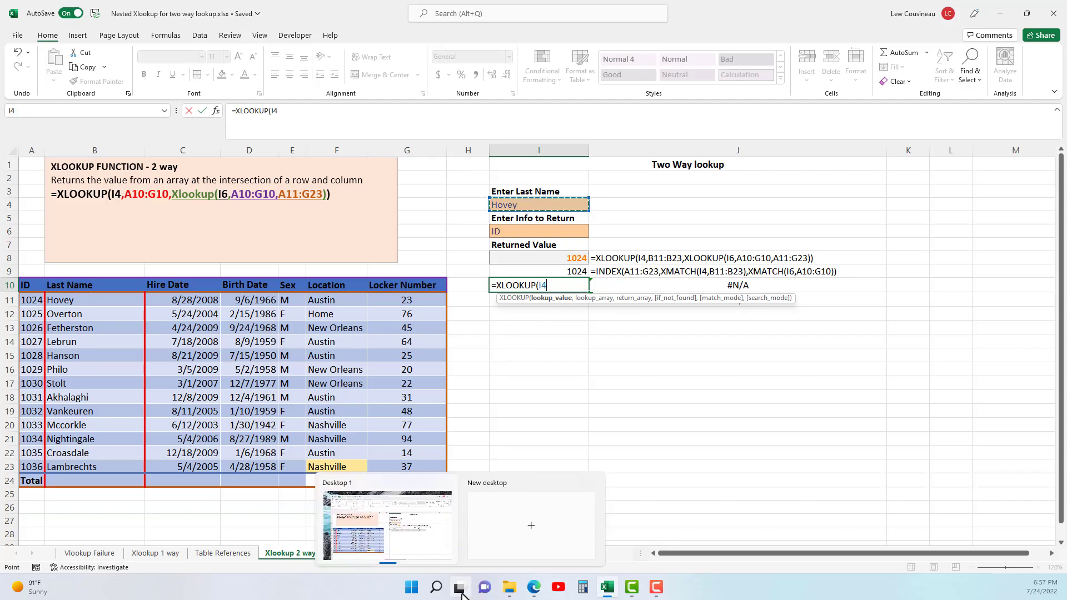
text(,)
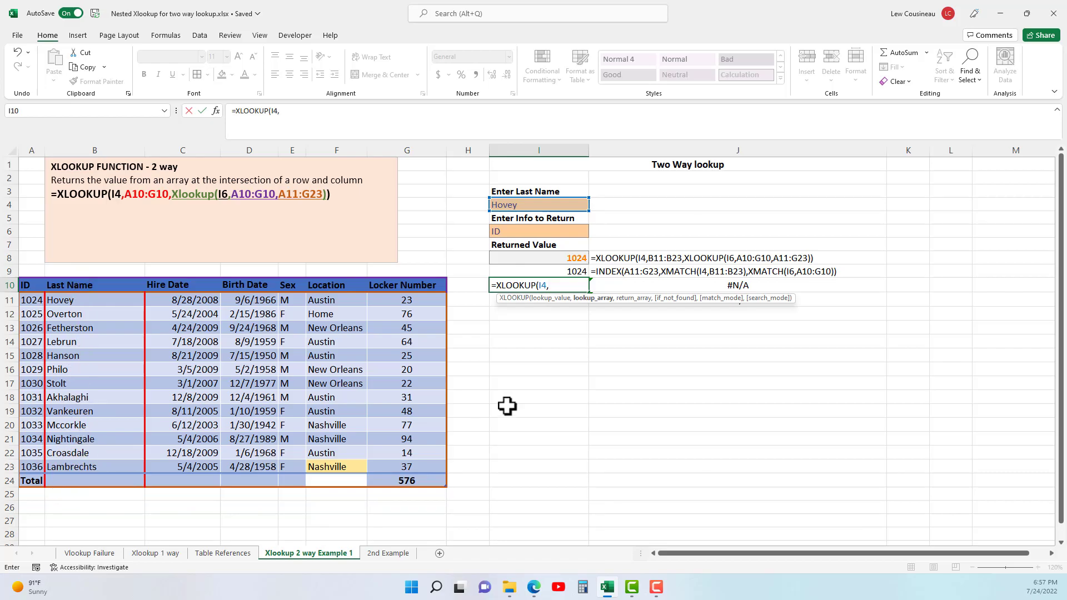
text(et[)
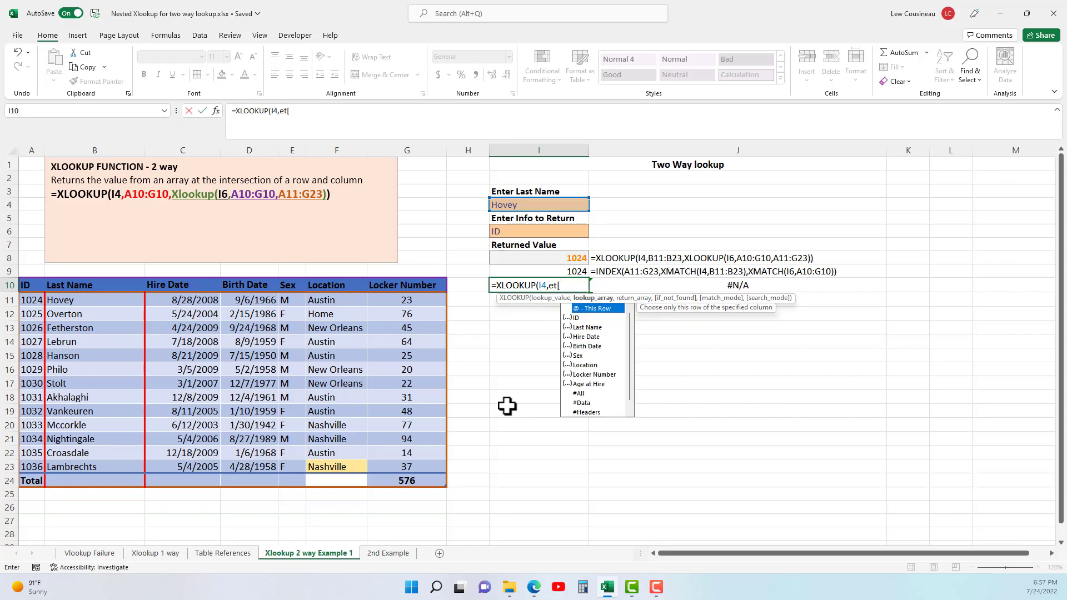
text(La)
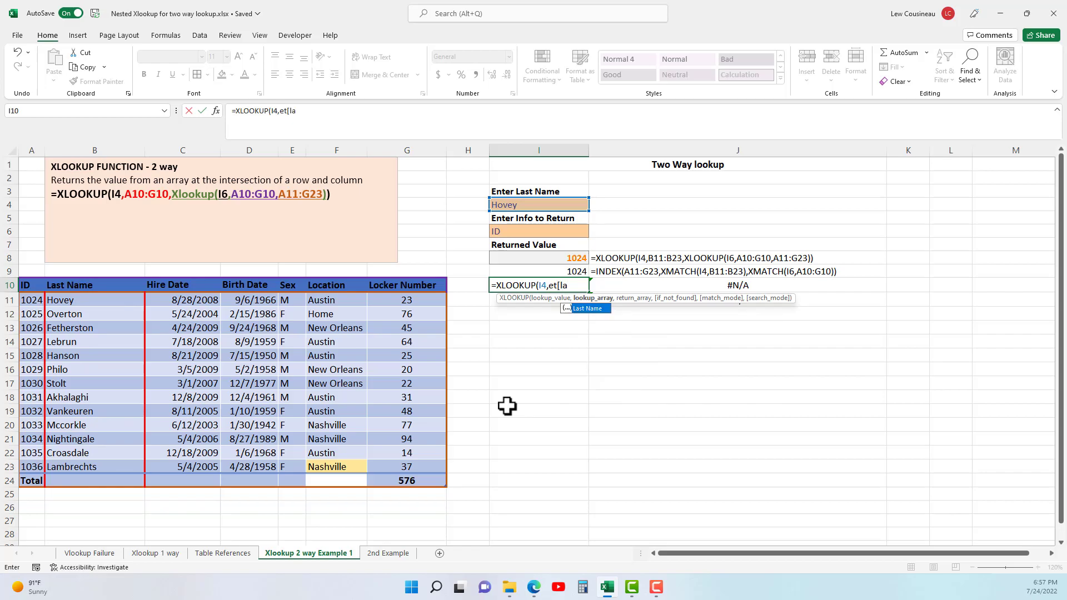
key(Tab)
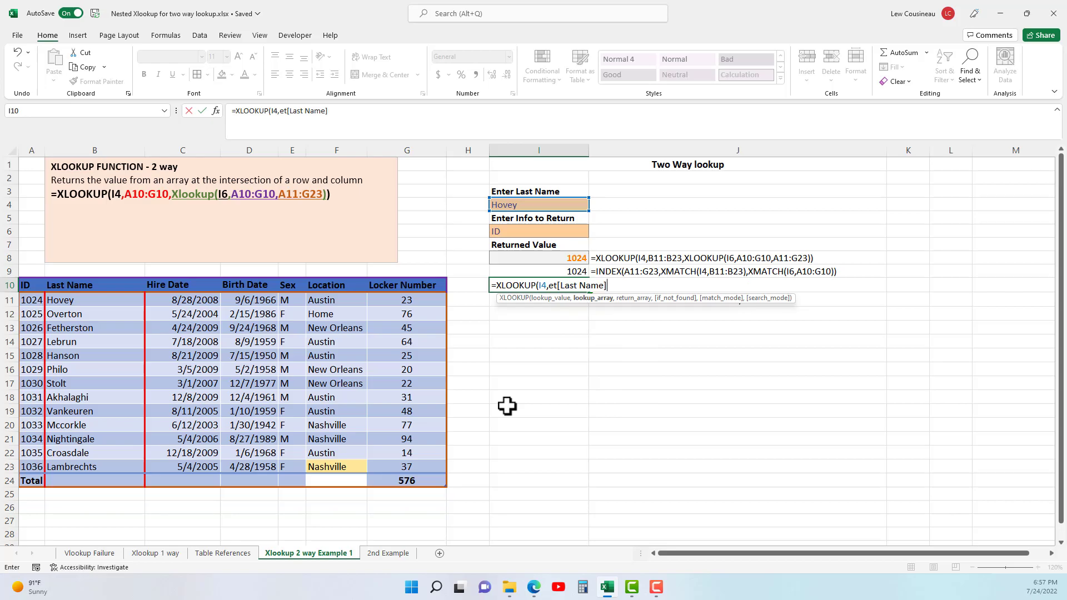
text(,)
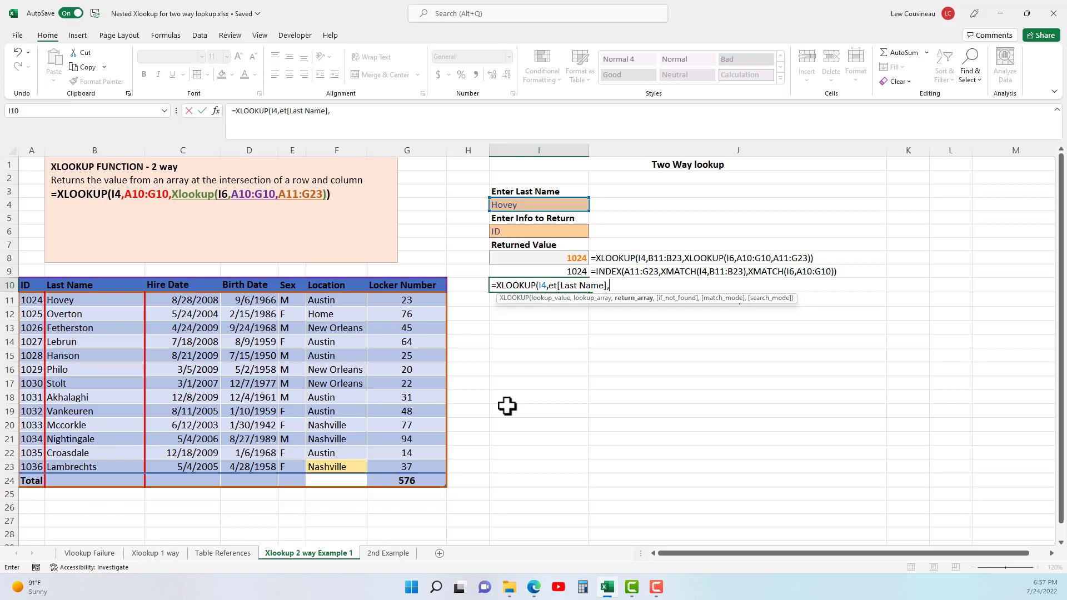
Step: Nest a second XLOOKUP as the return array, with I6 as its lookup value and ET[#Headers] as its lookup array
text(xl)
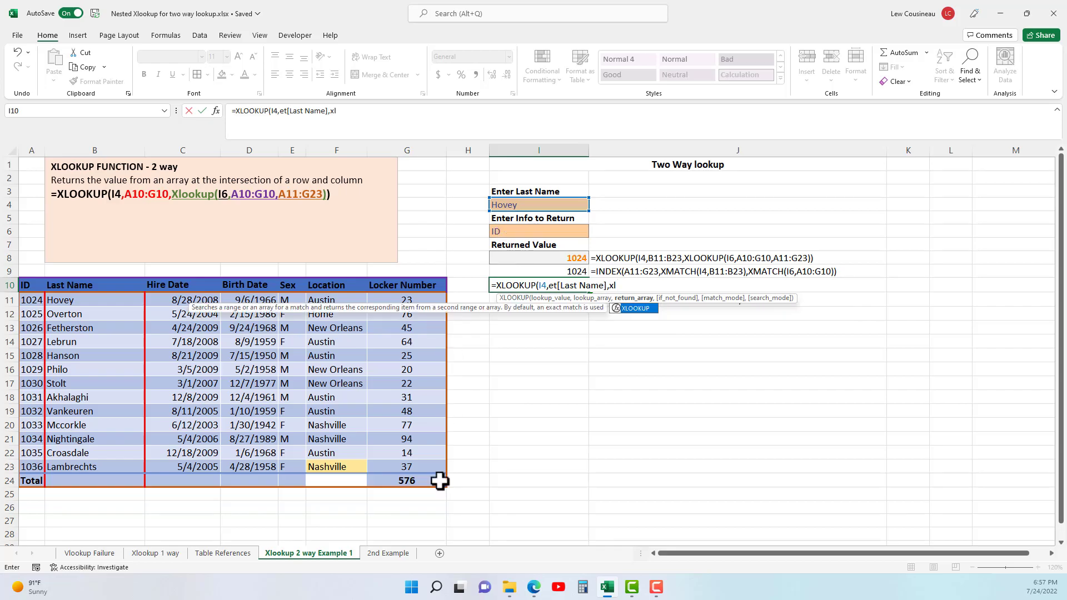
key(Tab)
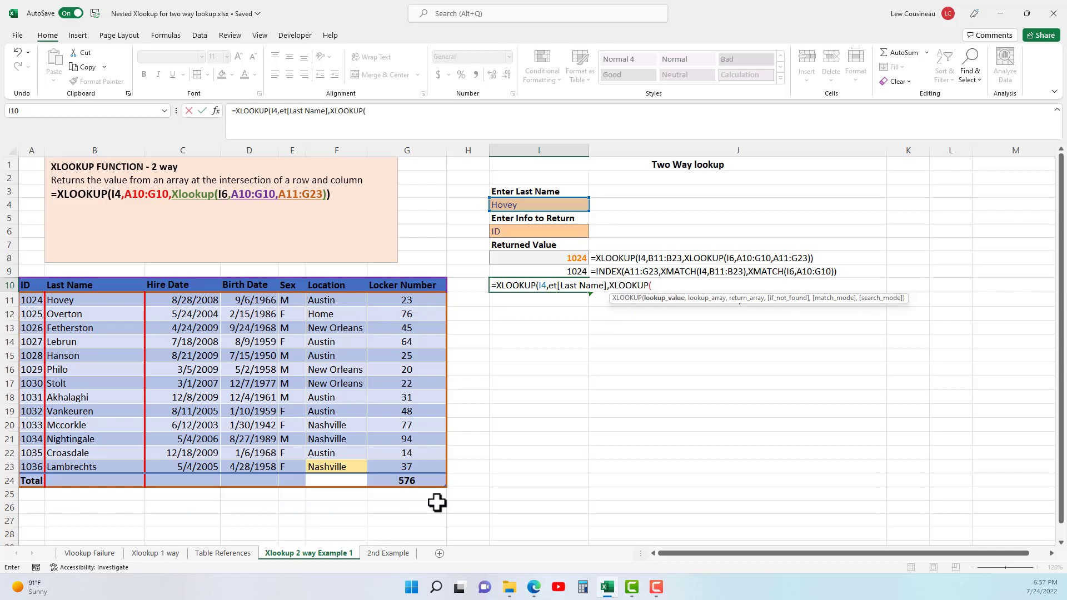
click(530, 231)
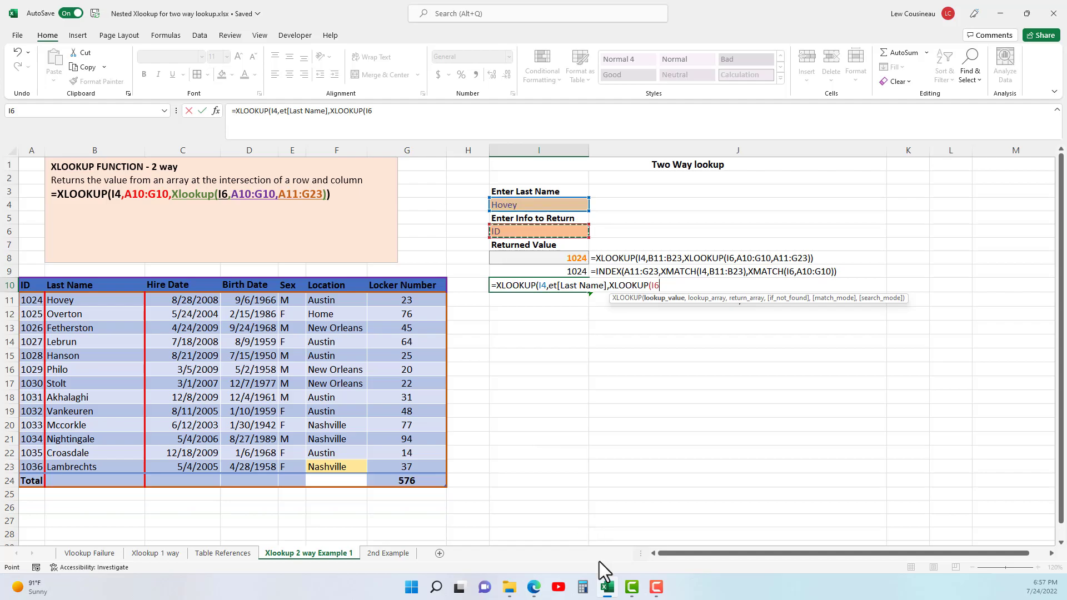
text(,)
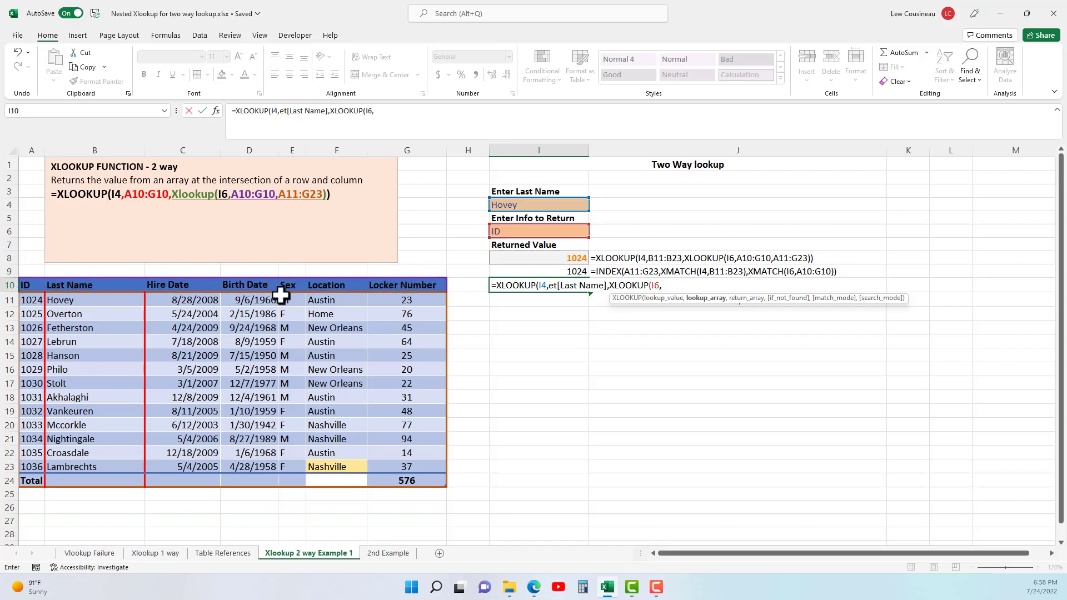
text(ET[)
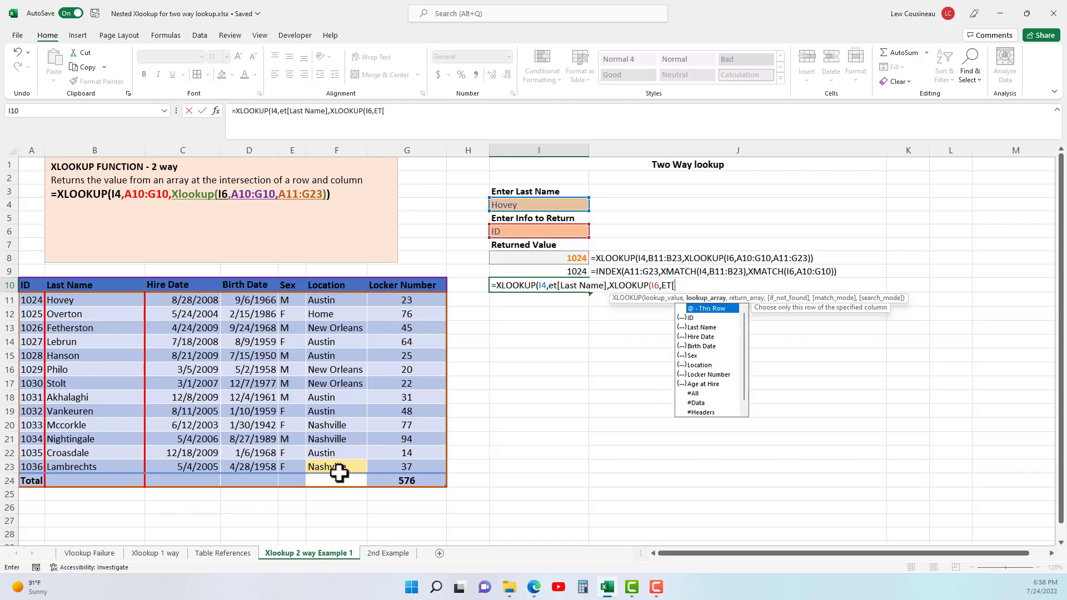
text(#)
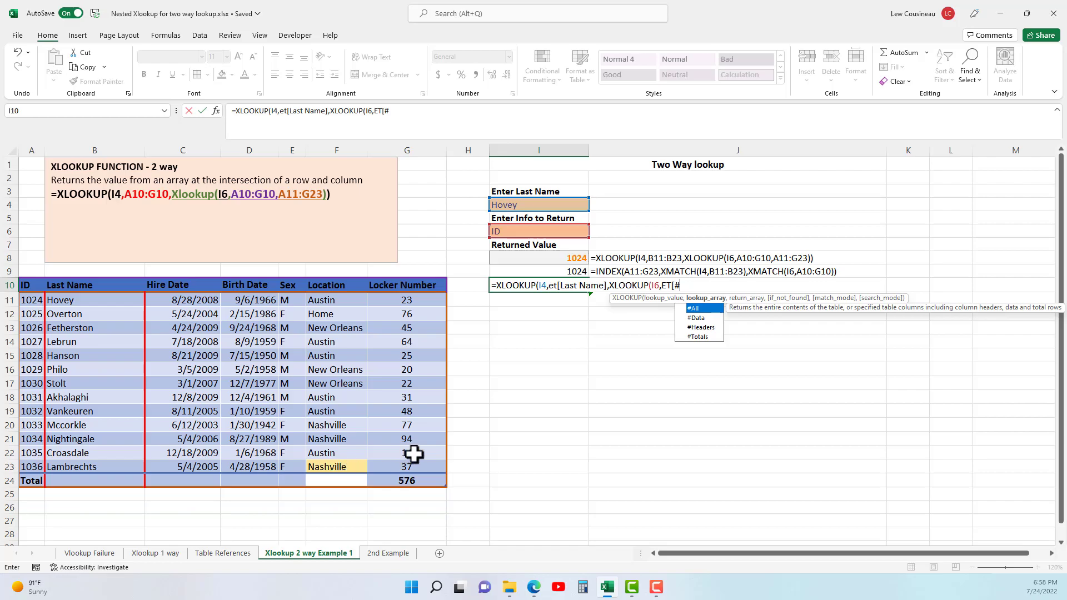
double_click(697, 328)
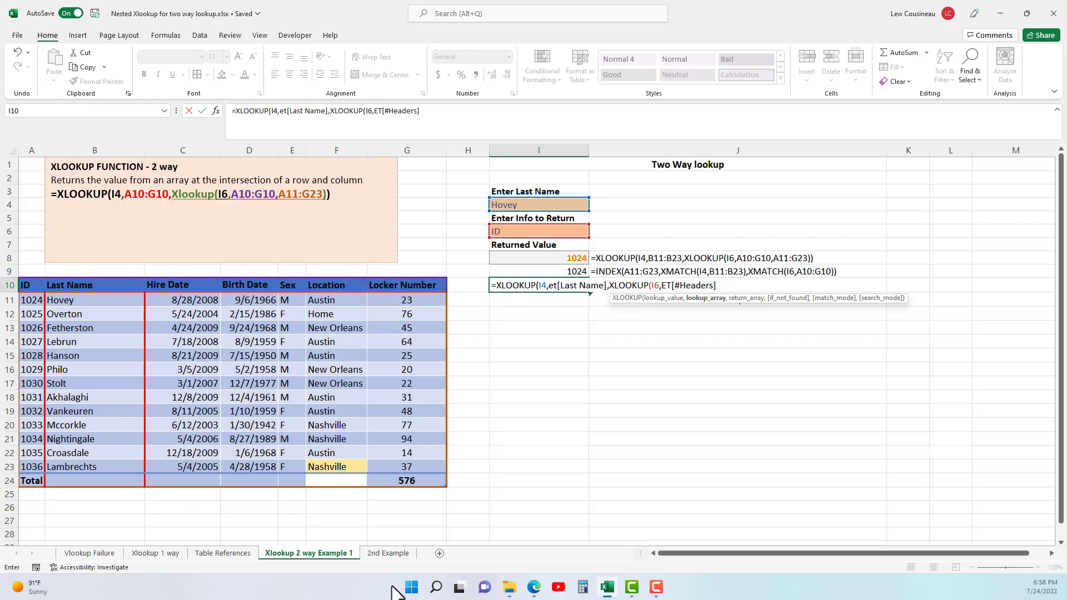
text(,)
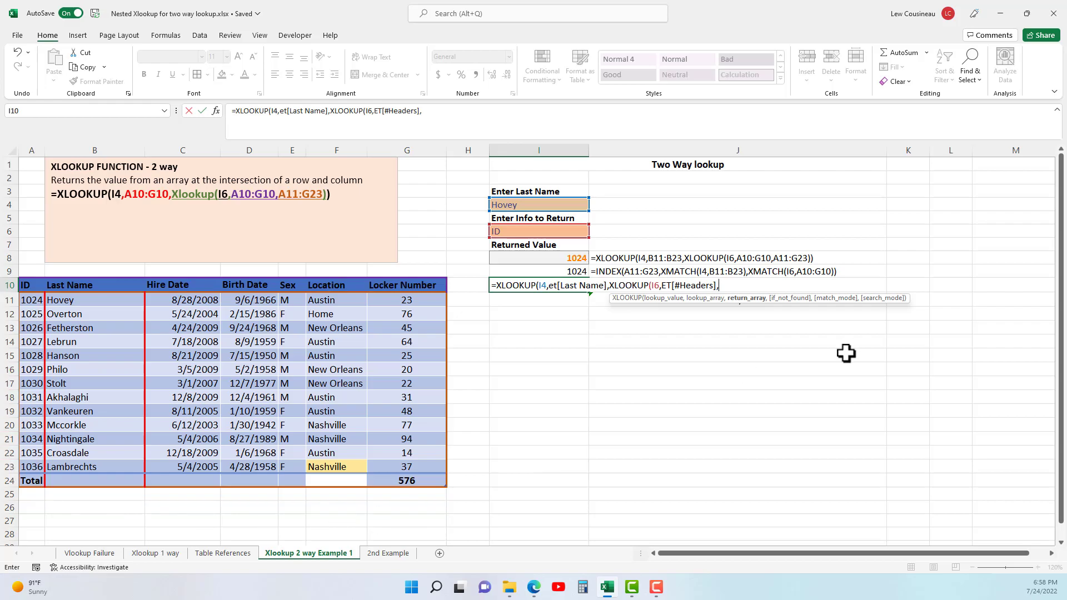
Step: Complete the nested XLOOKUP in I10 with ET[#Data] as the inner return array, enter the formula and reselect its cell
text(ET[)
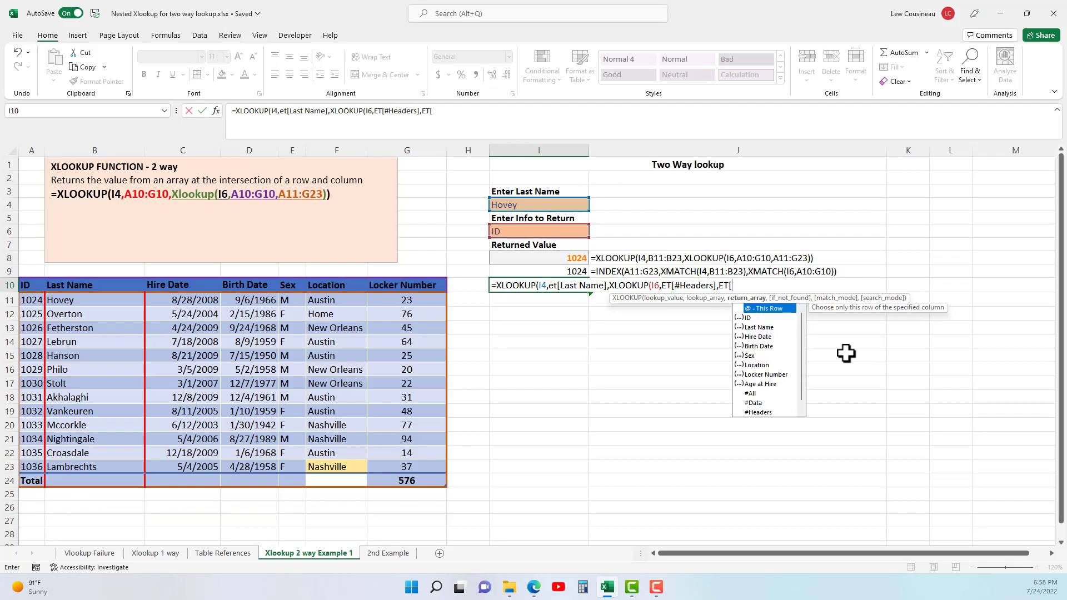
text(#data)
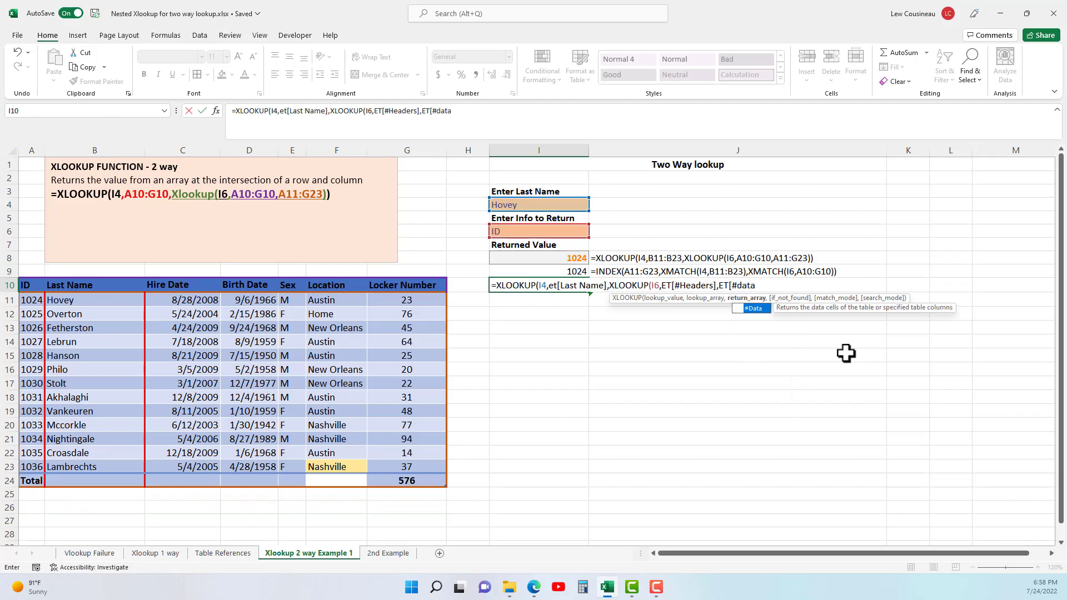
text( ))
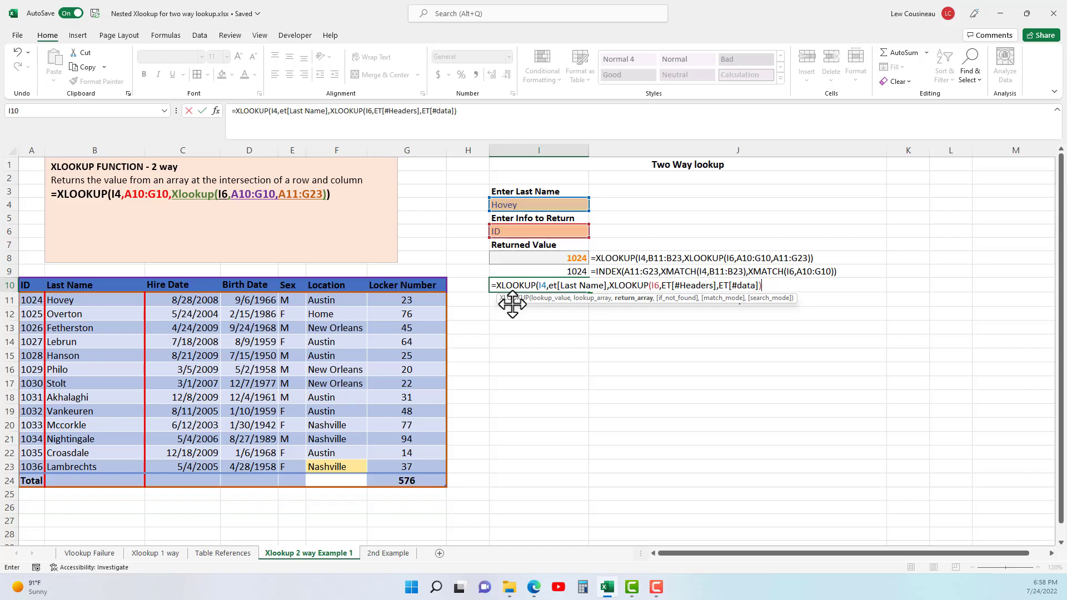
text())
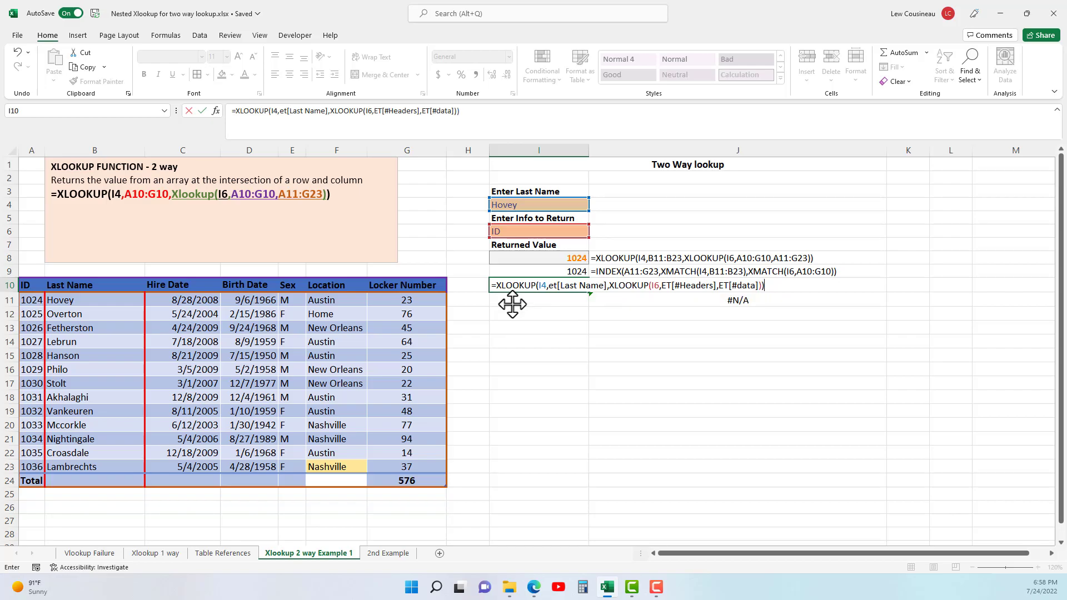
key(Return)
click(562, 283)
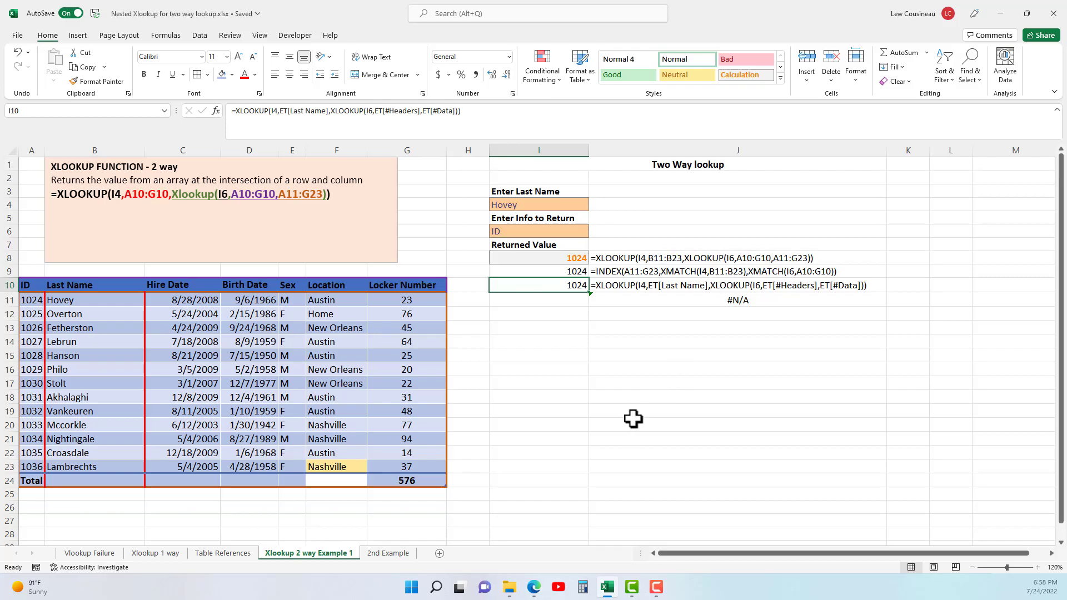
Step: Begin an INDEX formula in I11 with ET[#Data] as its array
click(569, 300)
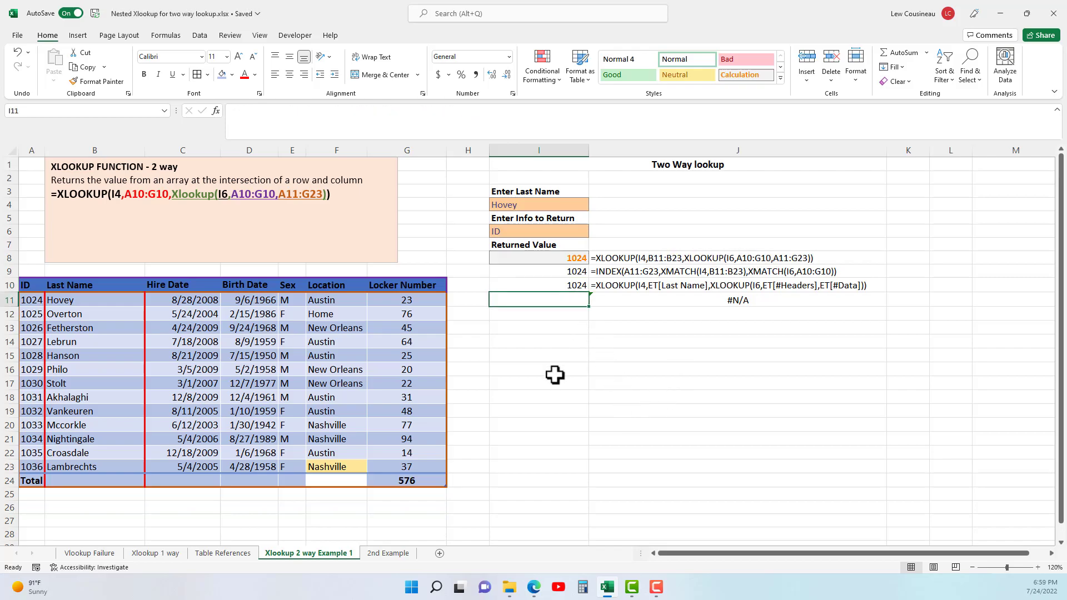
text(=i)
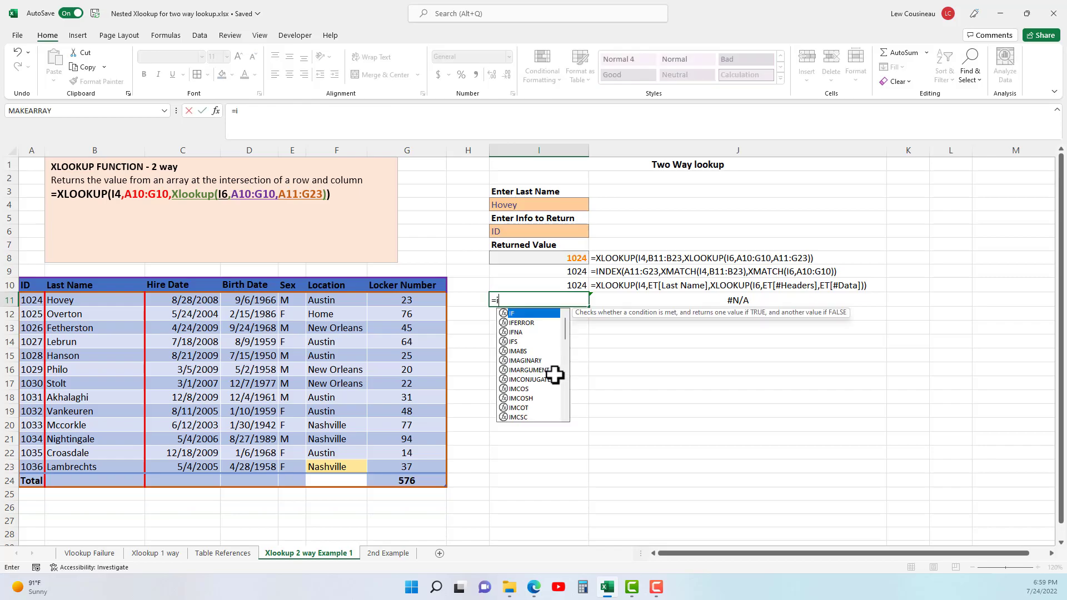
text(ndex()
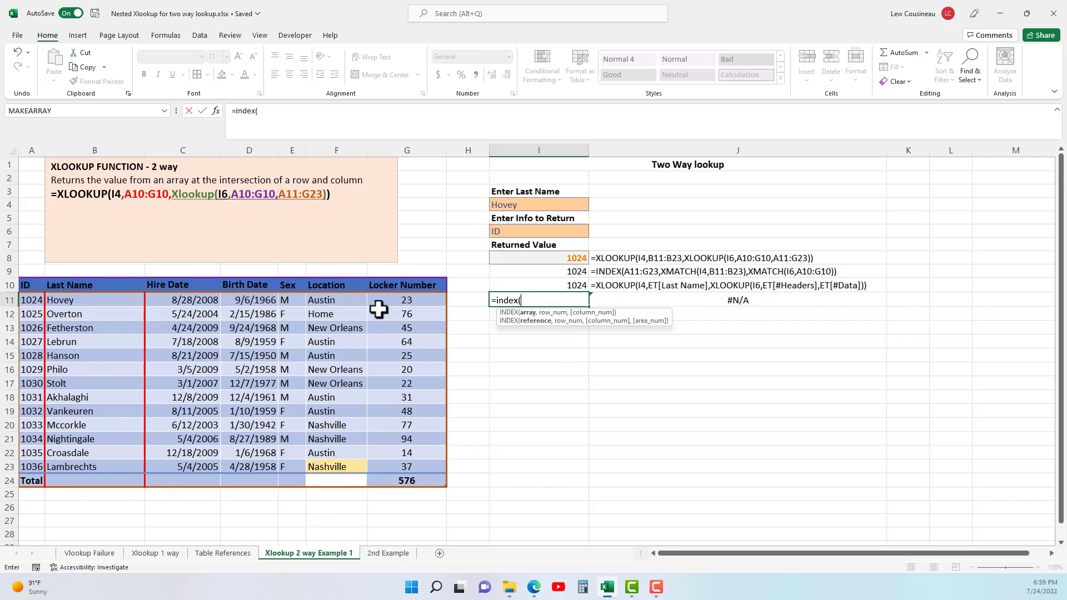
text(et[#data)
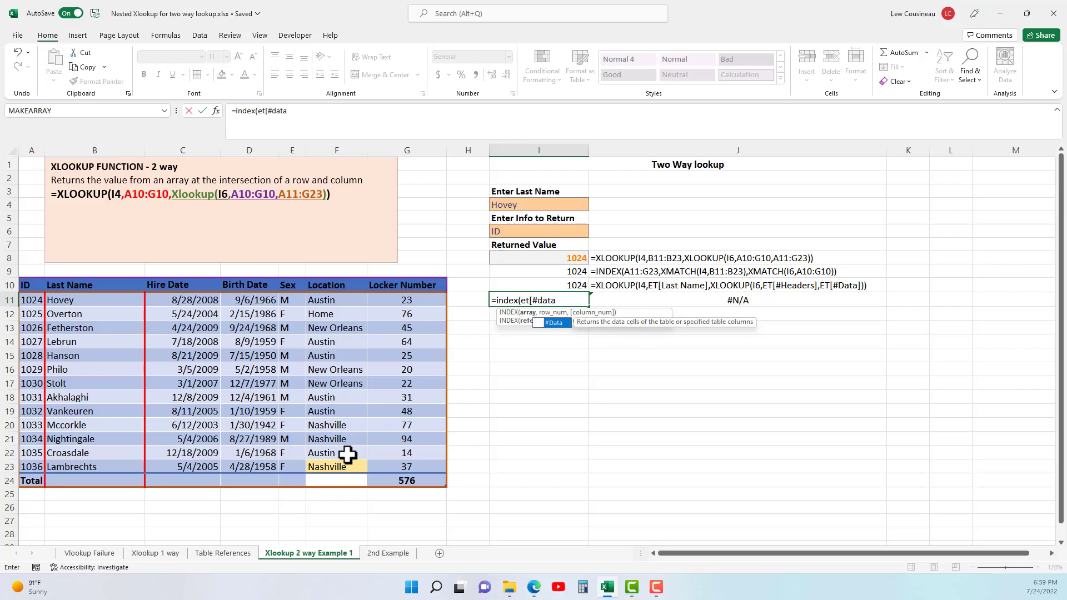
text(])
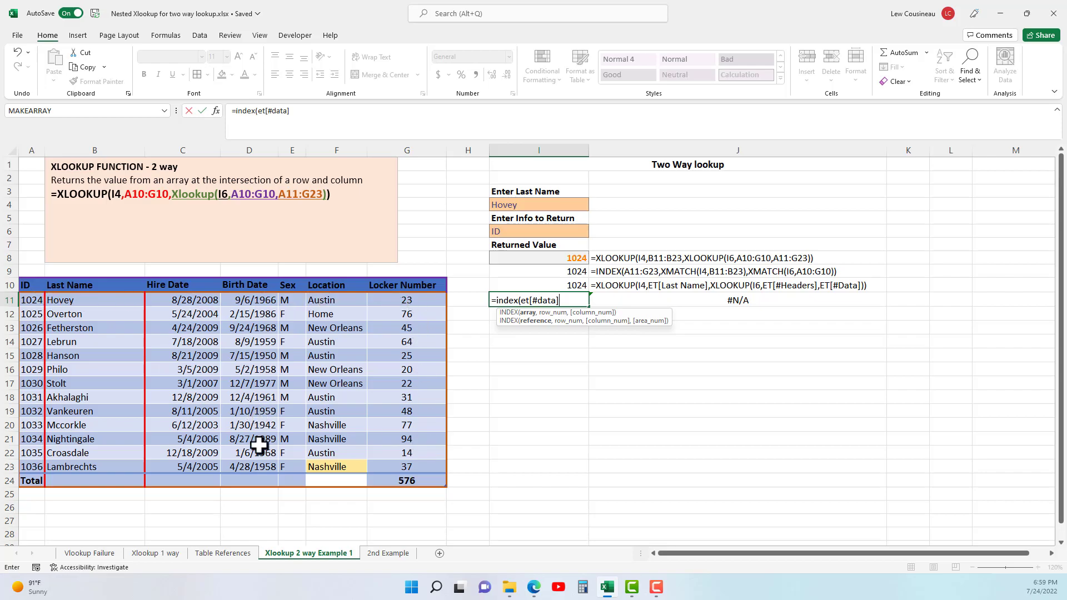
text(,)
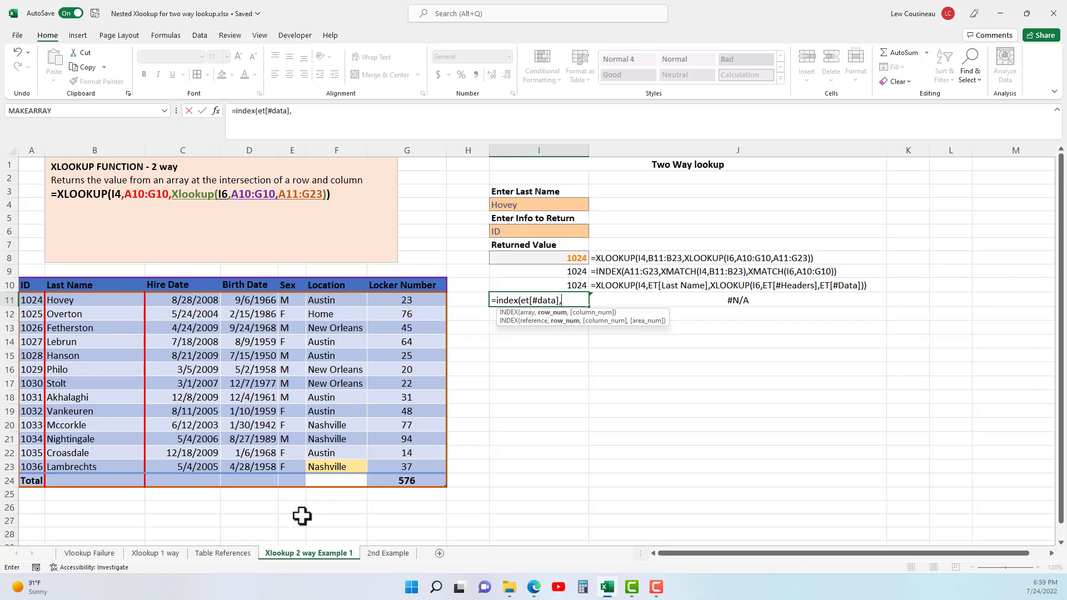
Step: Nest an XMATCH as the INDEX row number, with I4 as its lookup value and ET[Last Name] as its lookup array
text(XM)
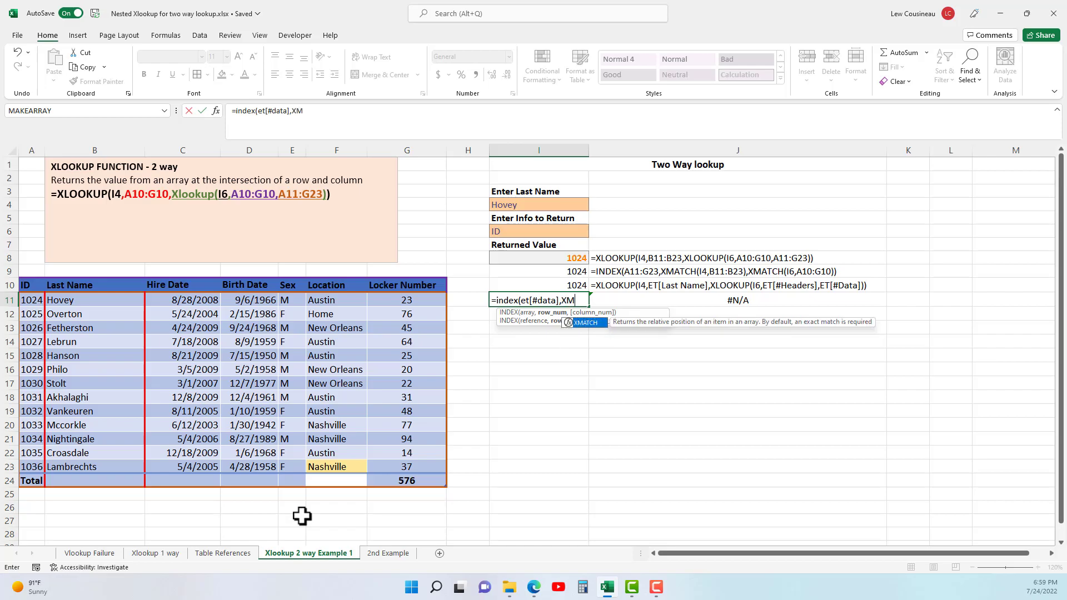
text(ATCH()
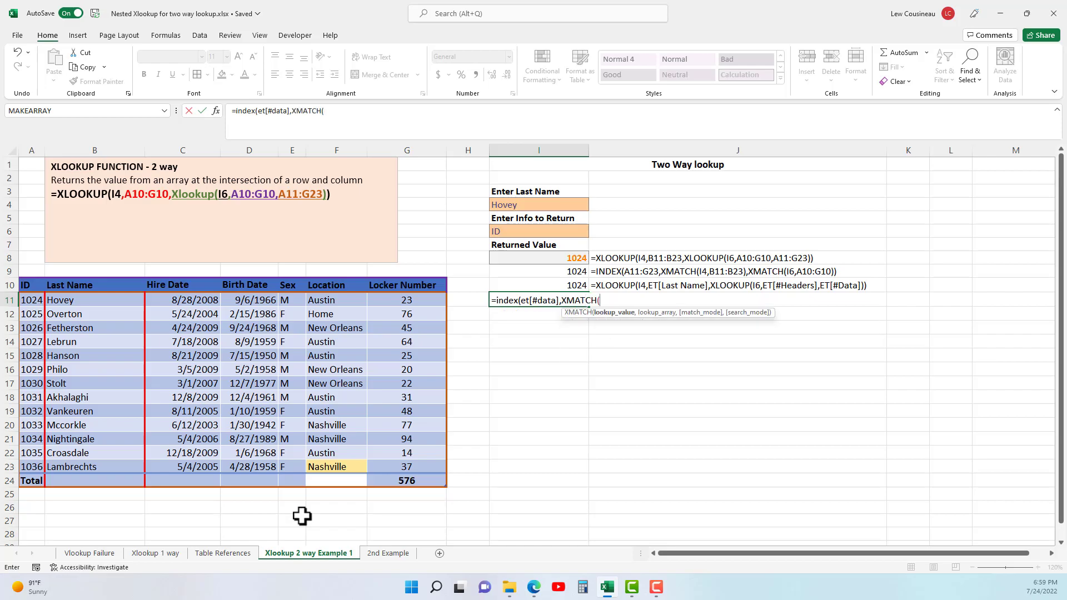
click(499, 201)
text(,)
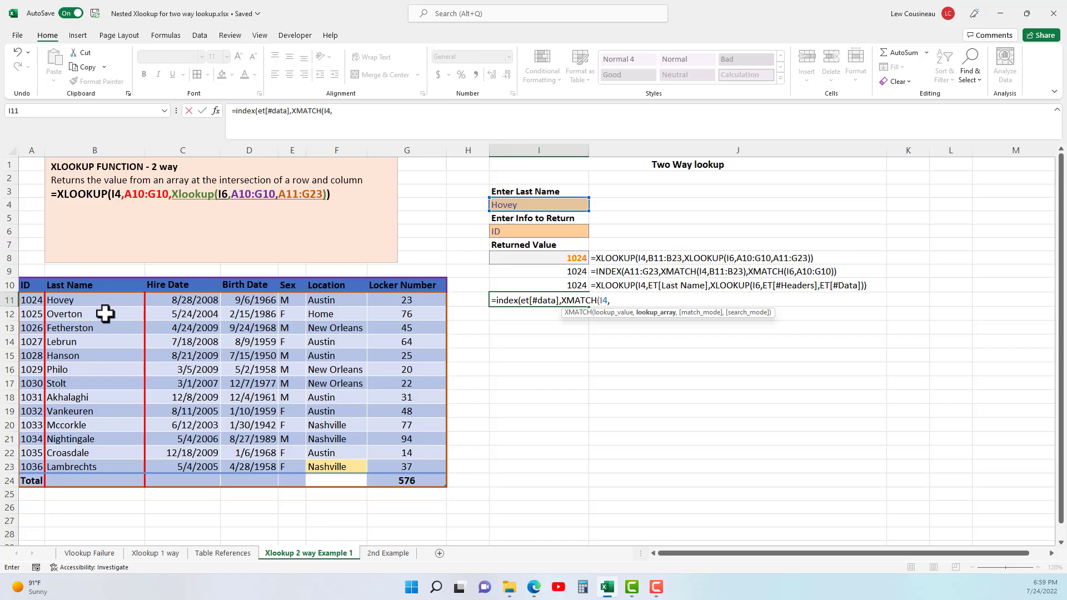
text(et[)
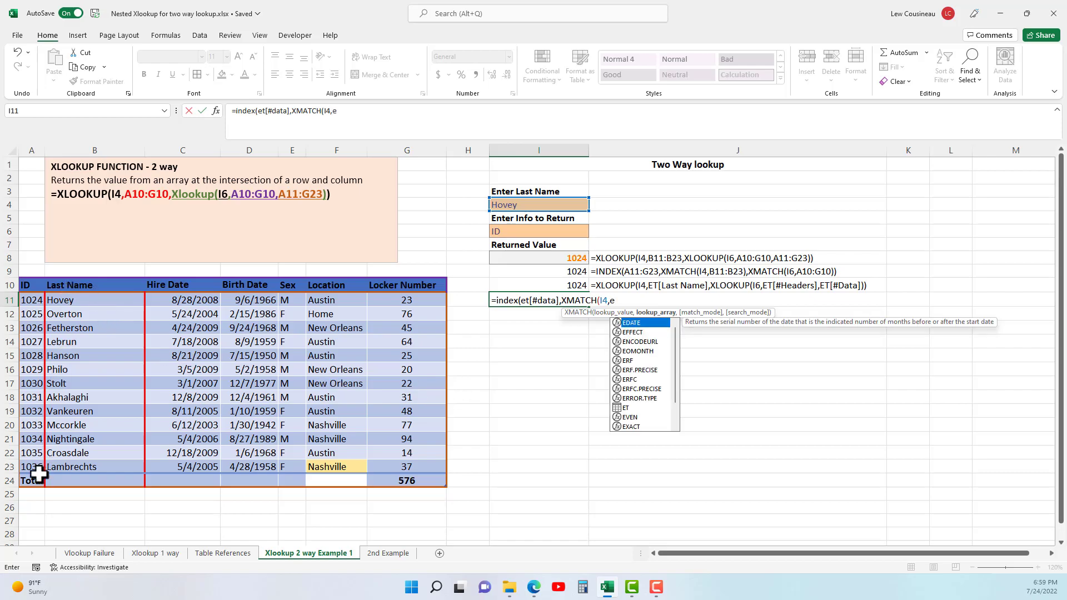
text(Last Name])
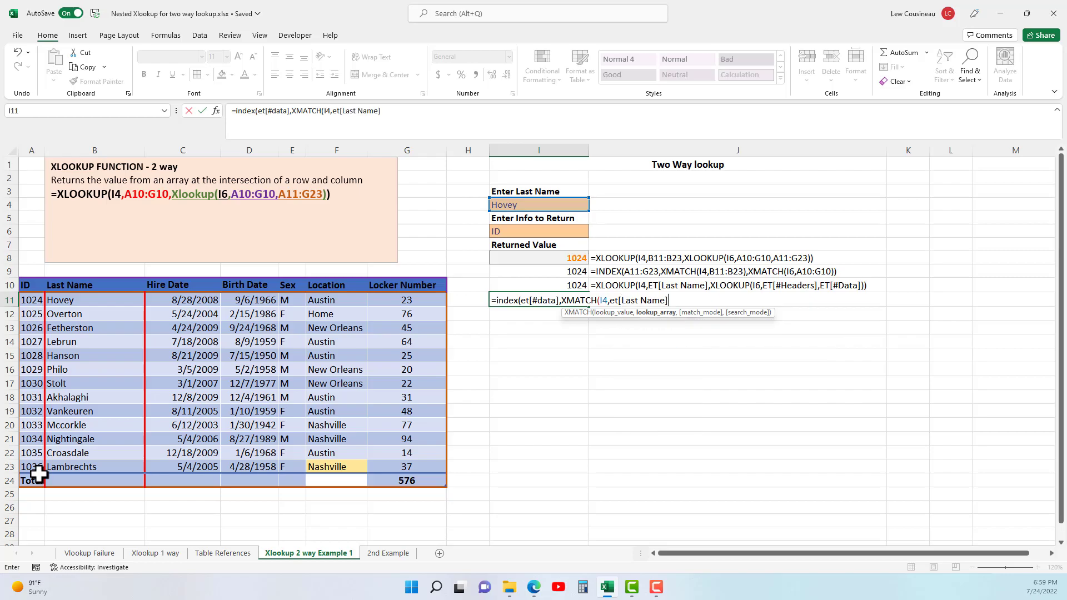
text())
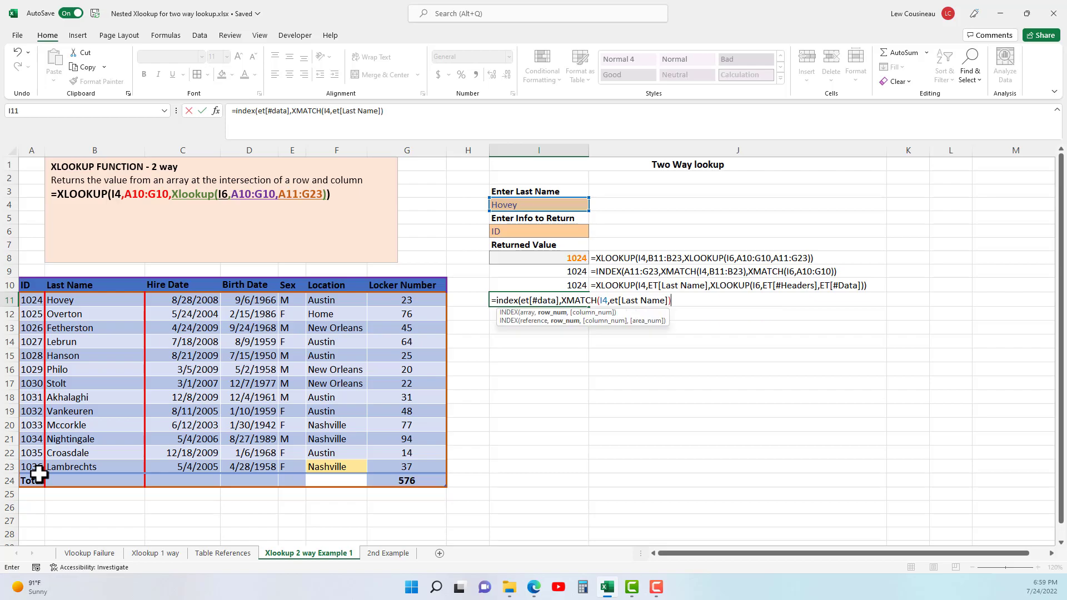
text(,)
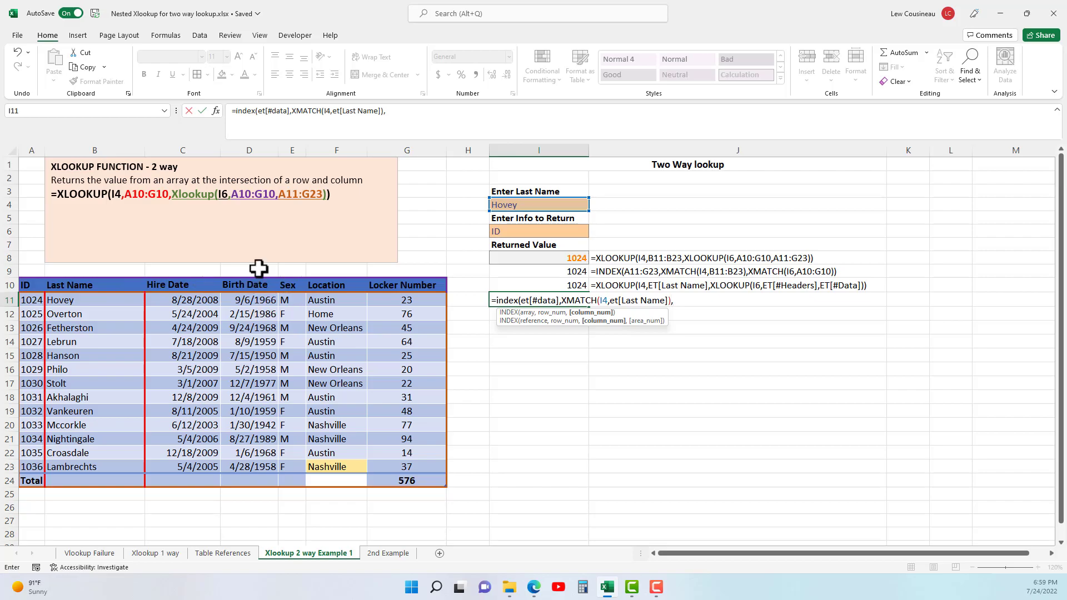
Step: Complete the INDEX formula in I11 with a second XMATCH as the column number, looking up I6 in ET[#Headers], and enter it
text(XMATC)
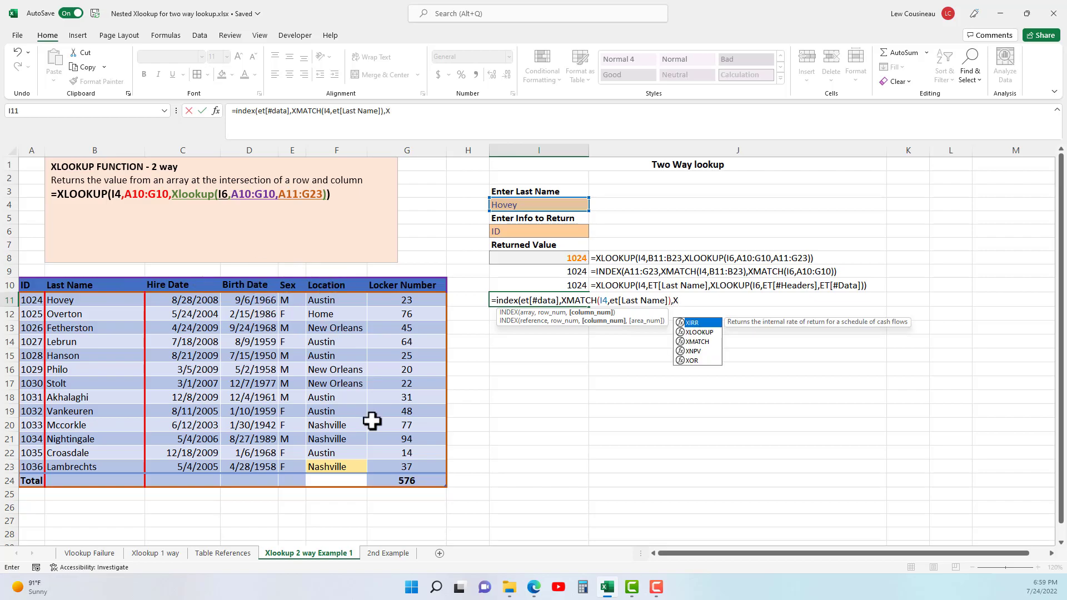
text(H()
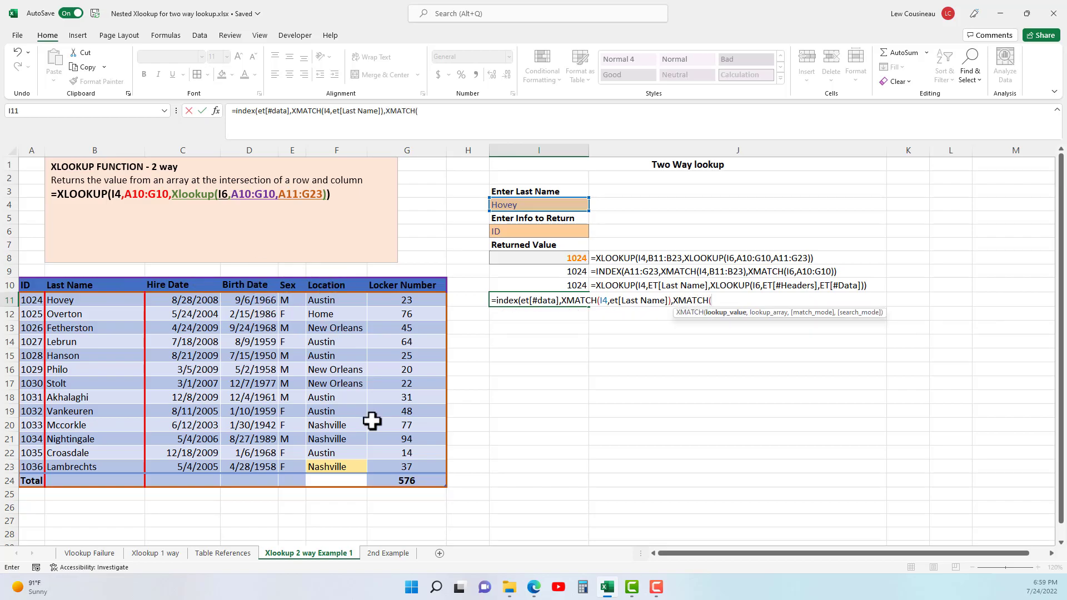
click(518, 229)
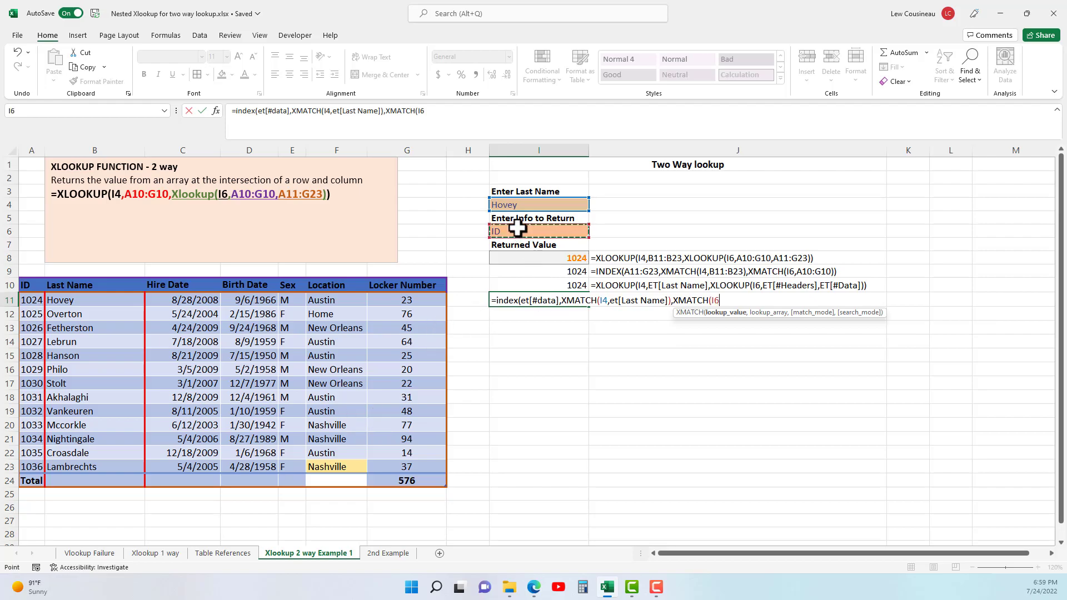
text(,)
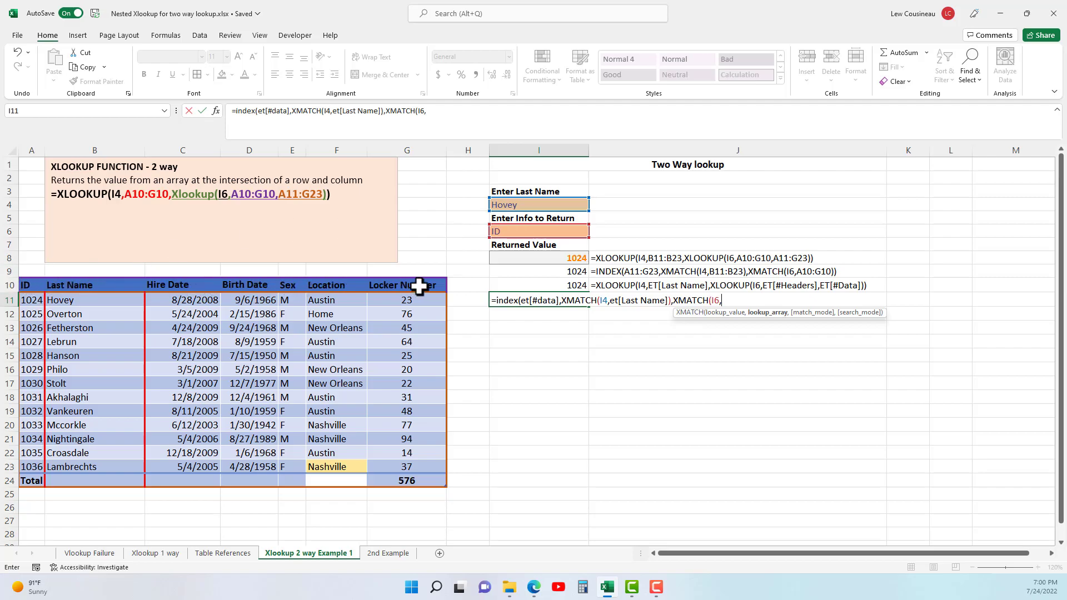
text(et)
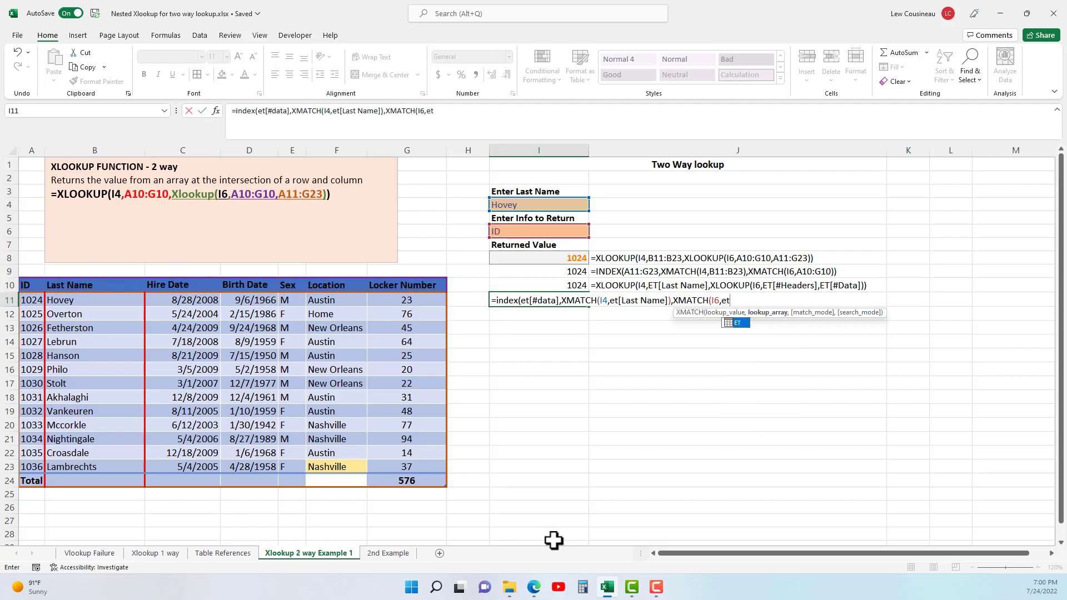
text([#Headers)
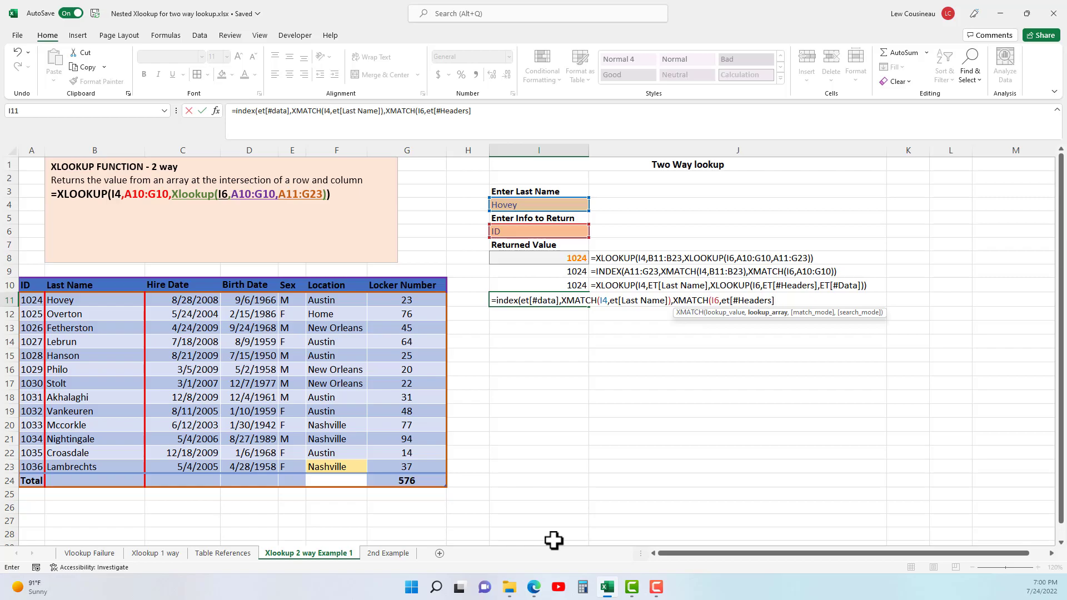
text(]))
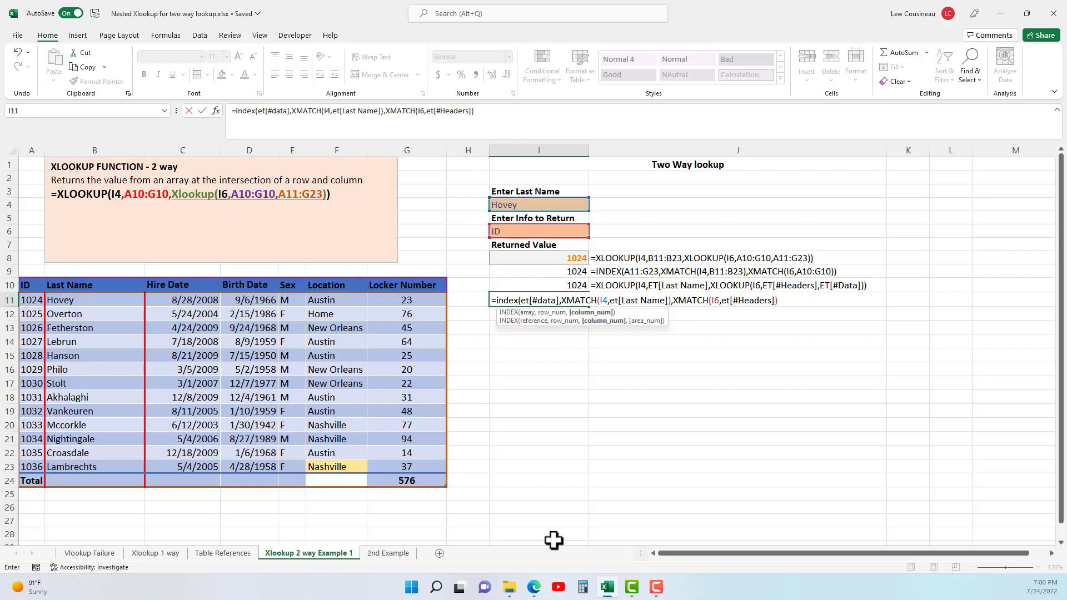
text())
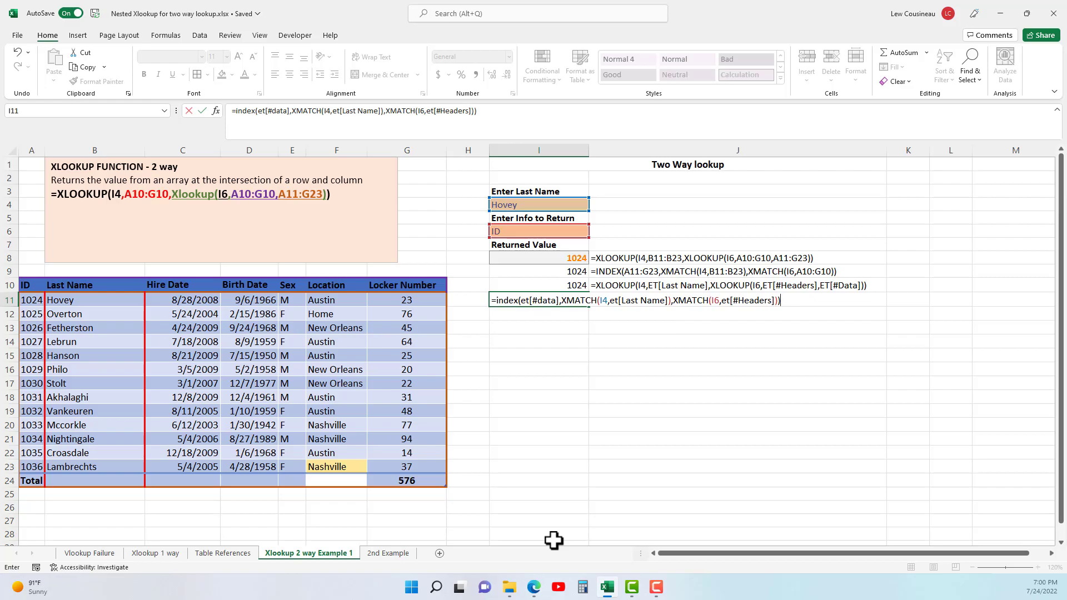
key(Return)
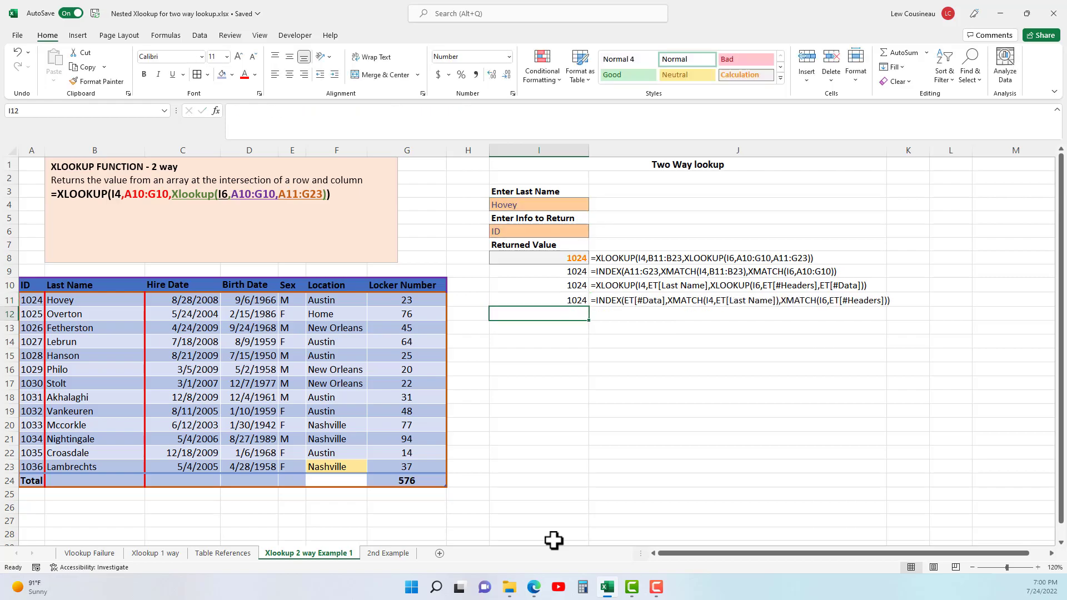
Step: Test the lookups with the third listed last name in I4 and Location in I6, selecting the results in I8:I11
click(606, 273)
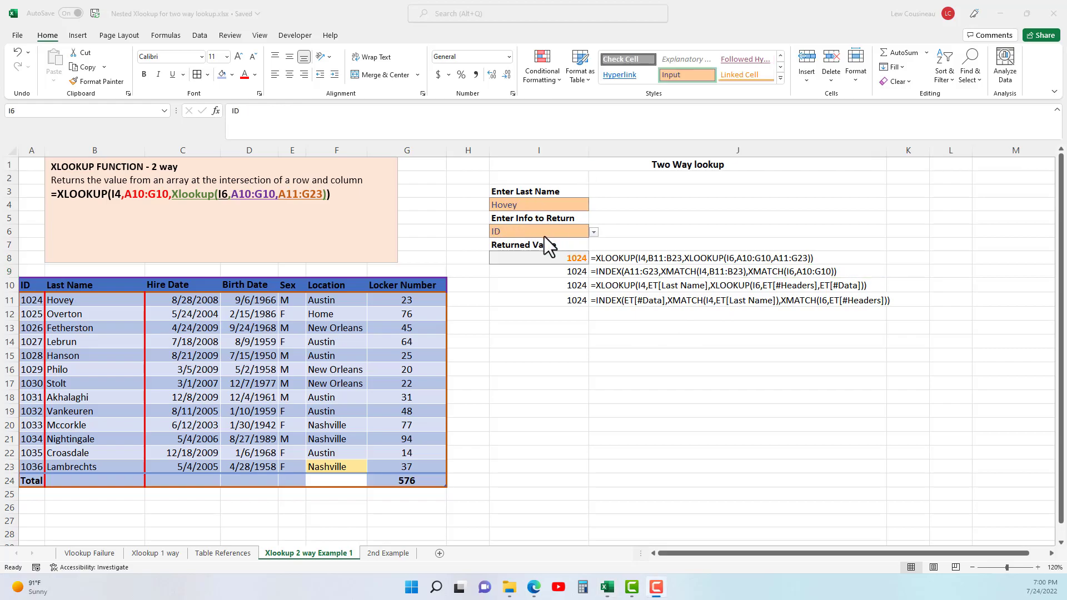
click(539, 205)
click(593, 205)
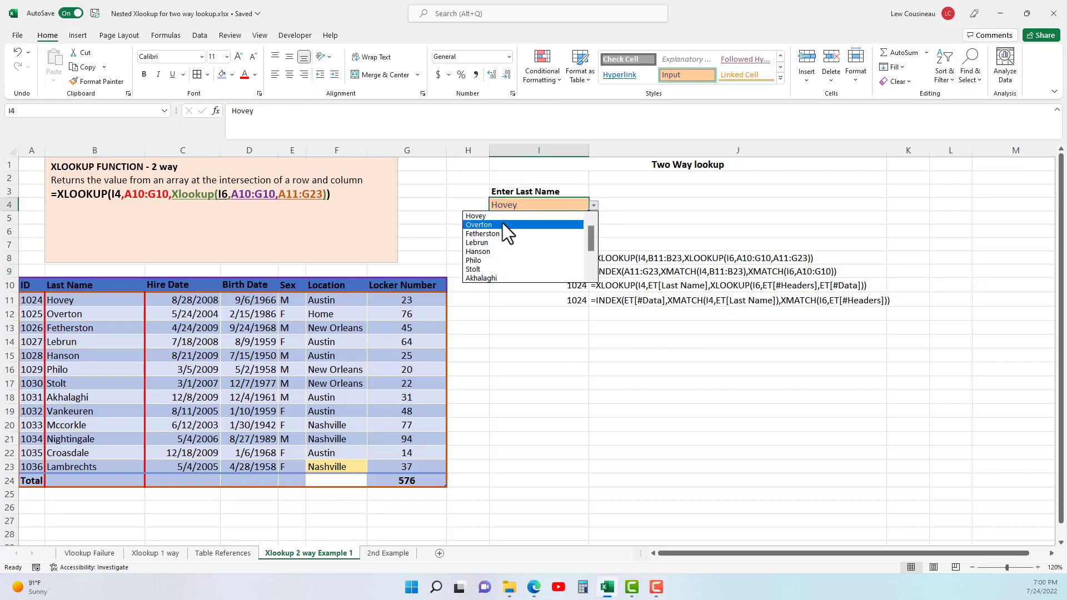
click(472, 234)
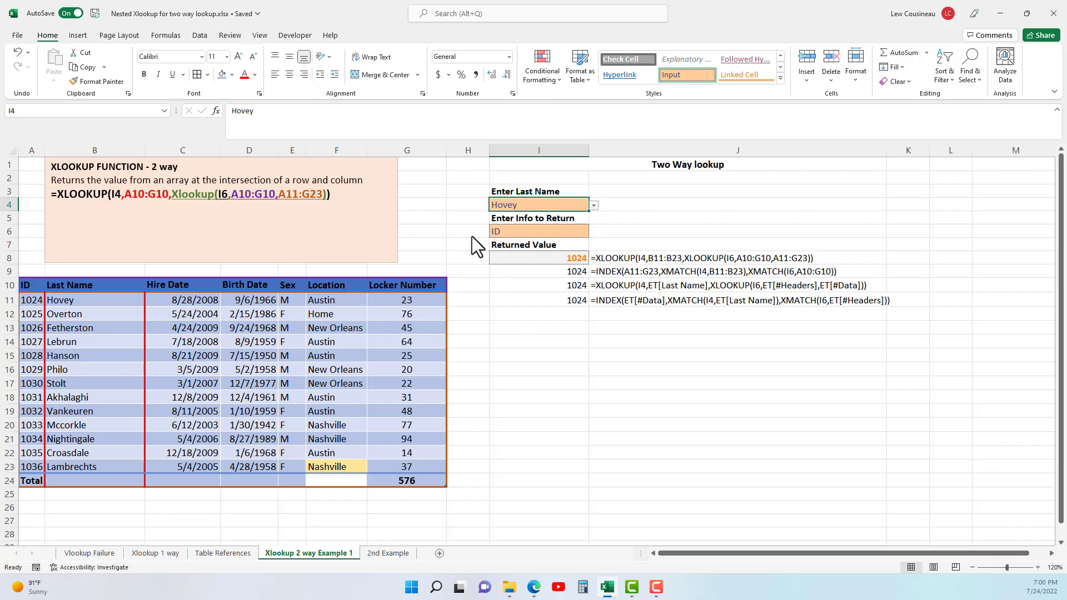
click(533, 231)
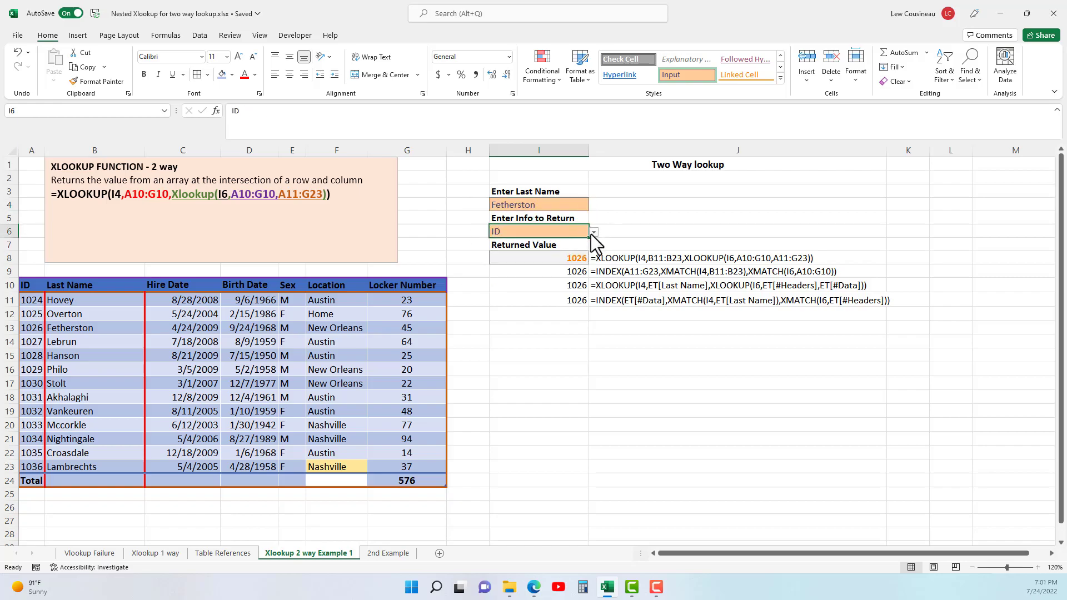
click(593, 232)
click(493, 288)
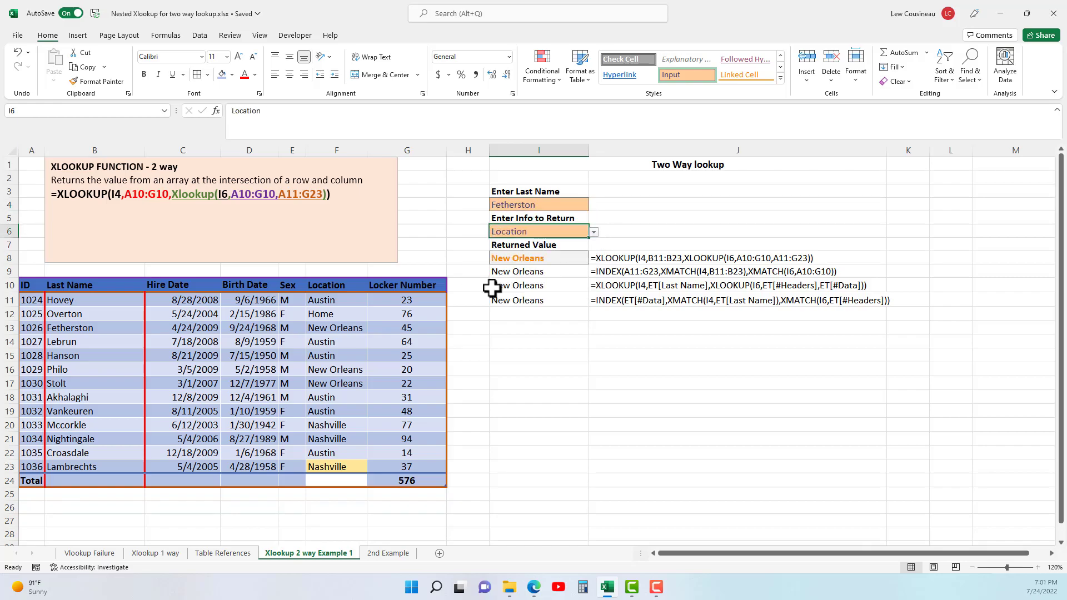
drag(525, 259, 519, 303)
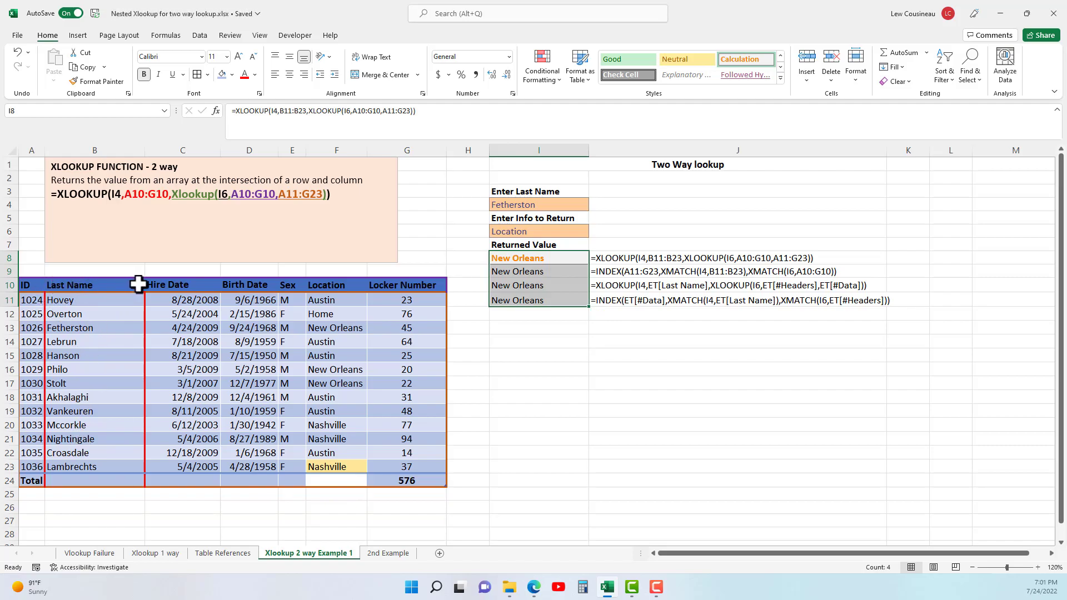
Step: Change the info to return in I6 to Locker Number and select the returned values from I8 down to I12
click(322, 284)
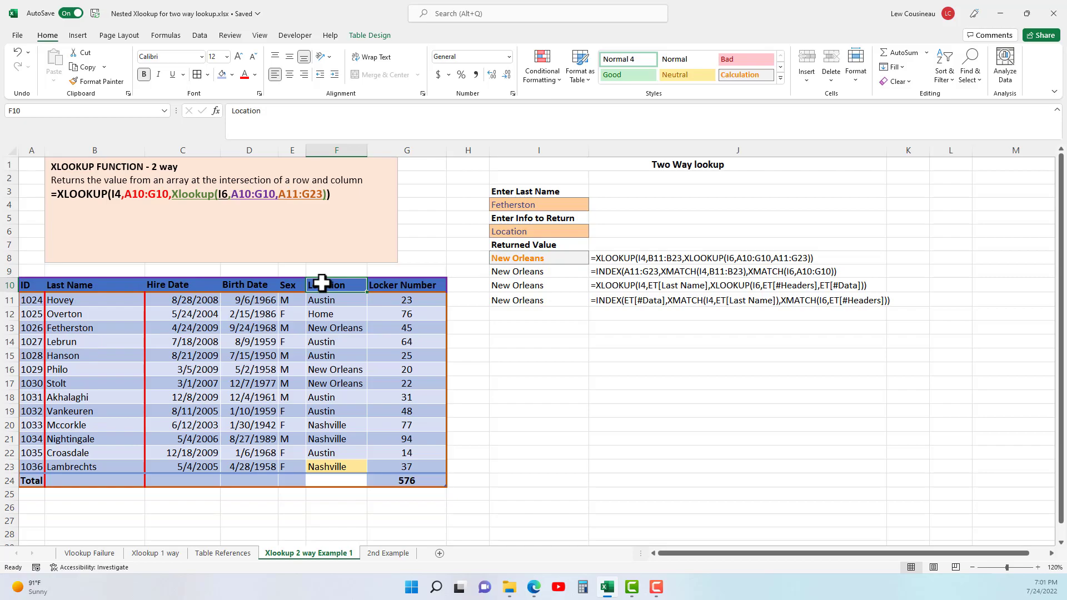
click(561, 230)
click(593, 231)
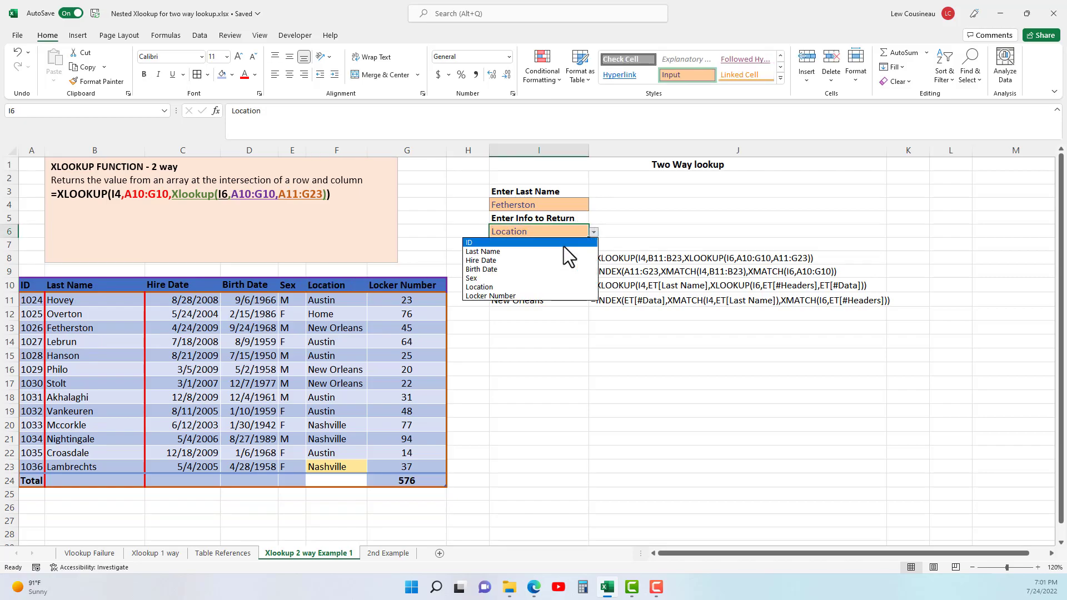
click(498, 295)
click(576, 257)
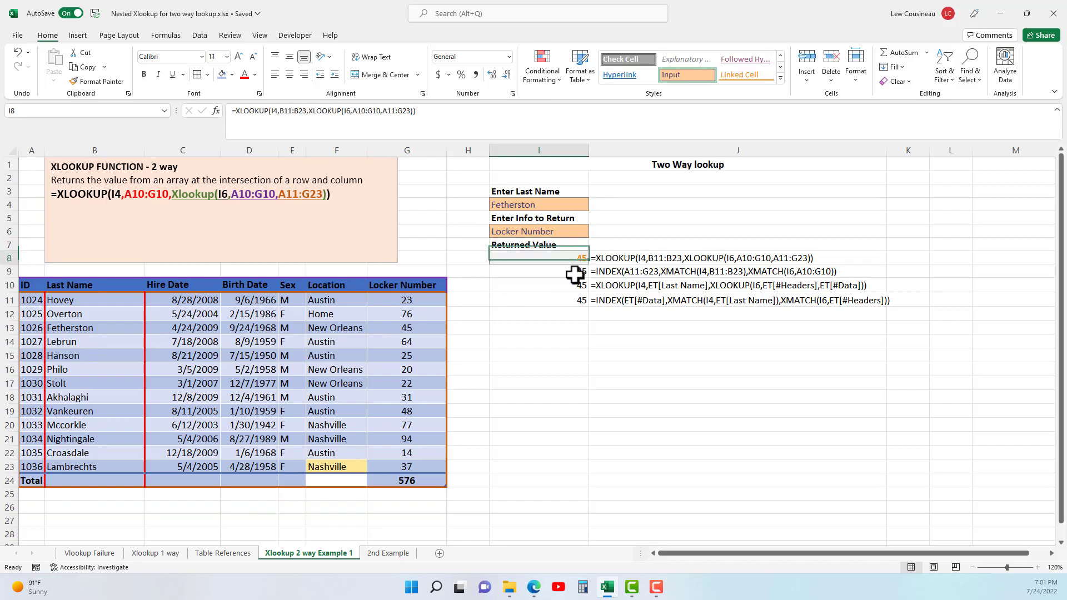
drag(575, 257, 572, 314)
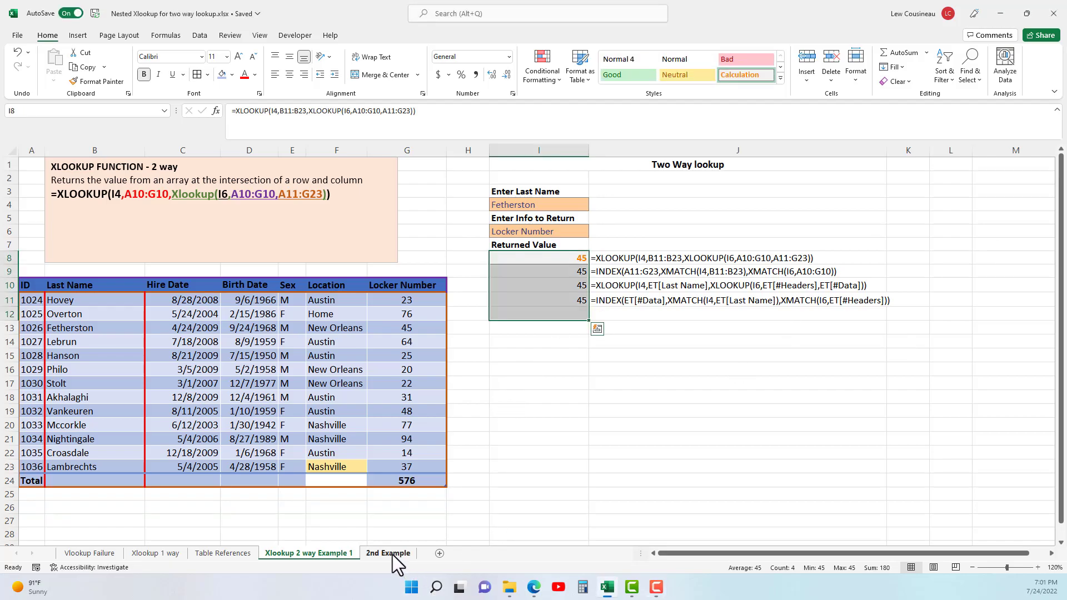
Step: Open the 2nd Example sheet and review the last names in A9:A21 and the region input in B4
click(392, 554)
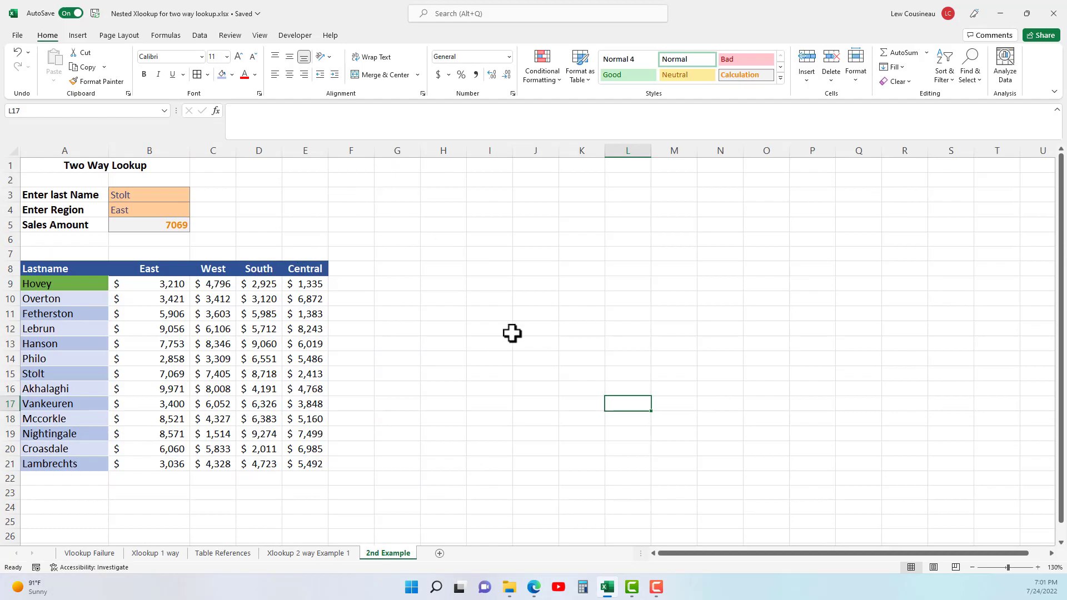
drag(47, 283, 32, 461)
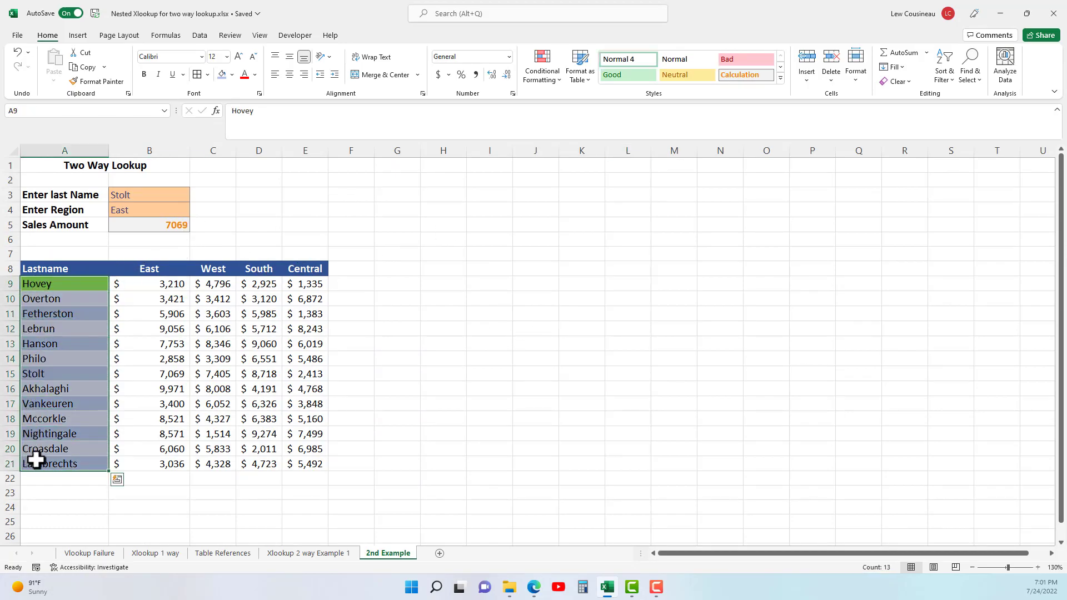
click(120, 207)
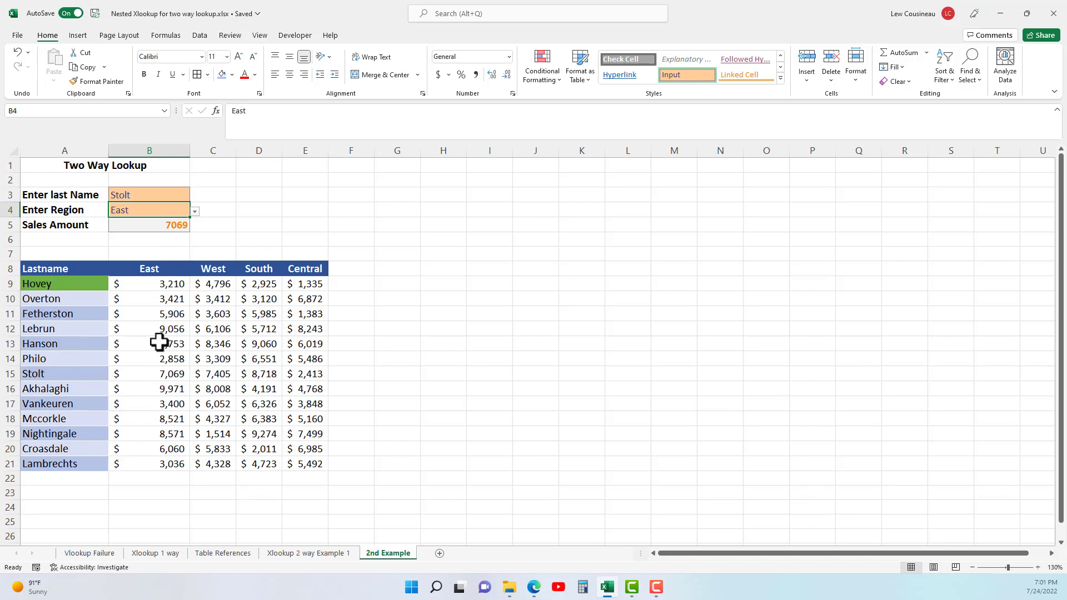
Step: Change the region in B4 to Central for the sales amount lookup
click(188, 250)
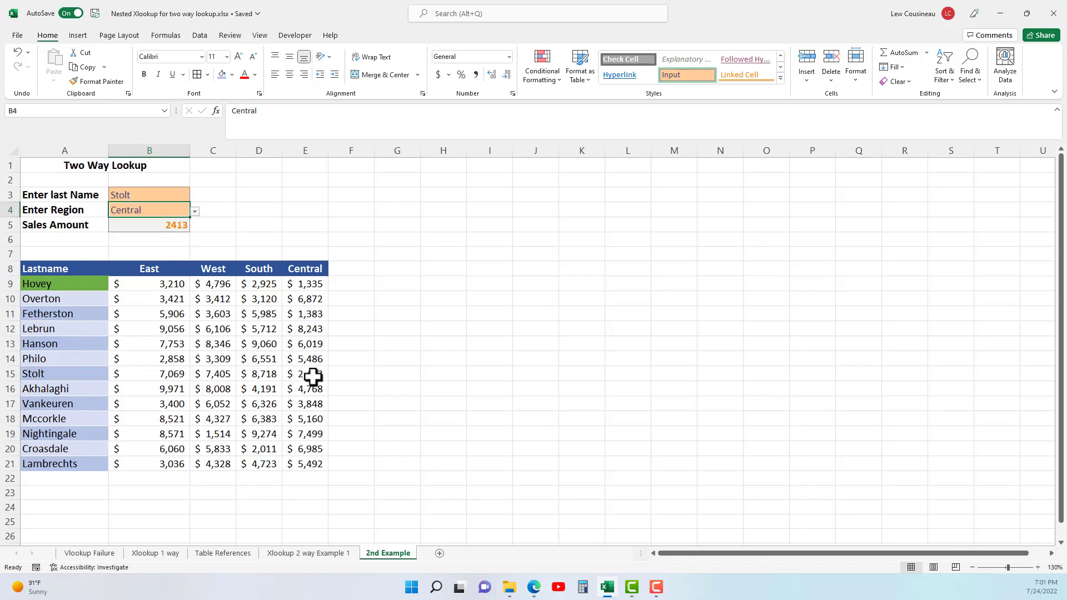
click(226, 341)
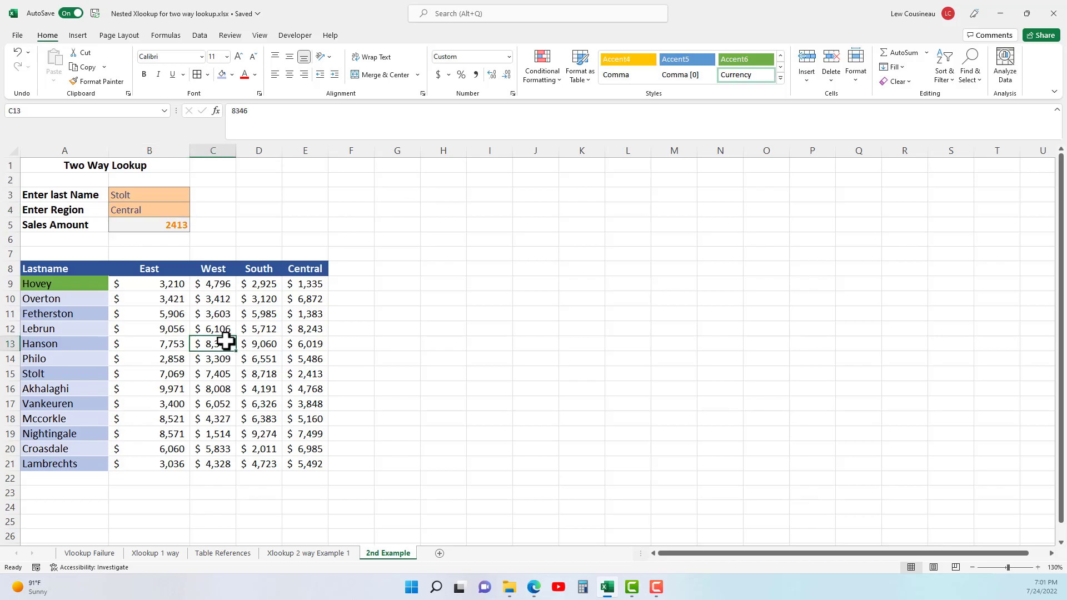
Step: Convert the sales data in A8:E21 into a table with headers
click(159, 327)
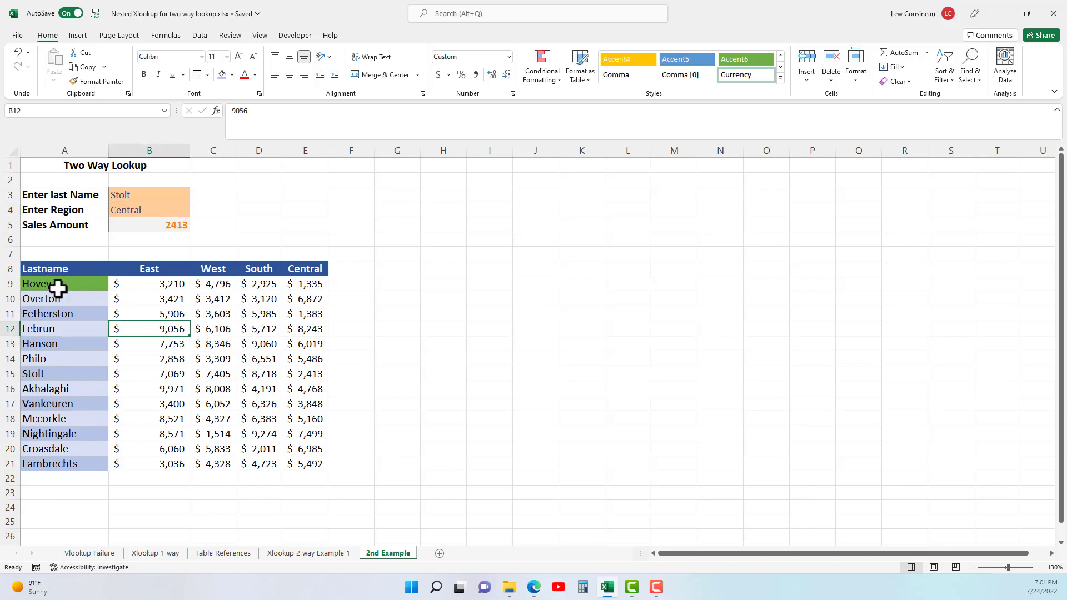
click(83, 35)
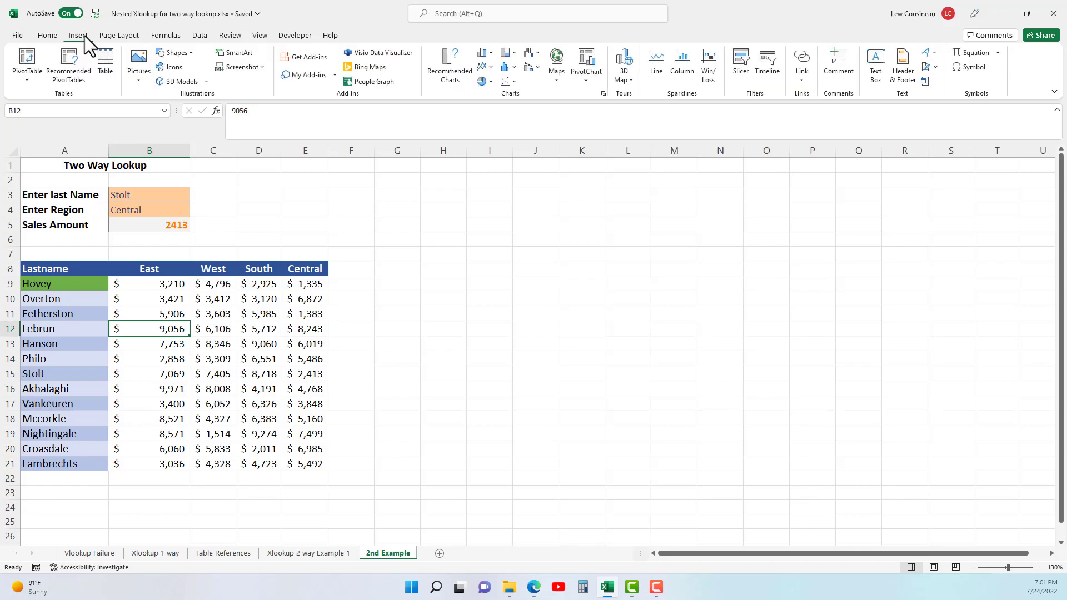
click(106, 65)
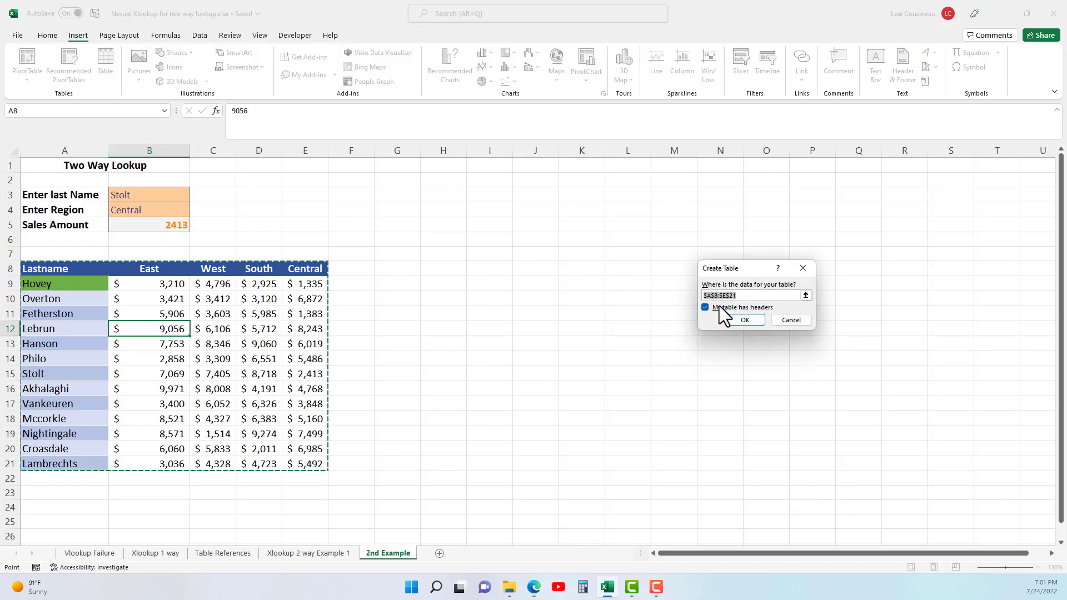
click(742, 320)
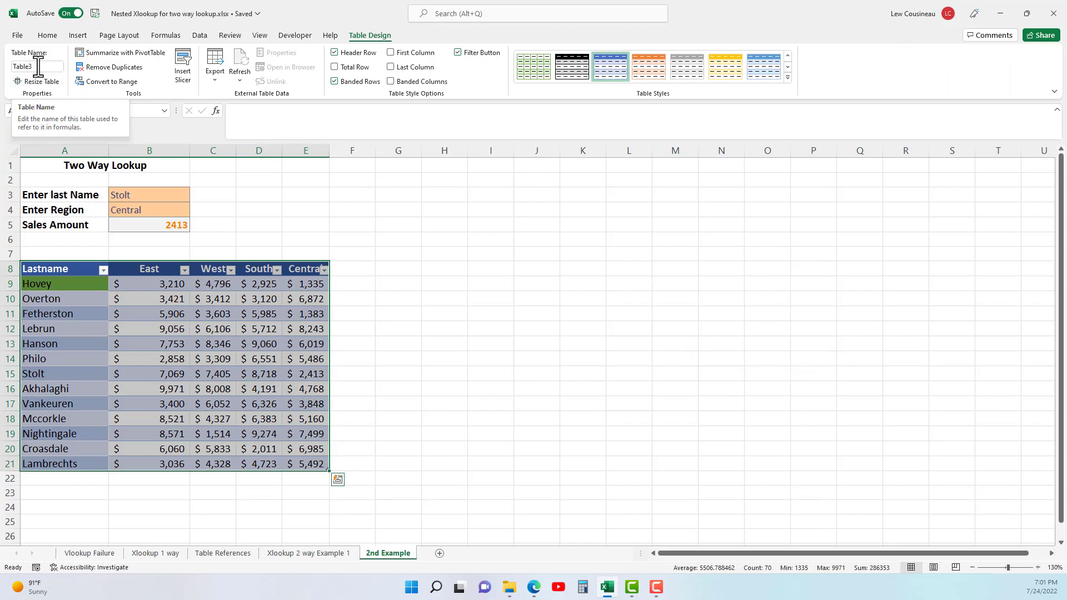
click(431, 227)
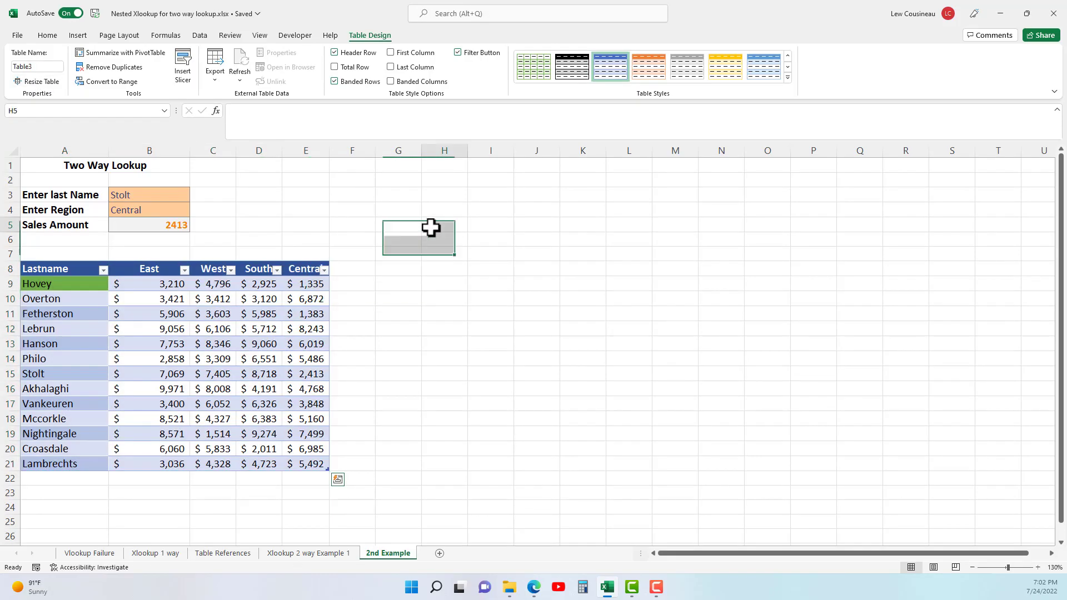
Step: Rename the new table as sales
click(183, 331)
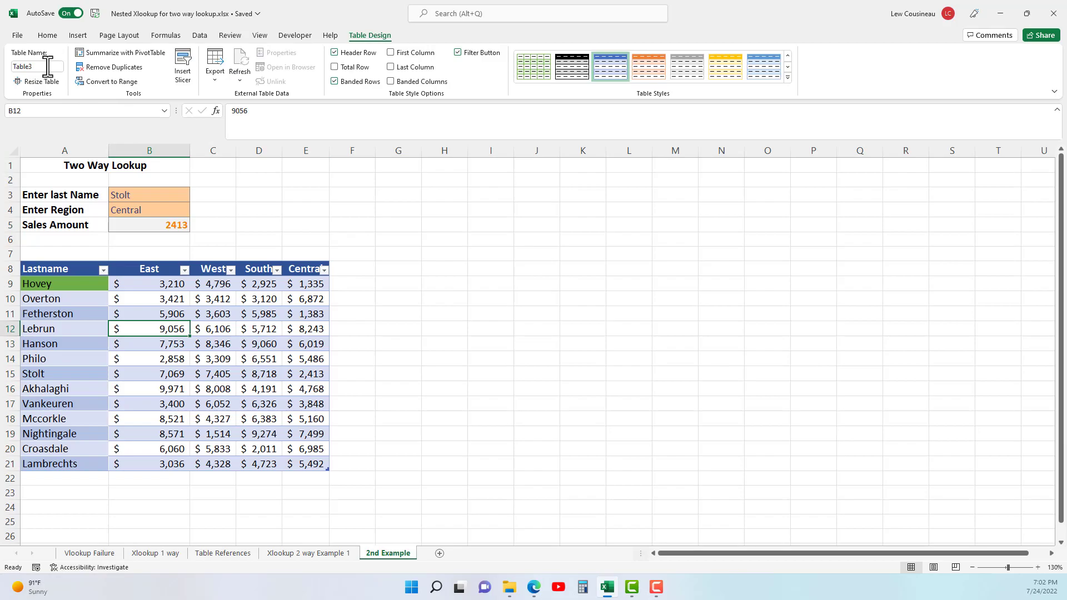
click(38, 66)
click(414, 254)
Step: Start an INDEX formula in H6 with sales[#Data] as the array
click(428, 240)
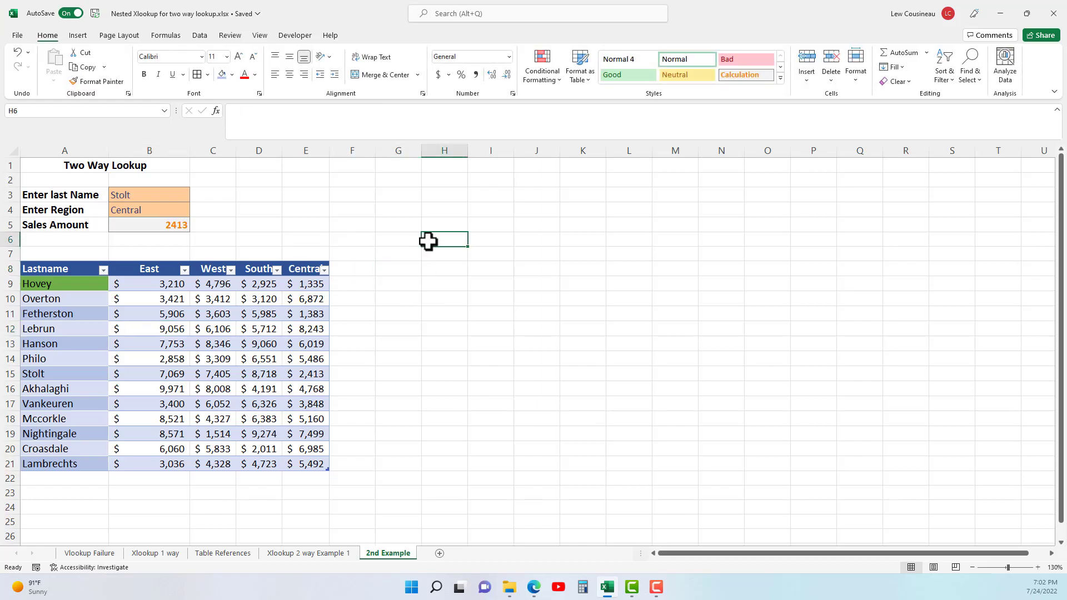
text(=)
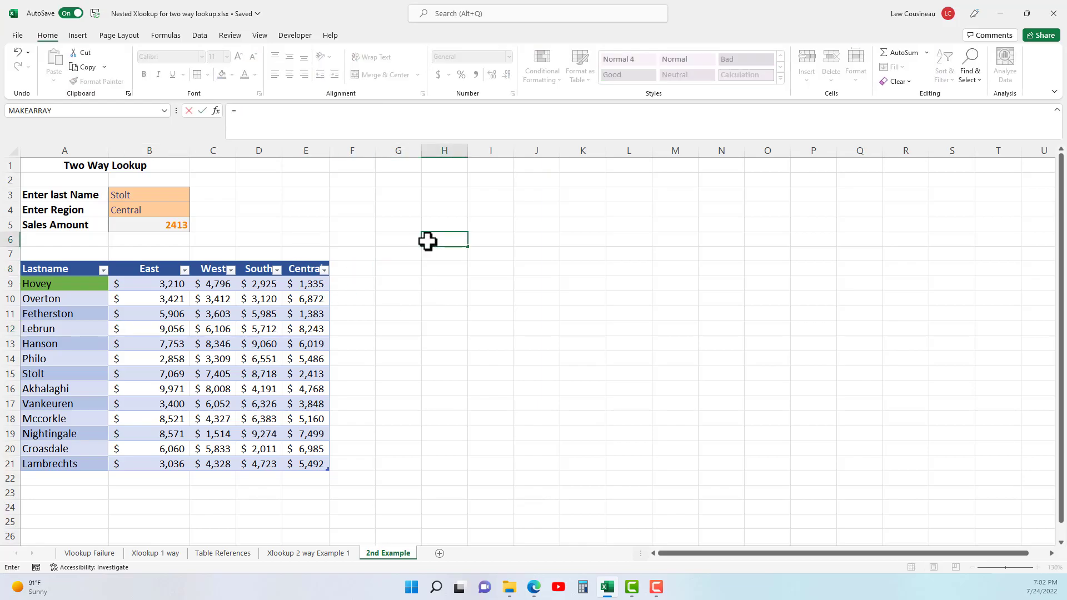
text(index()
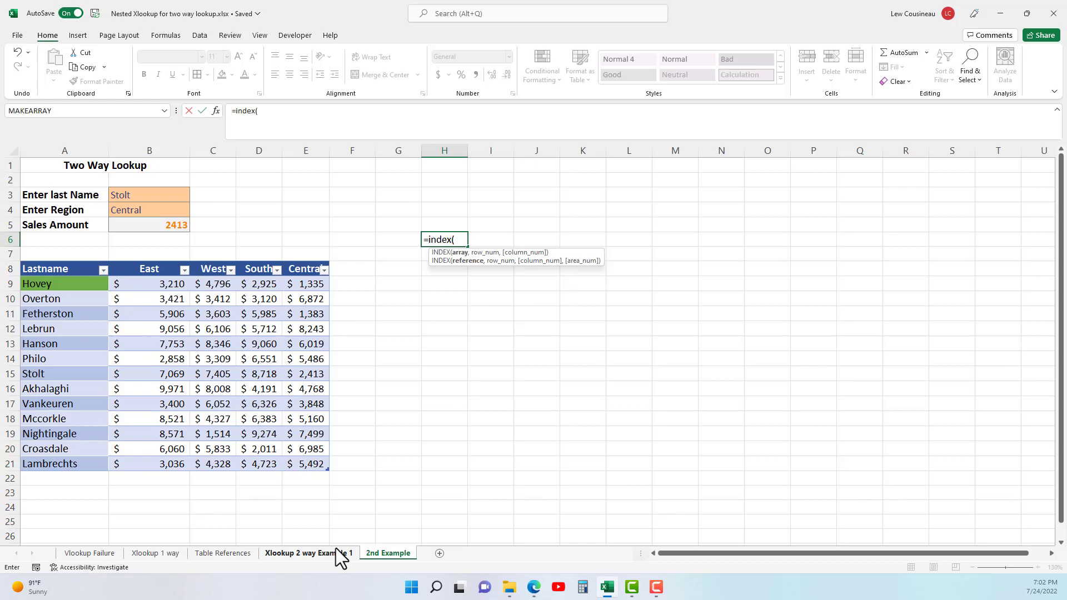
text(sales)
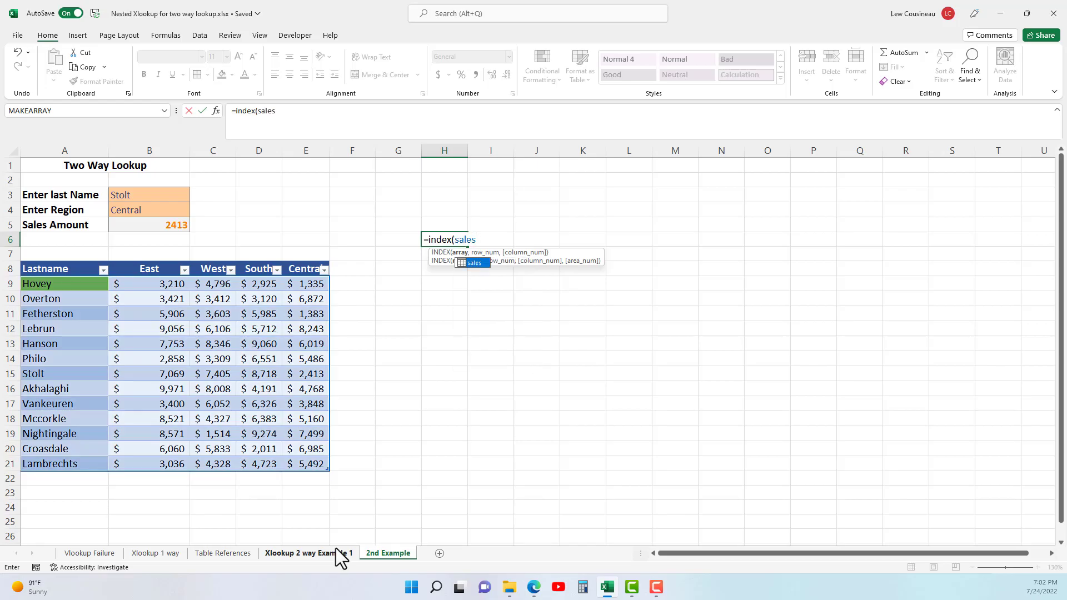
text([#Data)
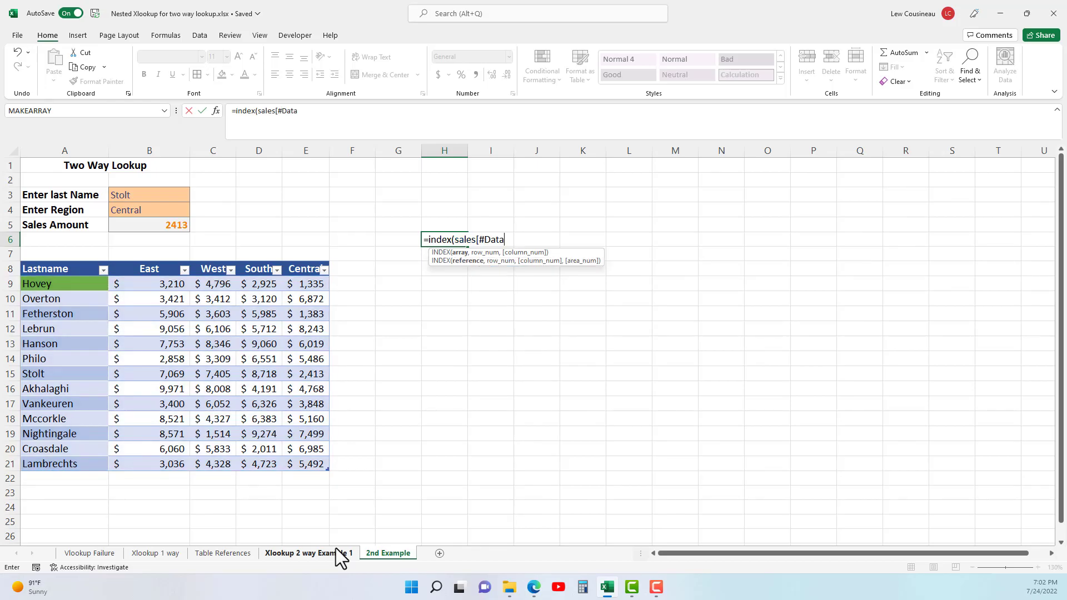
text(])
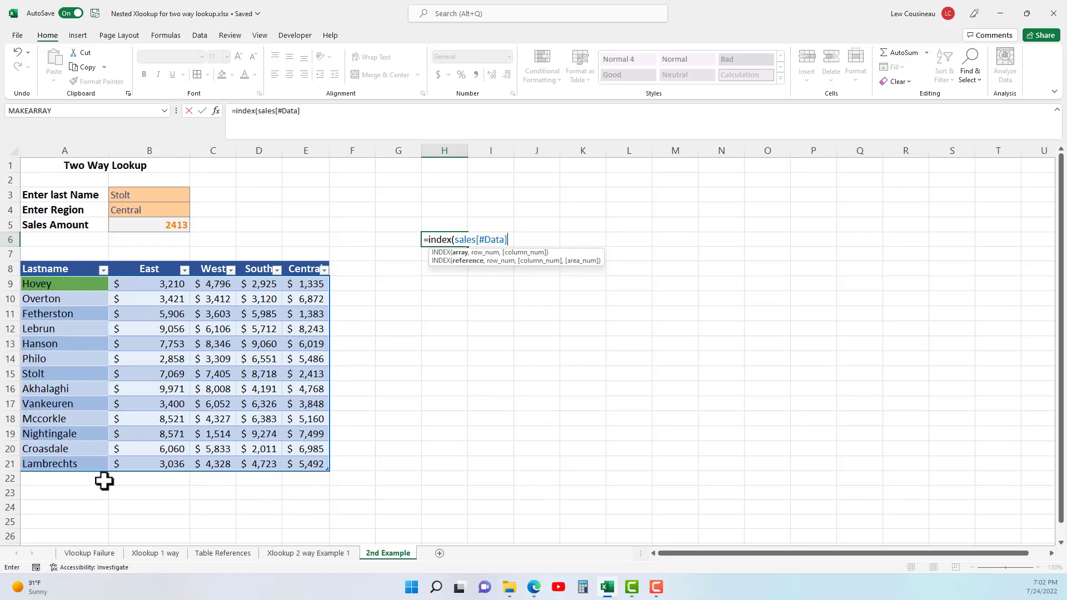
text(,)
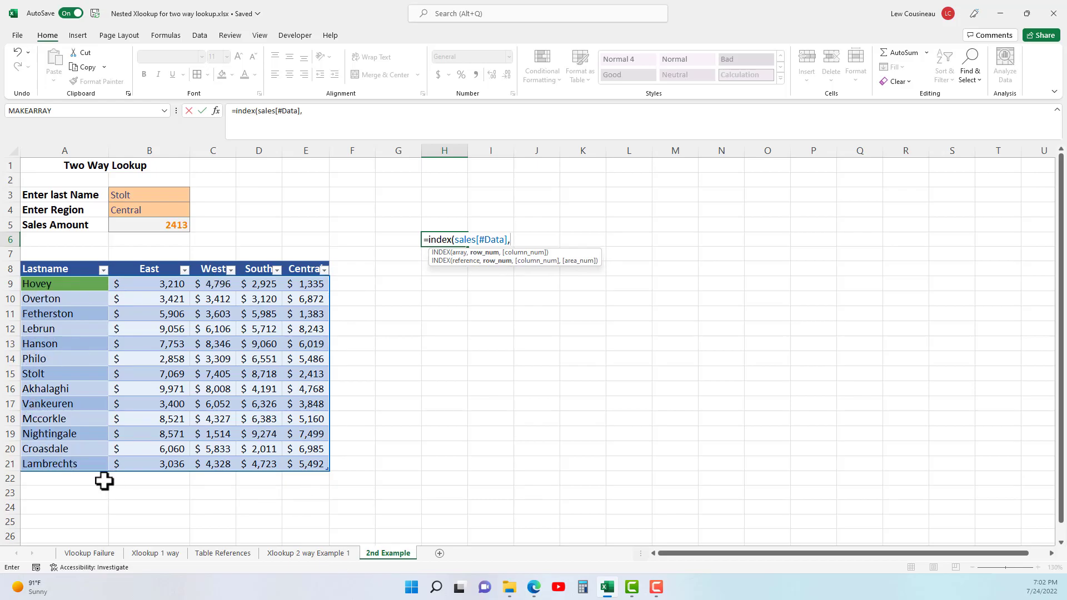
Step: Add an XMATCH as the row number of the INDEX formula, looking up B3 in sales[Lastname]
text(xmatch()
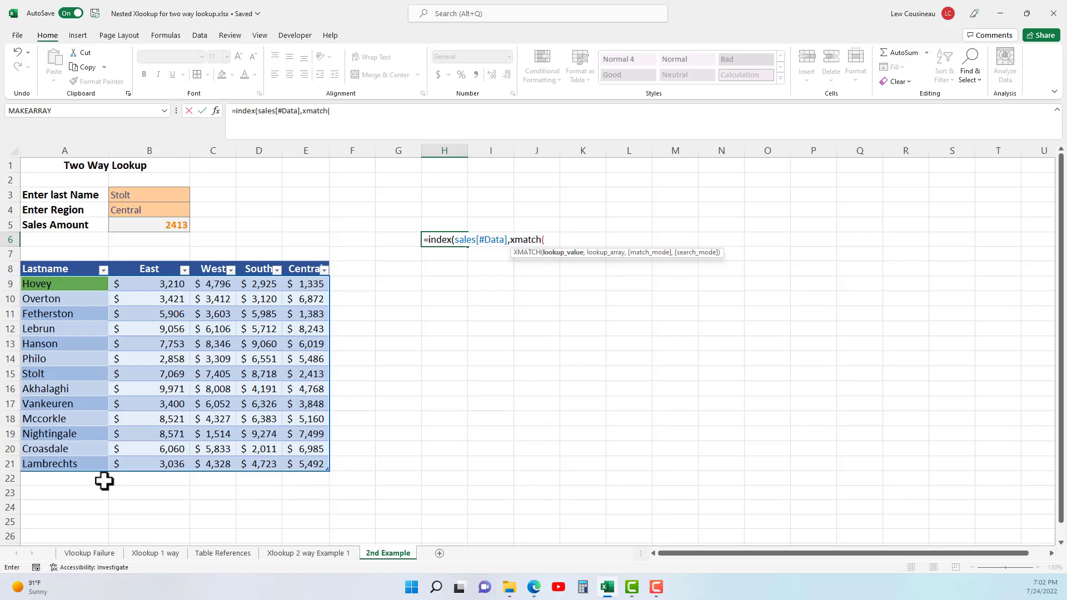
click(134, 198)
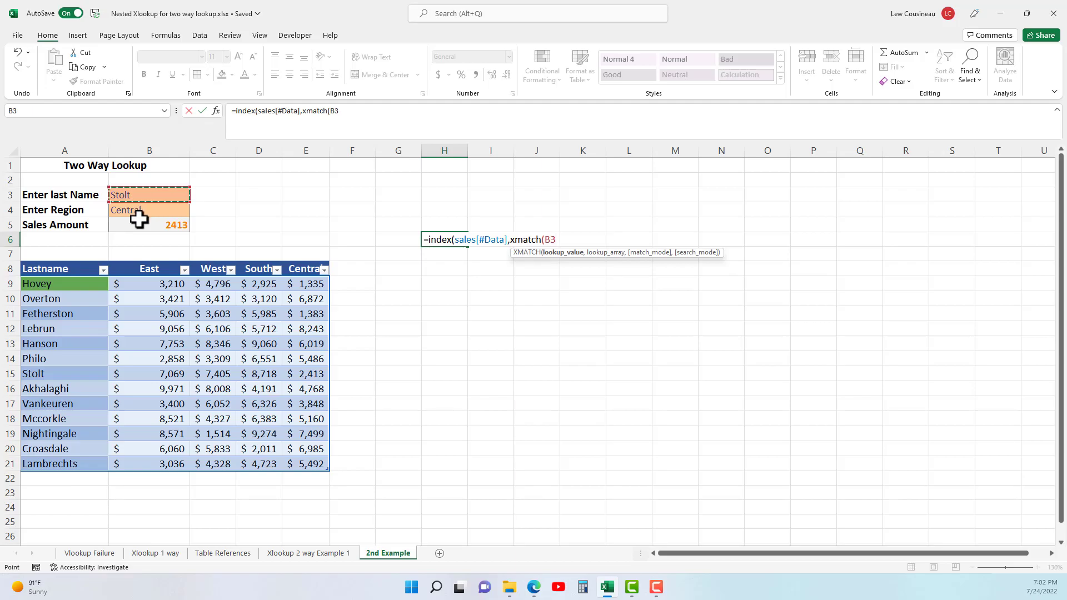
text(,)
text(sales)
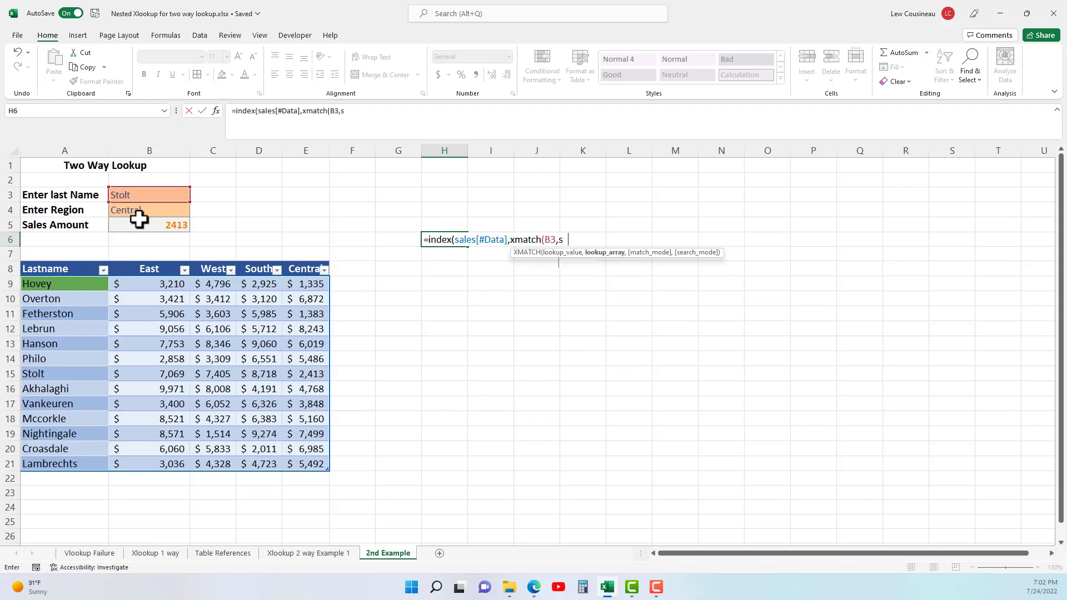
text([)
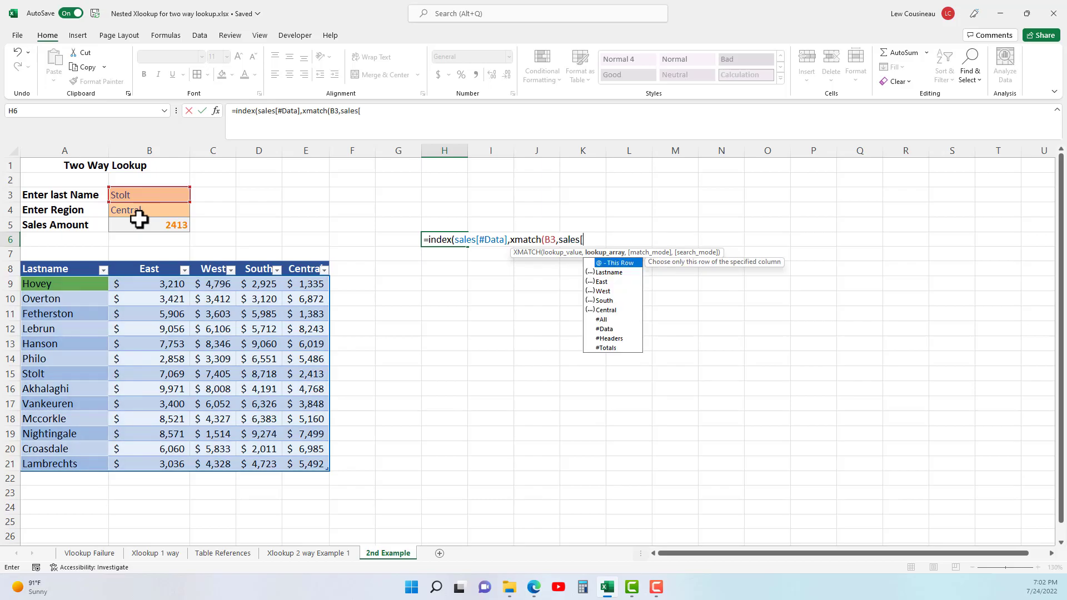
text(last)
key(Tab)
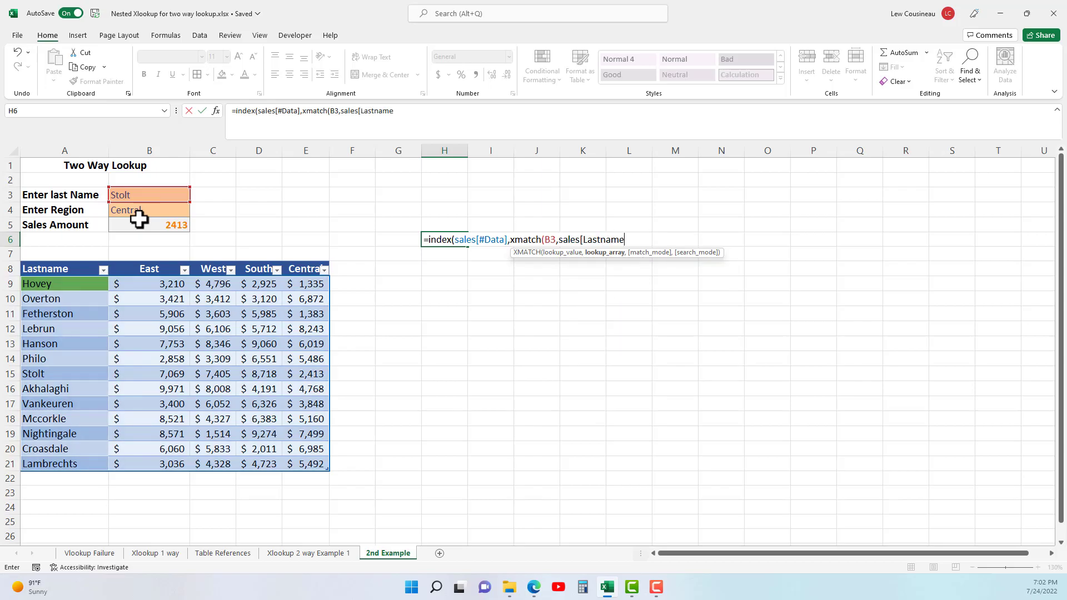
text(])
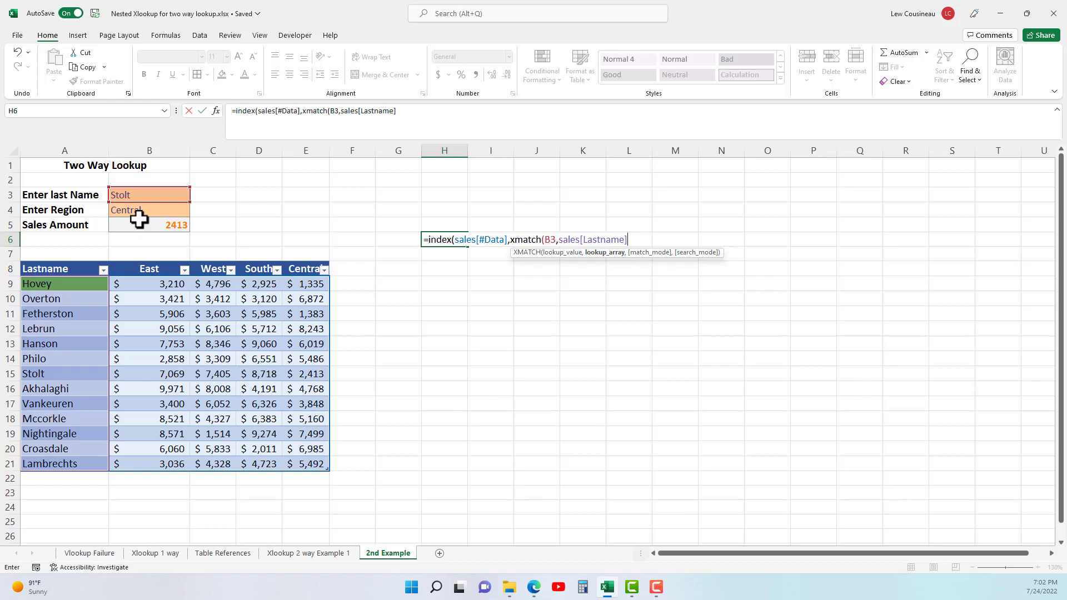
text())
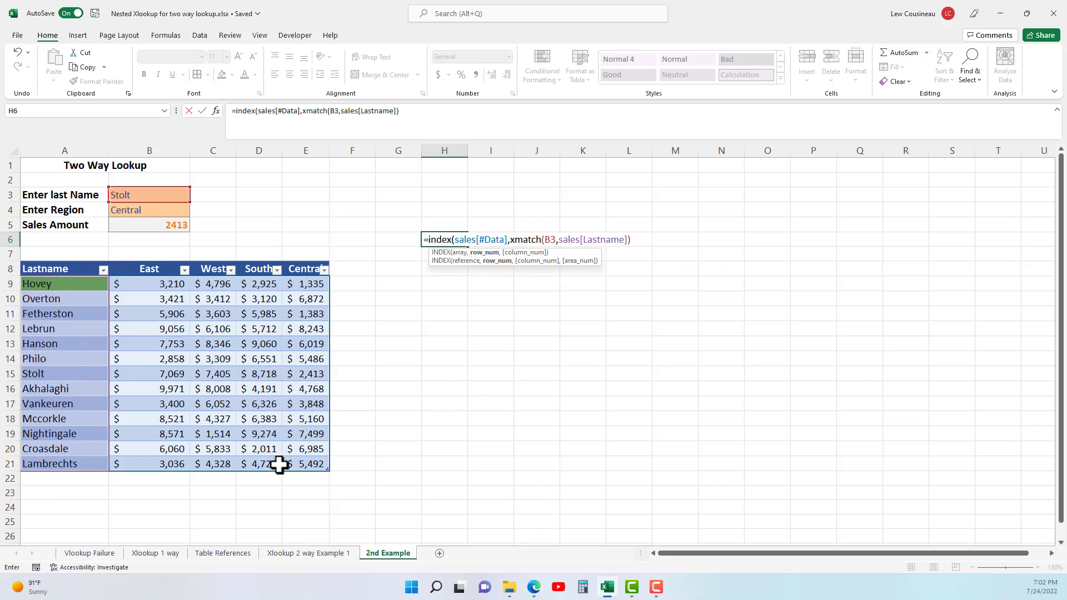
Step: Complete the H6 formula with a second XMATCH as the column number, looking up B4 in sales[#Headers], and enter it with the closing parenthesis corrected
text(,)
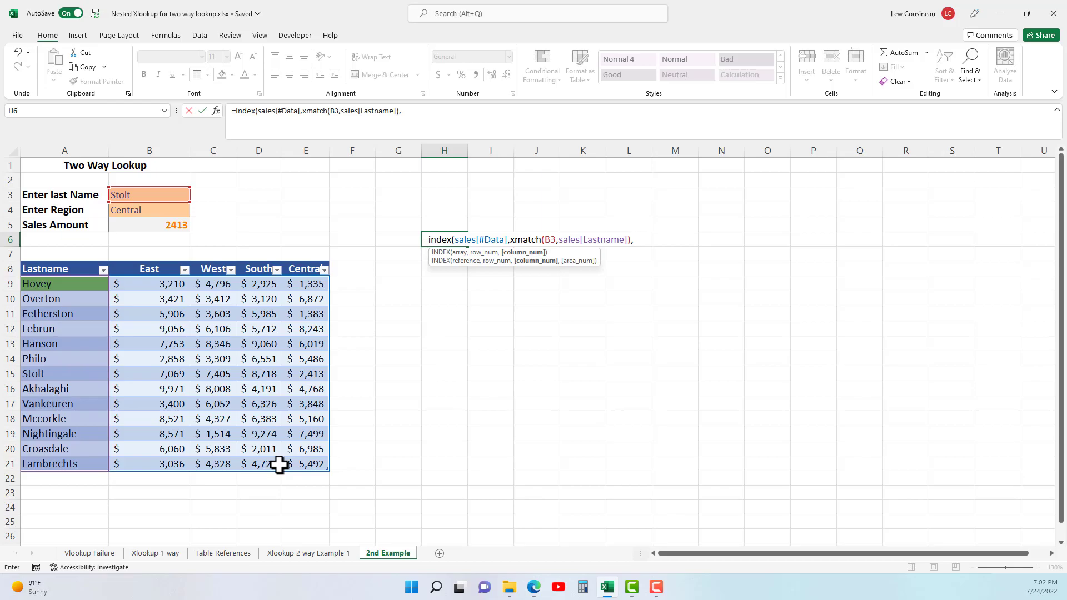
text(xma)
key(Tab)
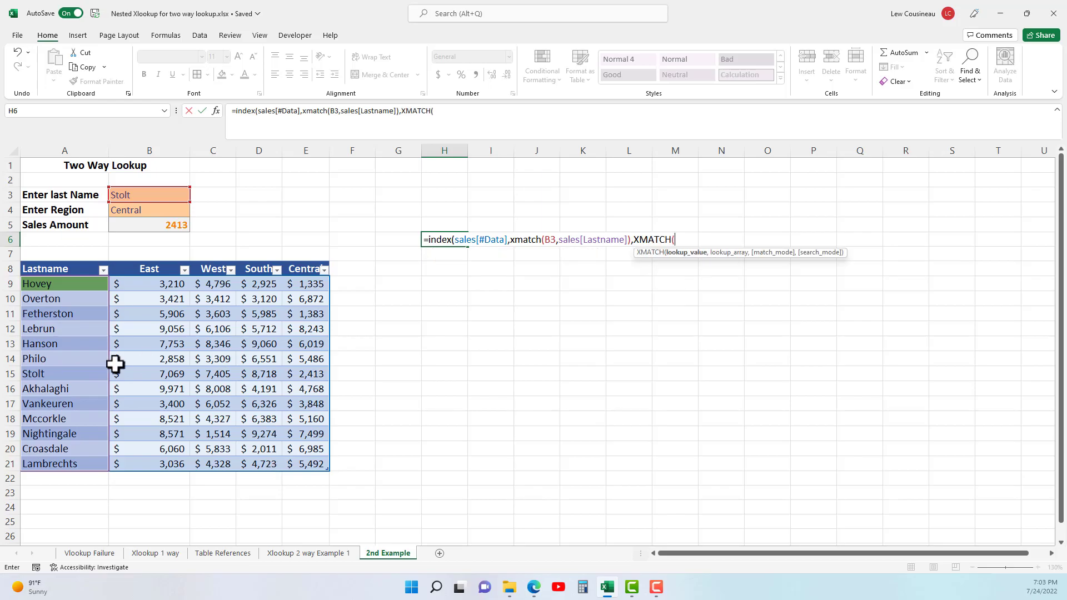
click(122, 212)
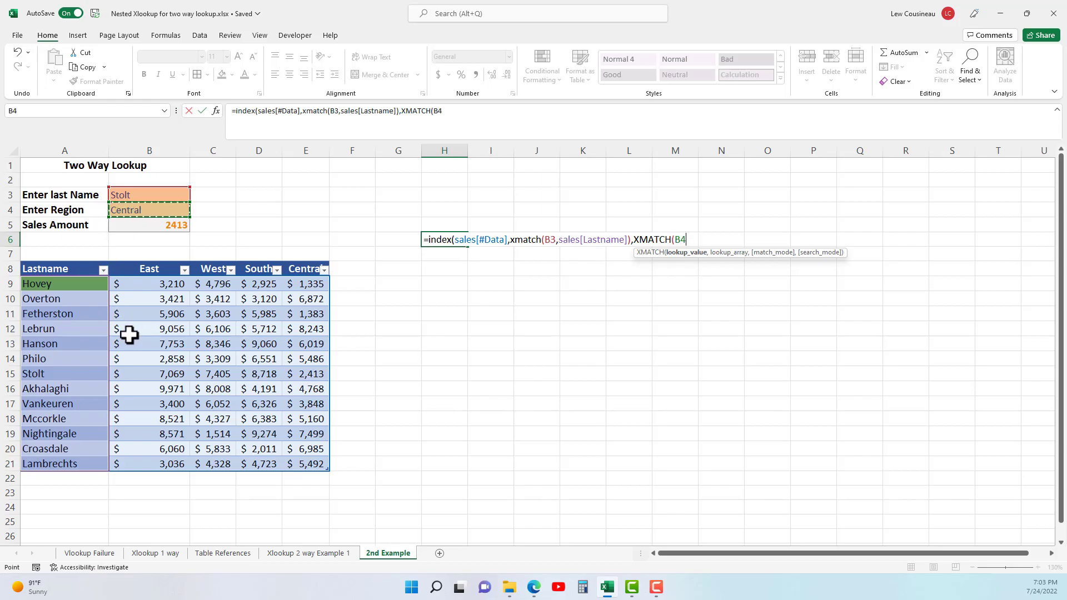
text(,sales)
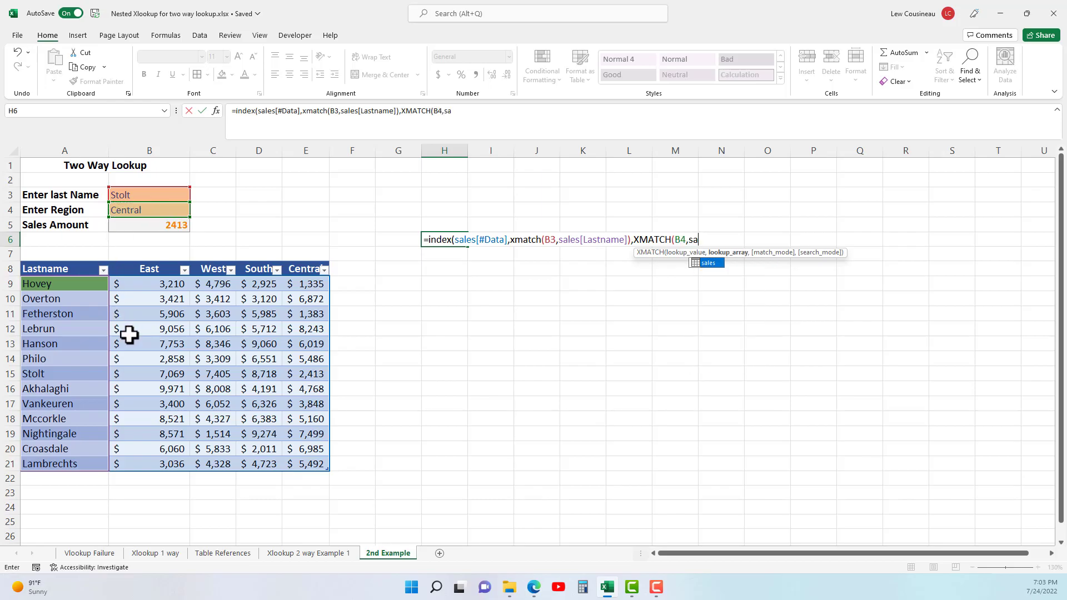
text([#Headers)
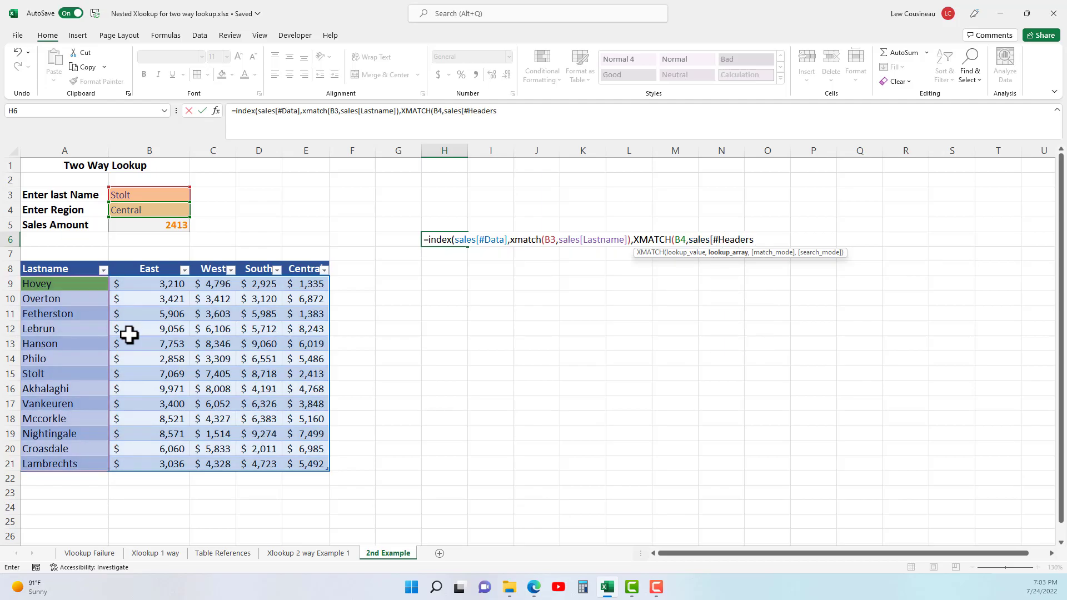
text(])
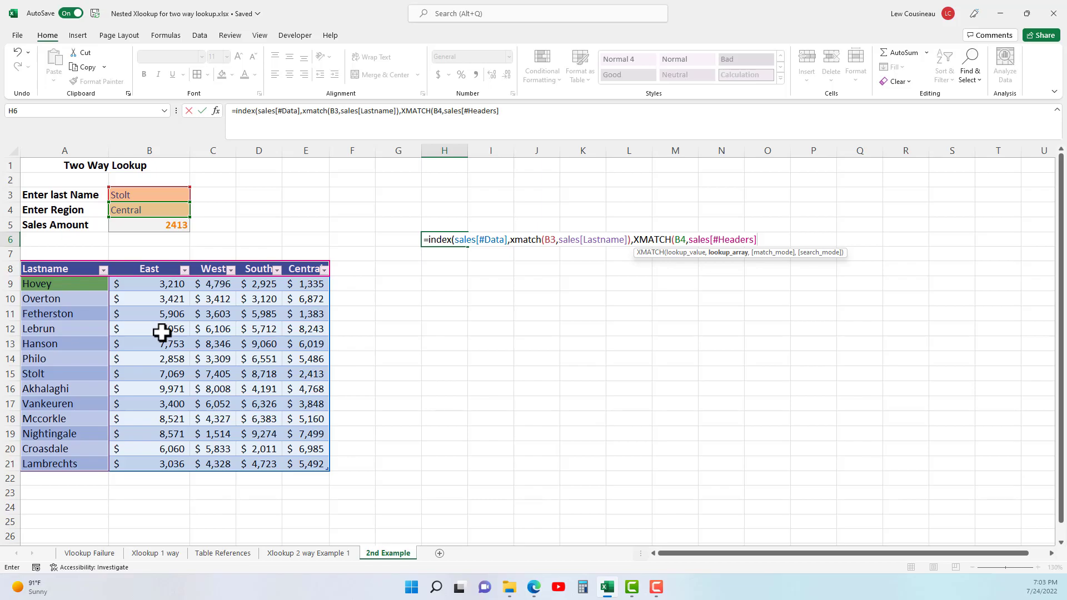
text())
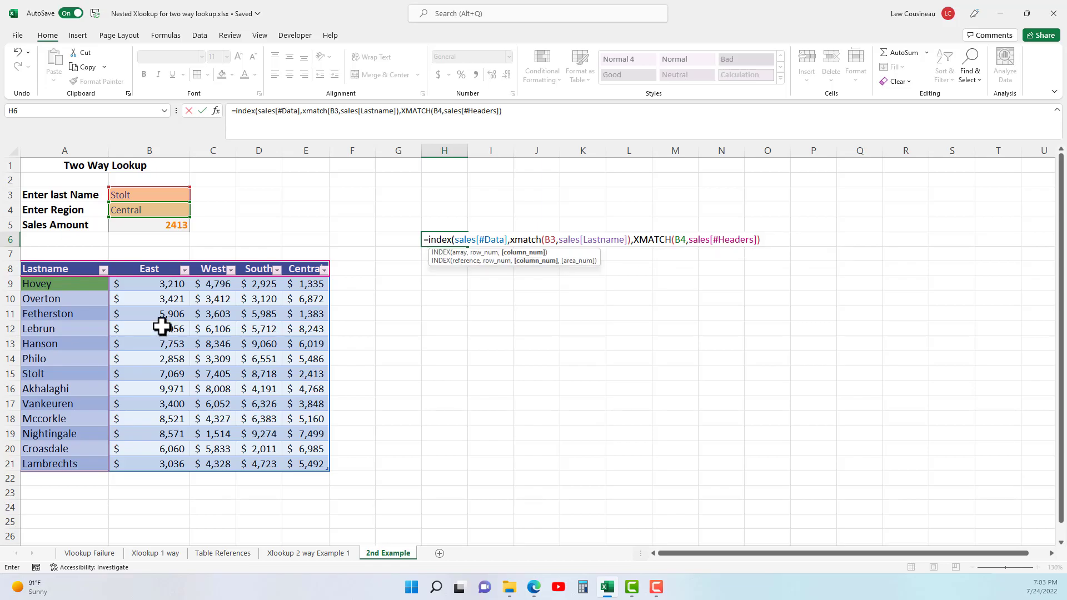
key(Return)
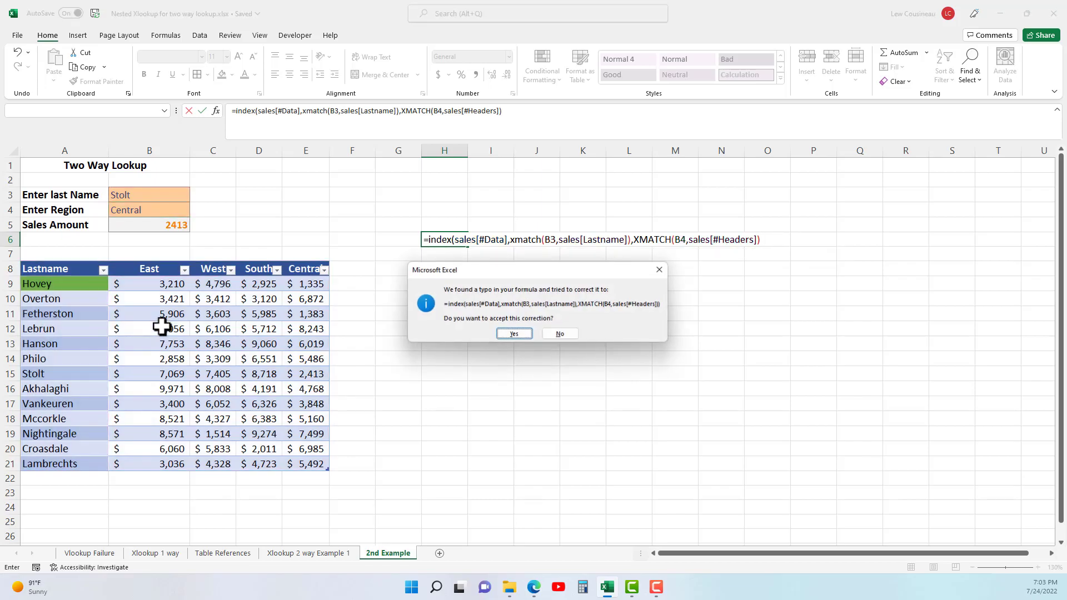
click(514, 333)
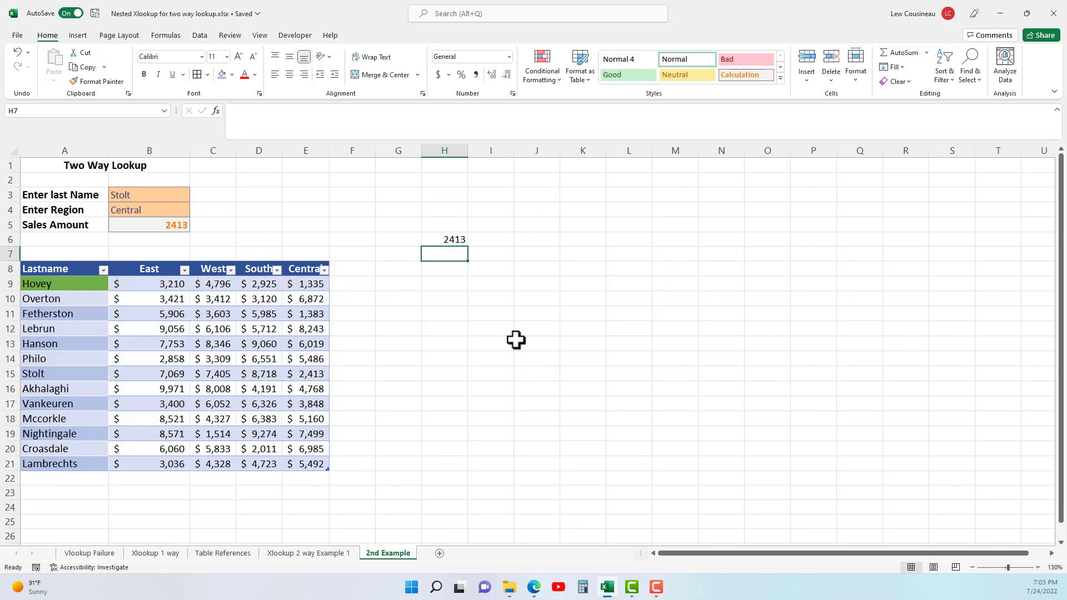
Step: Compare the INDEX and XMATCH formula in H6 with the nested XLOOKUP formula in B5
click(460, 236)
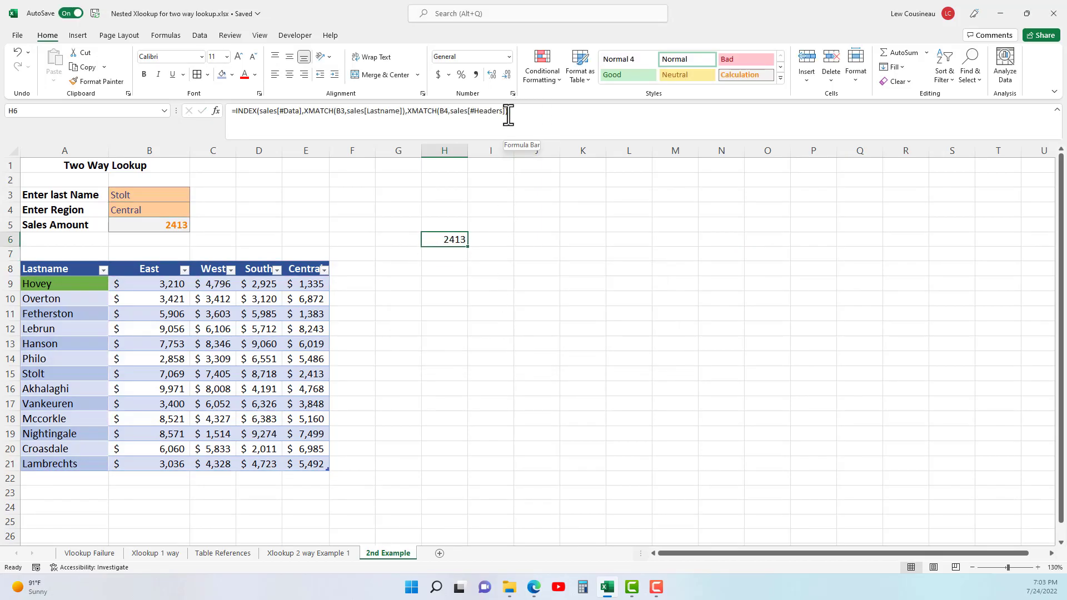
double_click(173, 224)
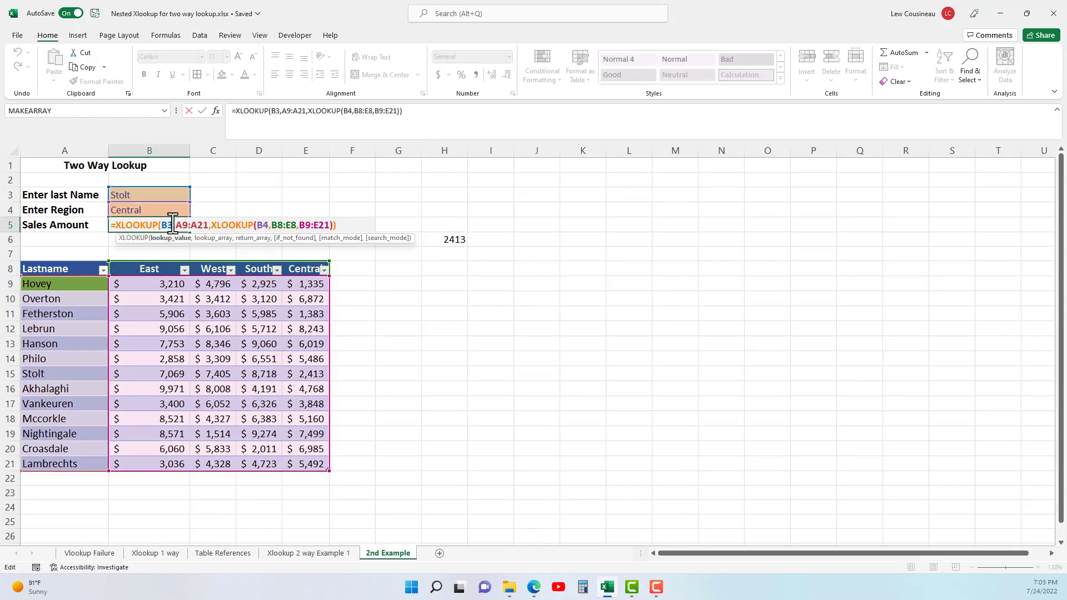
key(Escape)
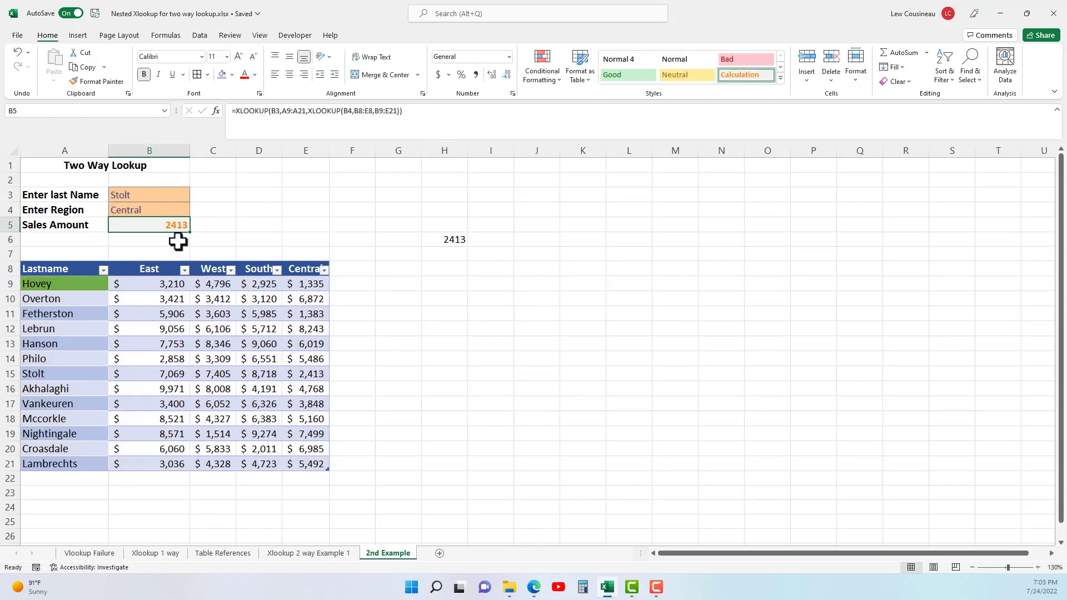
click(448, 225)
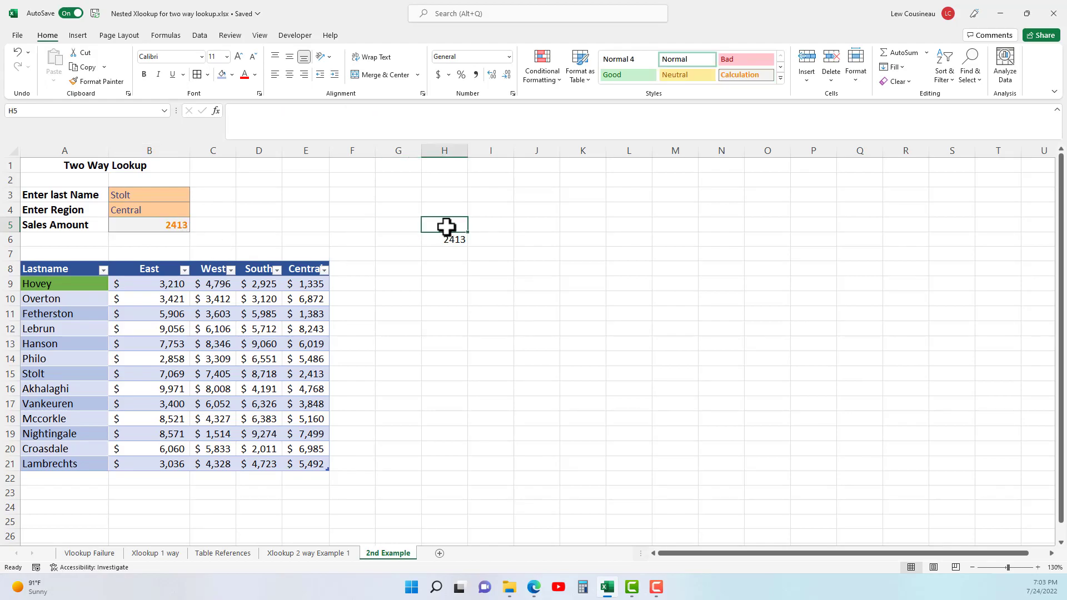
Step: Start an INDEX formula in H5 with the East to Central data columns of the sales table as the array
text(=indexx)
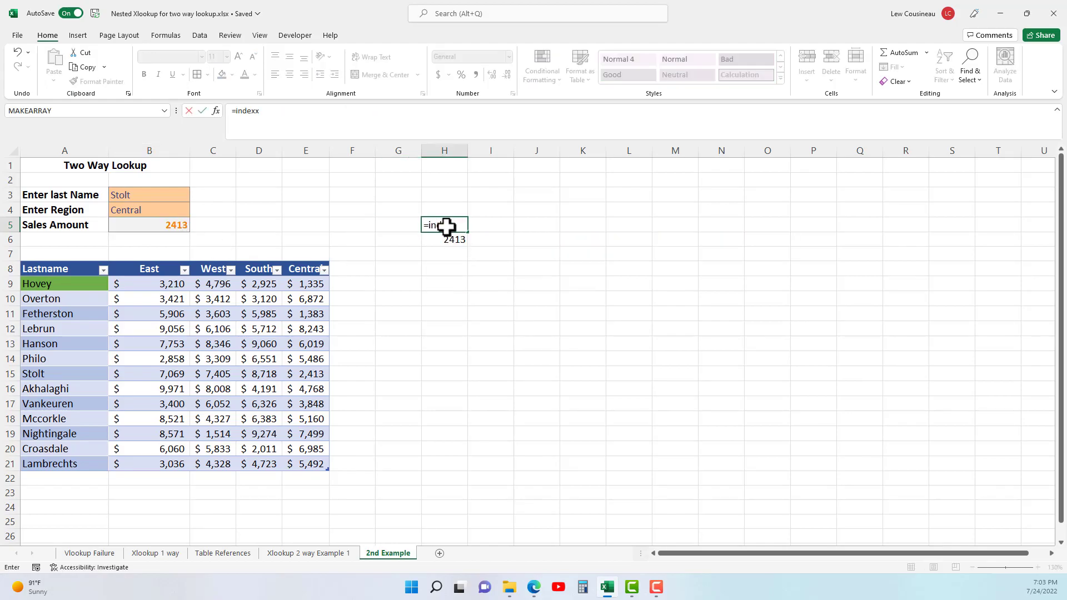
key(BackSpace)
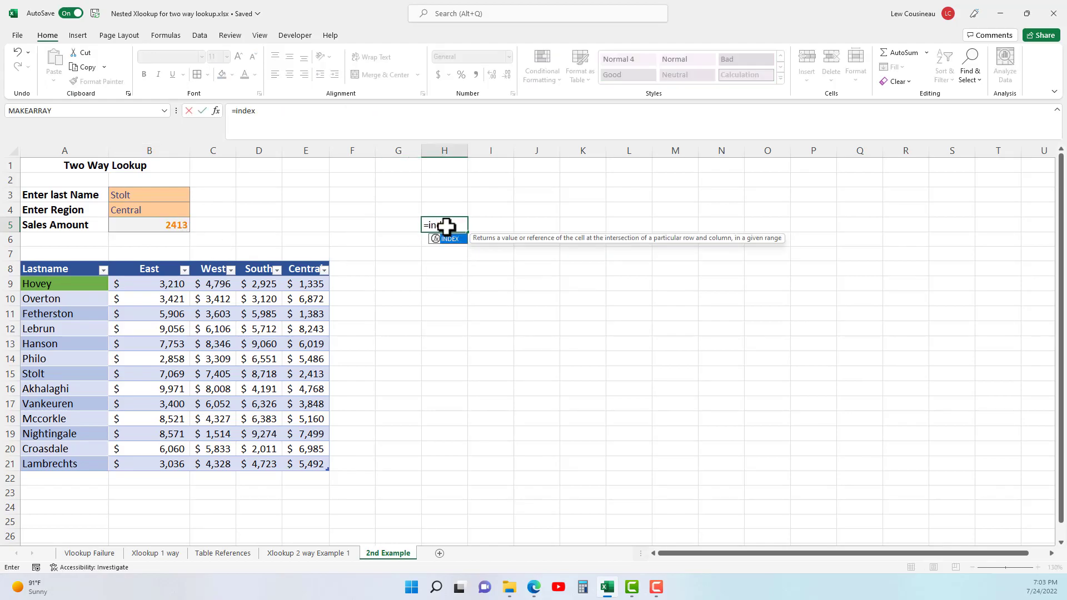
text(()
drag(155, 287, 300, 461)
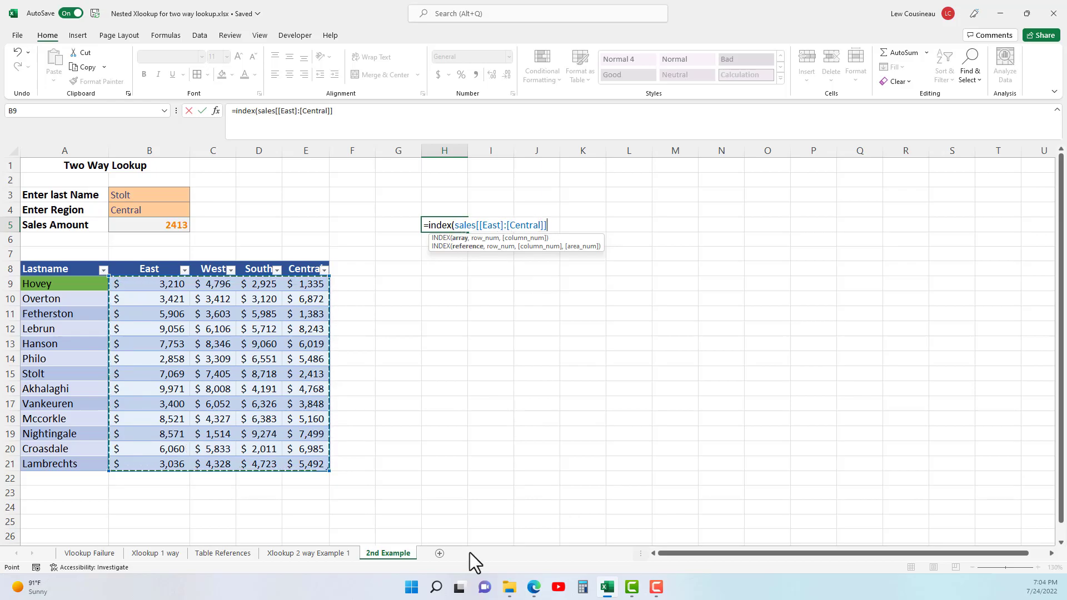
Step: Add an XMATCH as the row number of the H5 formula, looking up B3 in sales[Lastname]
text(,xm)
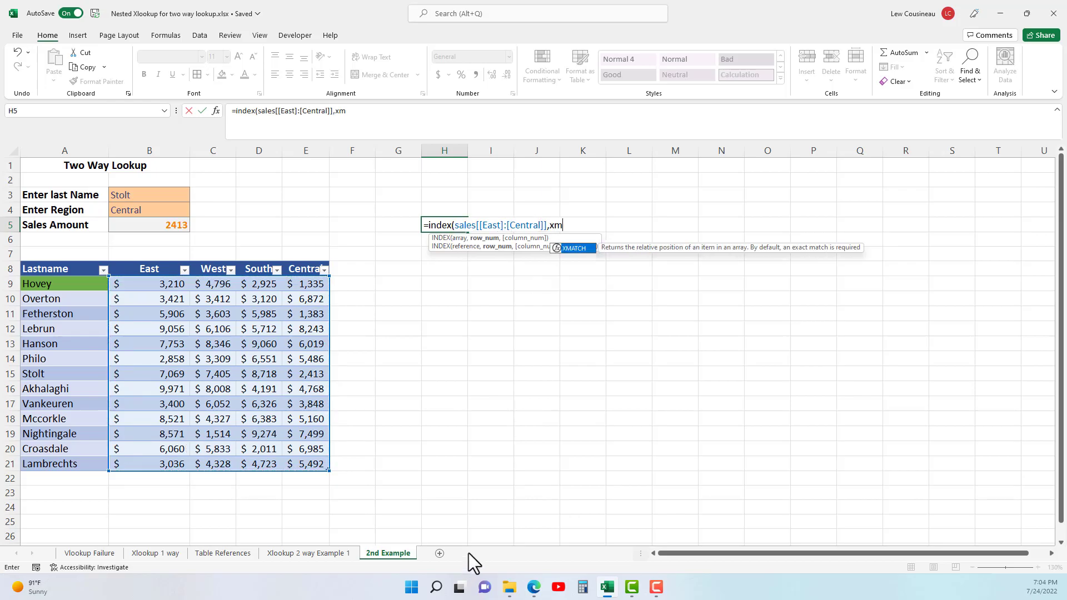
key(Tab)
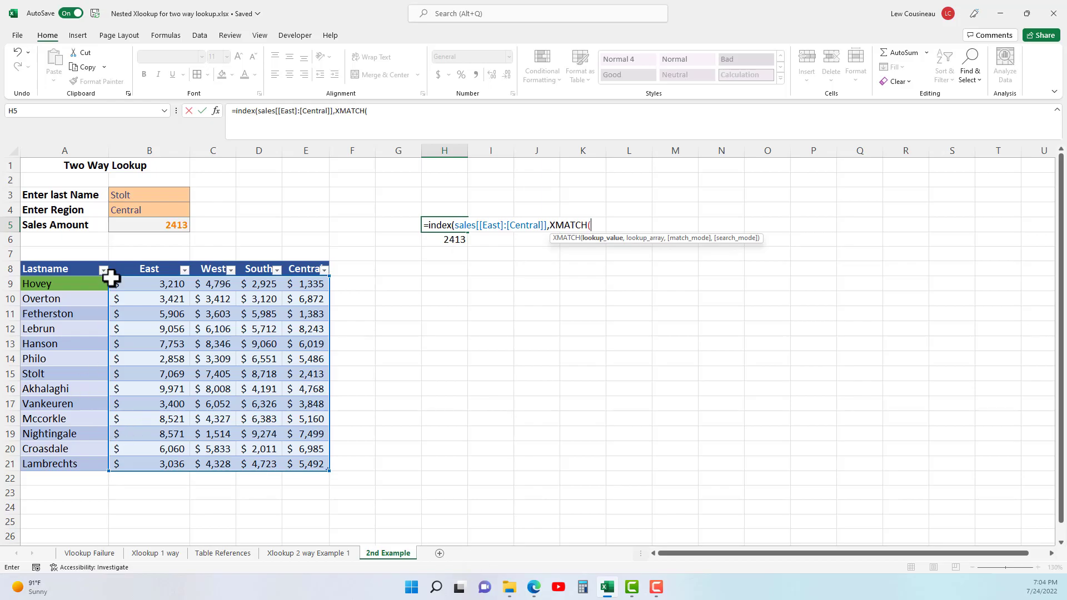
click(139, 196)
text(,)
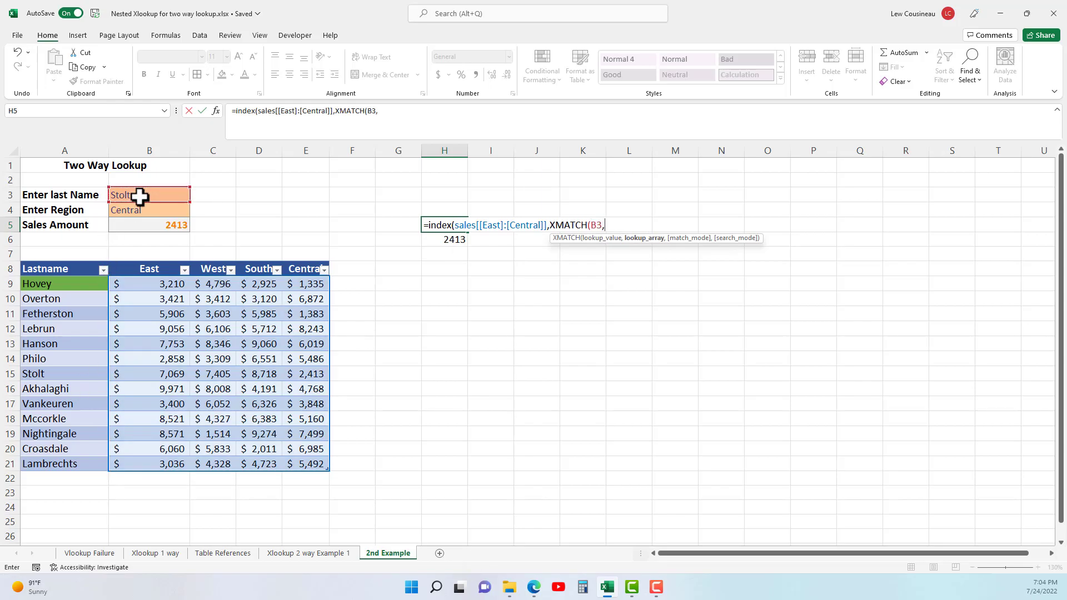
text(s)
key(Tab)
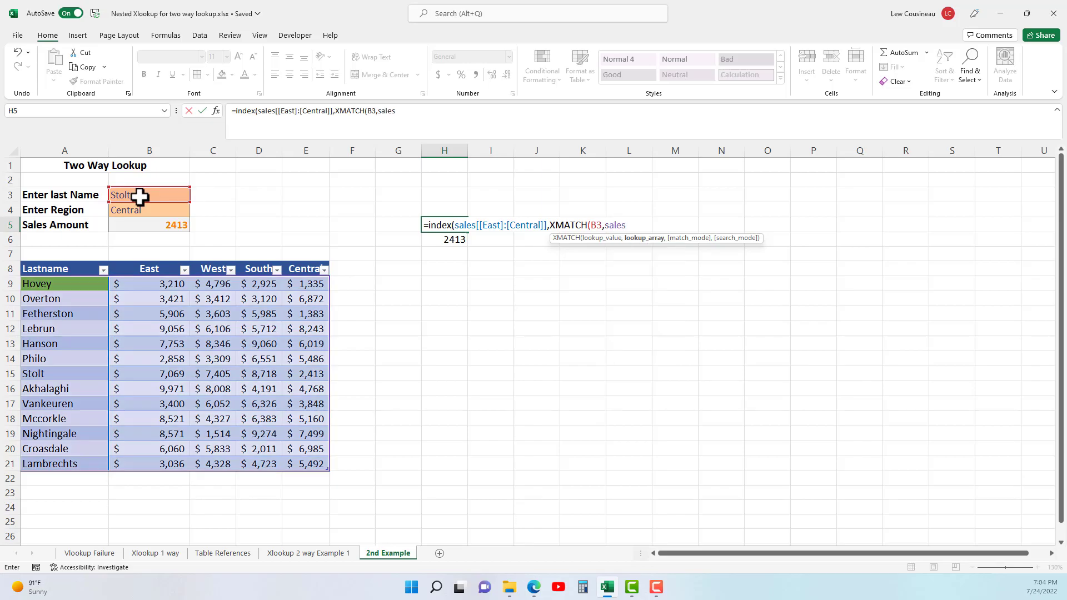
text([La)
key(Tab)
text(]),)
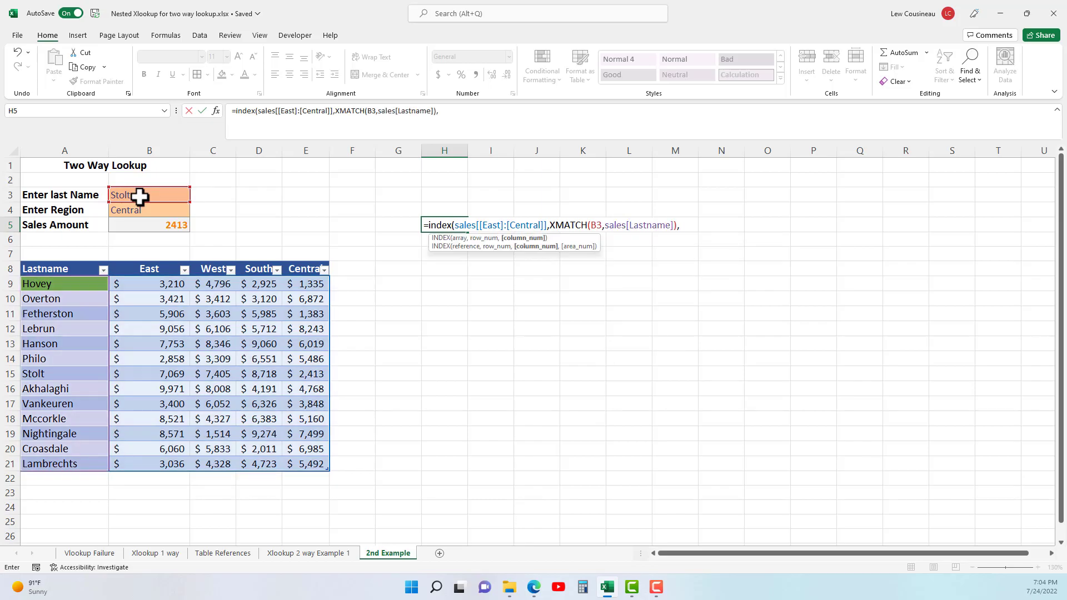
Step: Complete the H5 formula with a column-number XMATCH looking up B4 in the East to Central headers, and enter it with the suggested parenthesis correction
text(xm)
key(Tab)
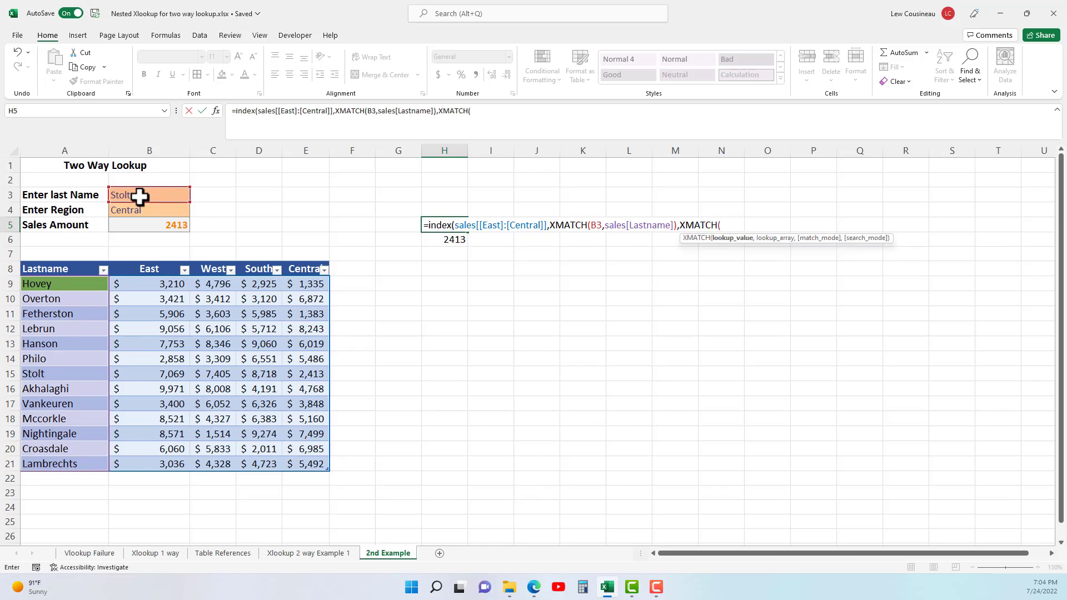
click(131, 213)
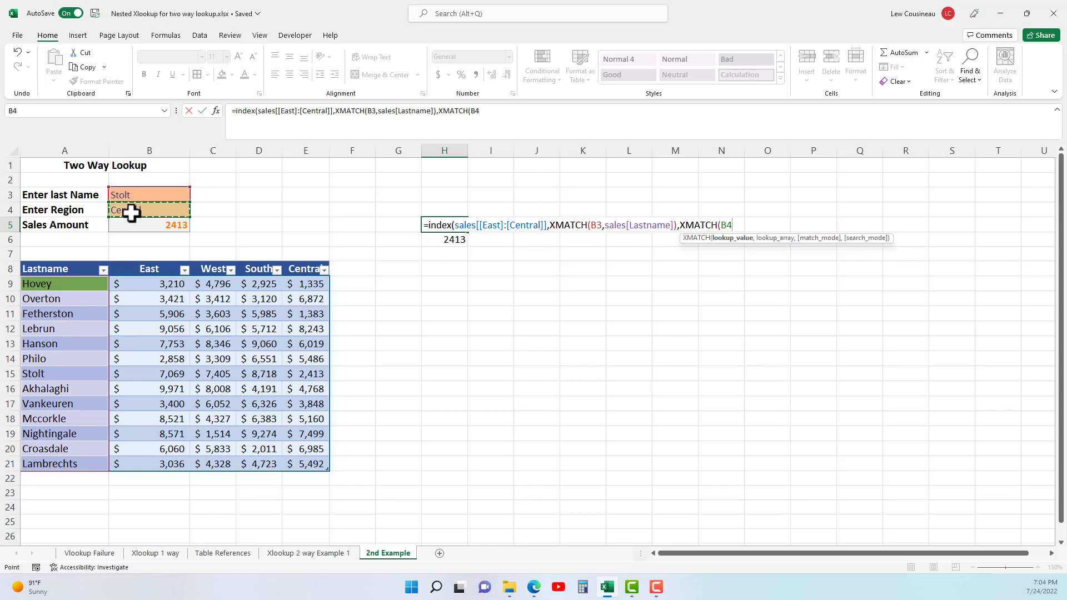
text(,)
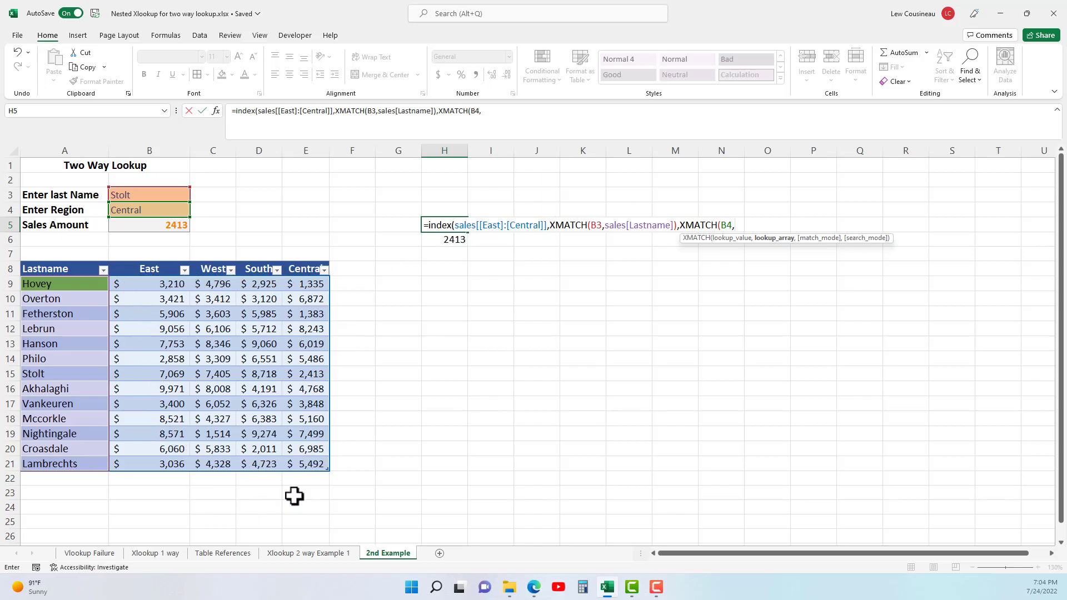
click(160, 268)
drag(160, 269, 289, 268)
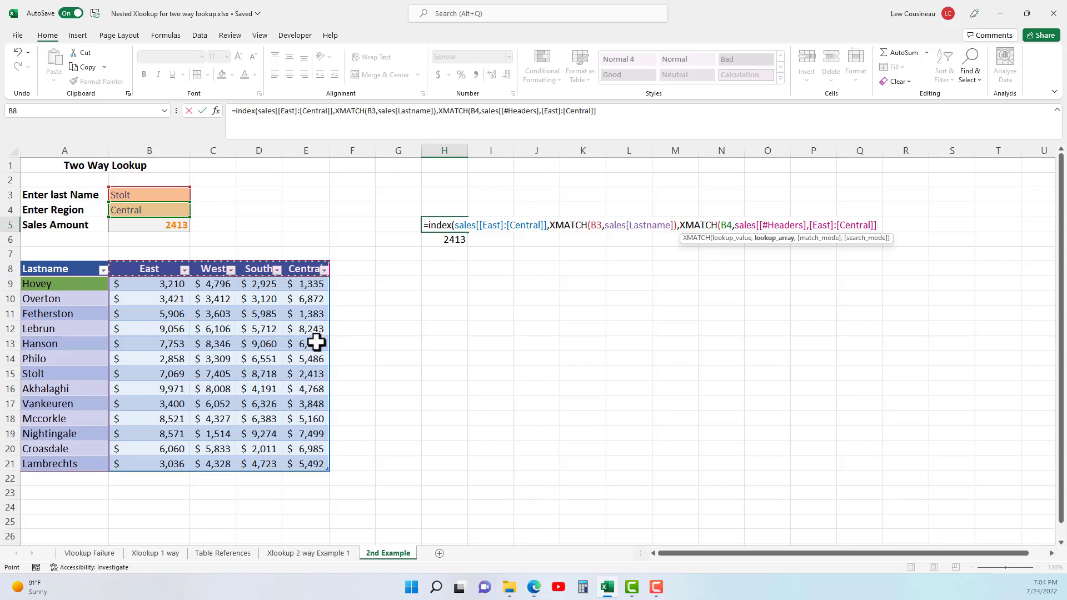
text())
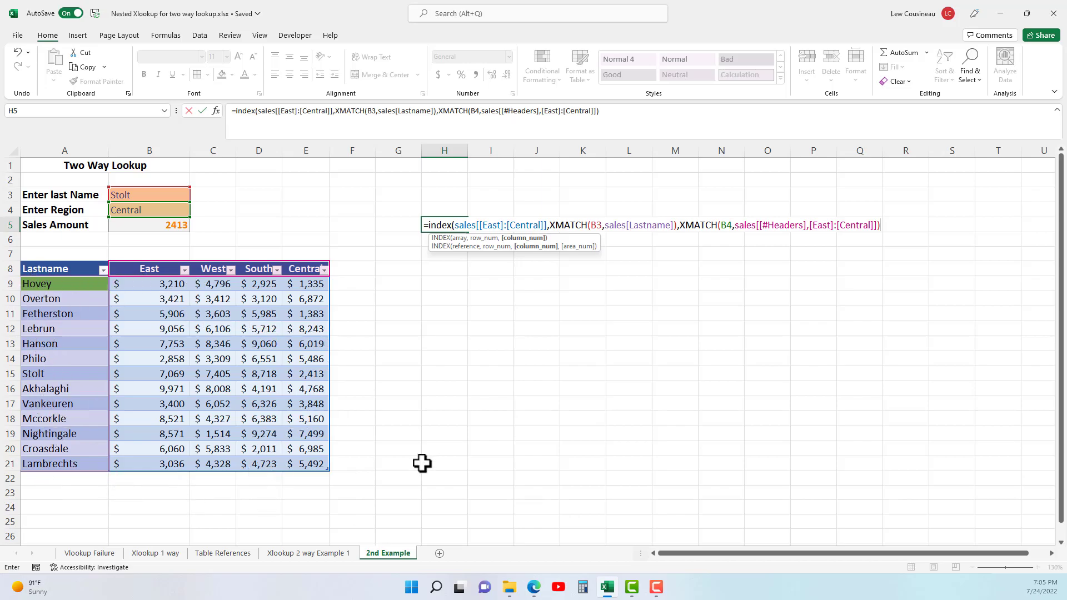
key(Return)
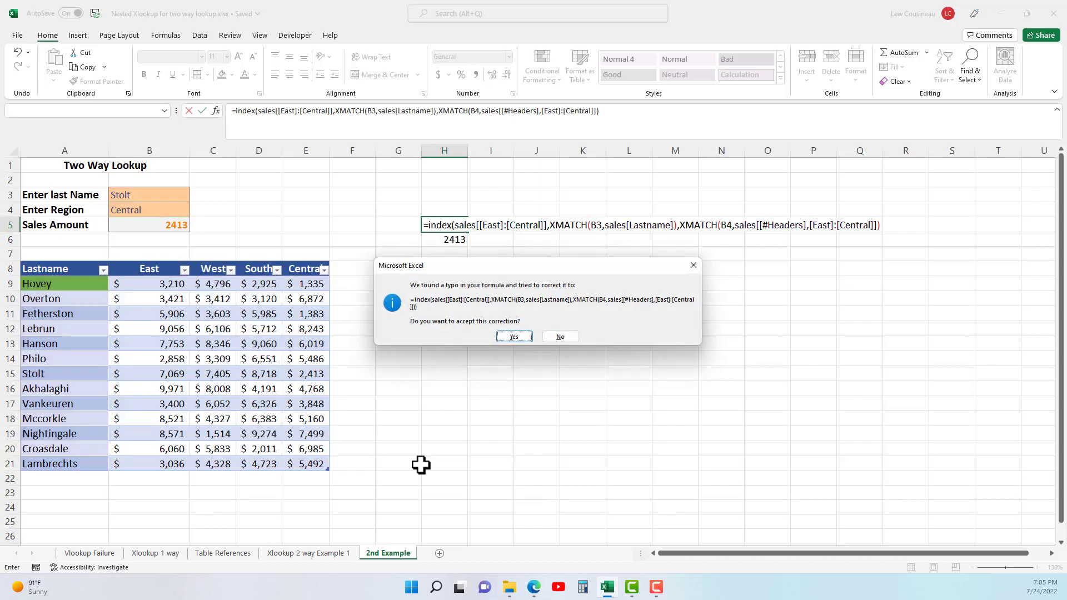
click(514, 337)
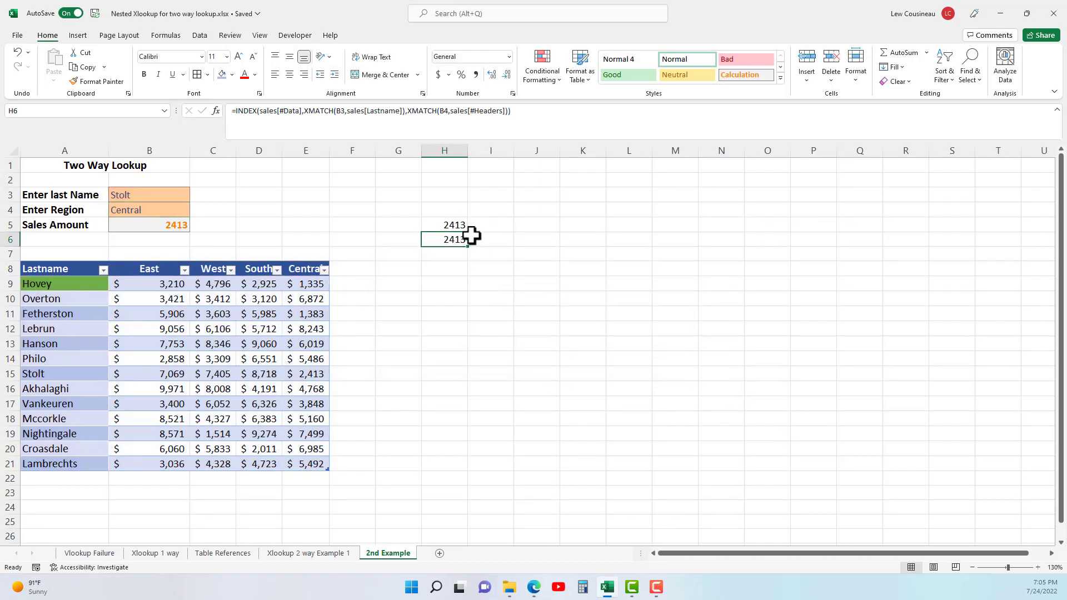
Step: Compare the H5 formula with the one in H6, examining the sales[#Data] array argument
key(Up)
click(447, 224)
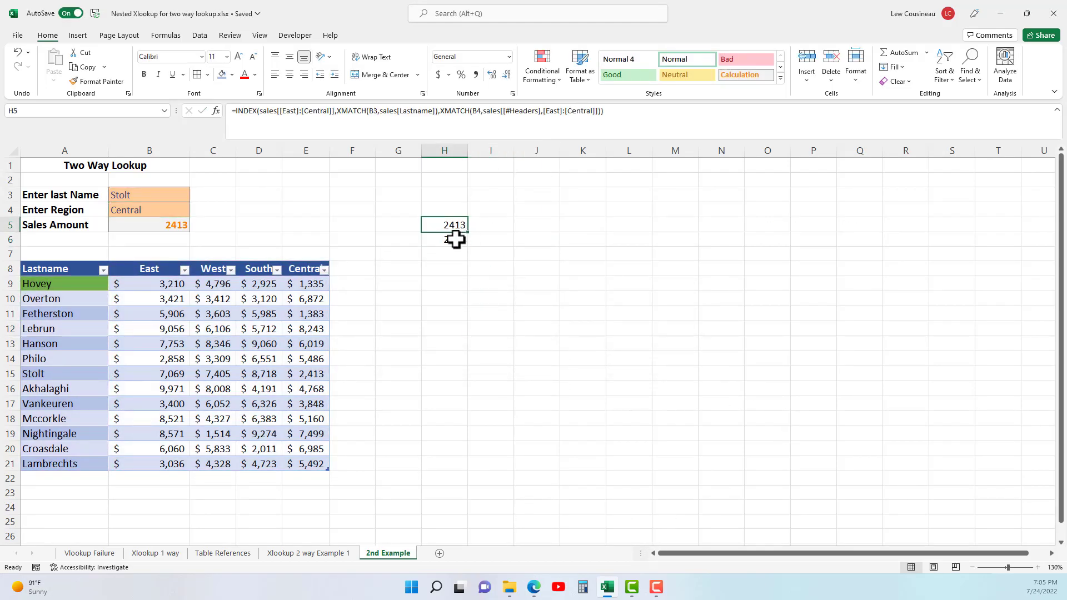
double_click(448, 240)
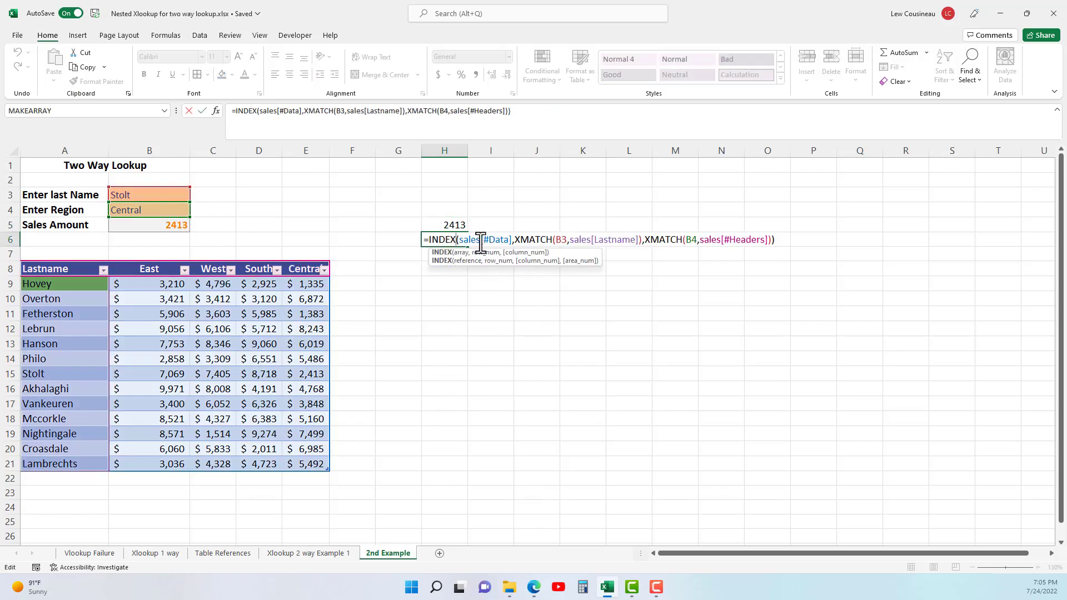
drag(459, 239, 503, 242)
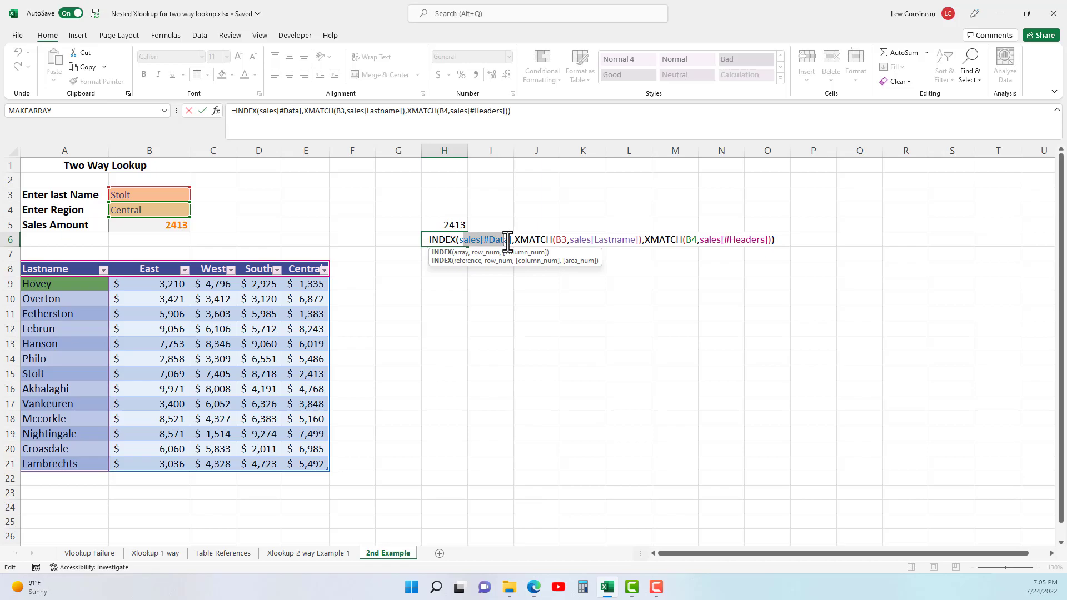
key(Escape)
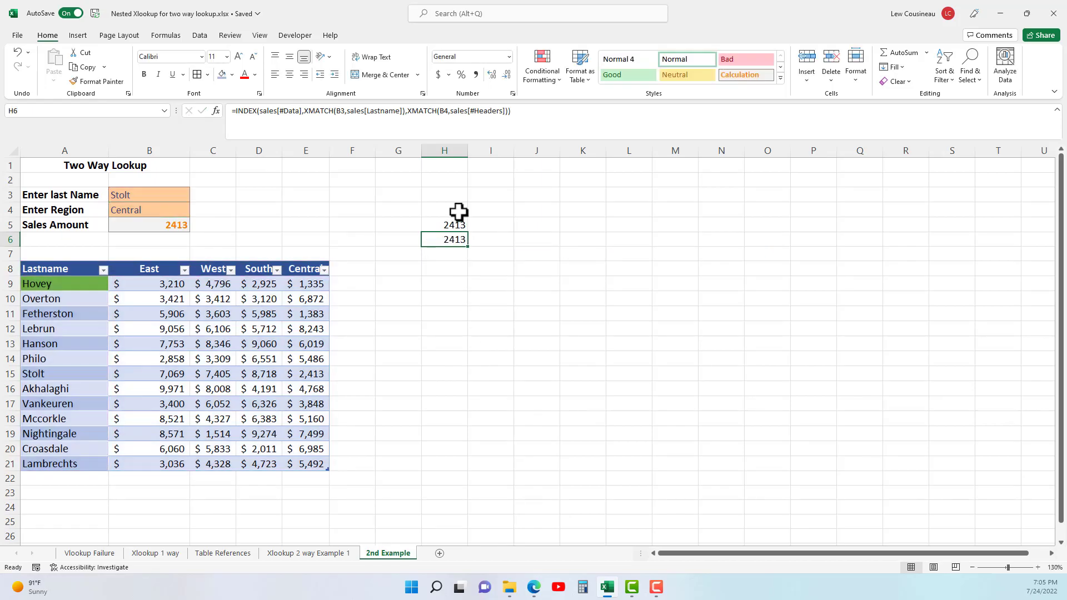